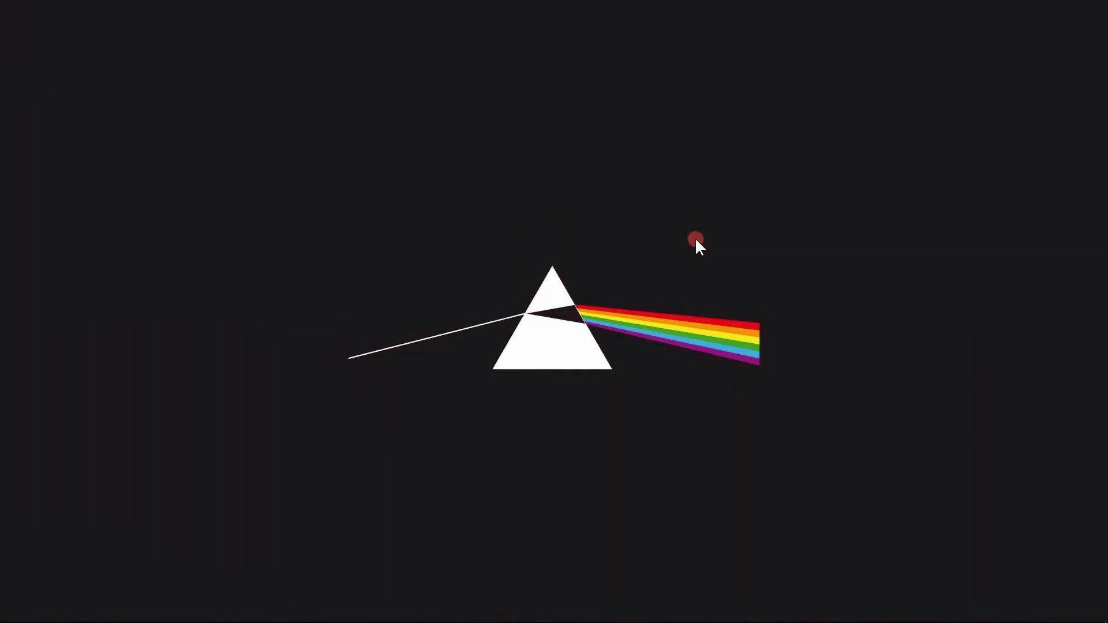
Open the night street portrait JPG from the Snow Tutorial folder in Photoshop and fit it on screen
mouse_move(455, 620)
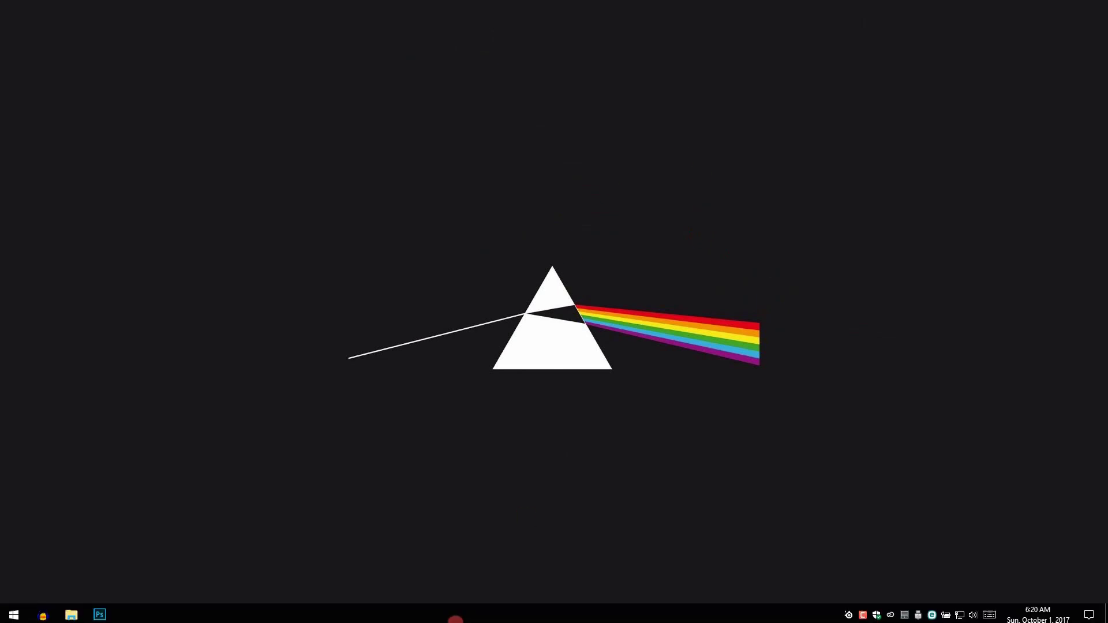
click(115, 616)
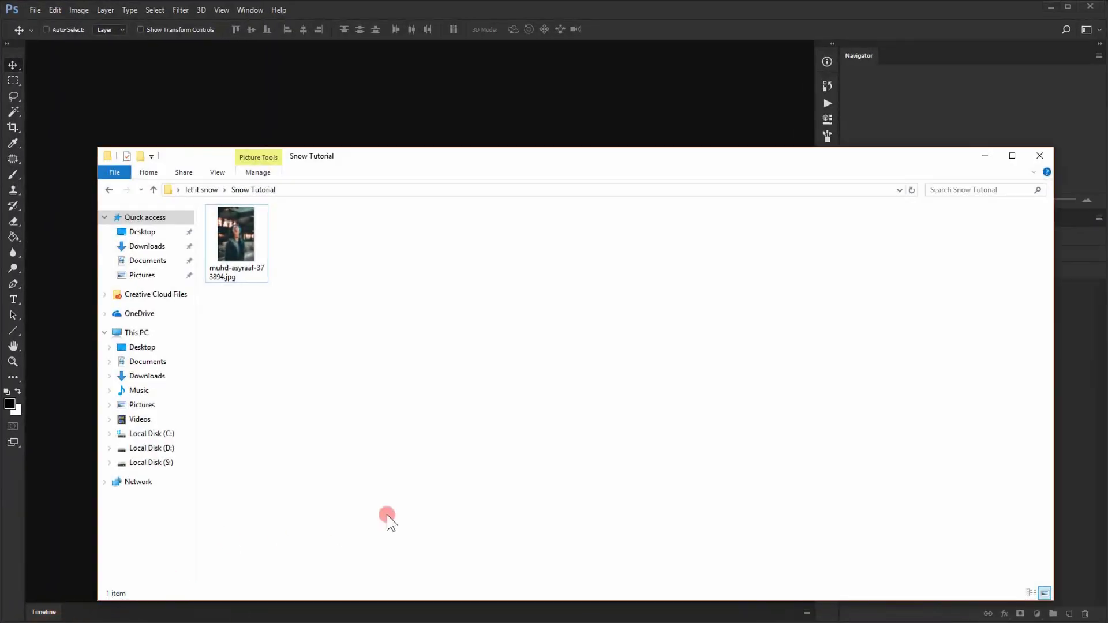
drag(236, 245, 58, 228)
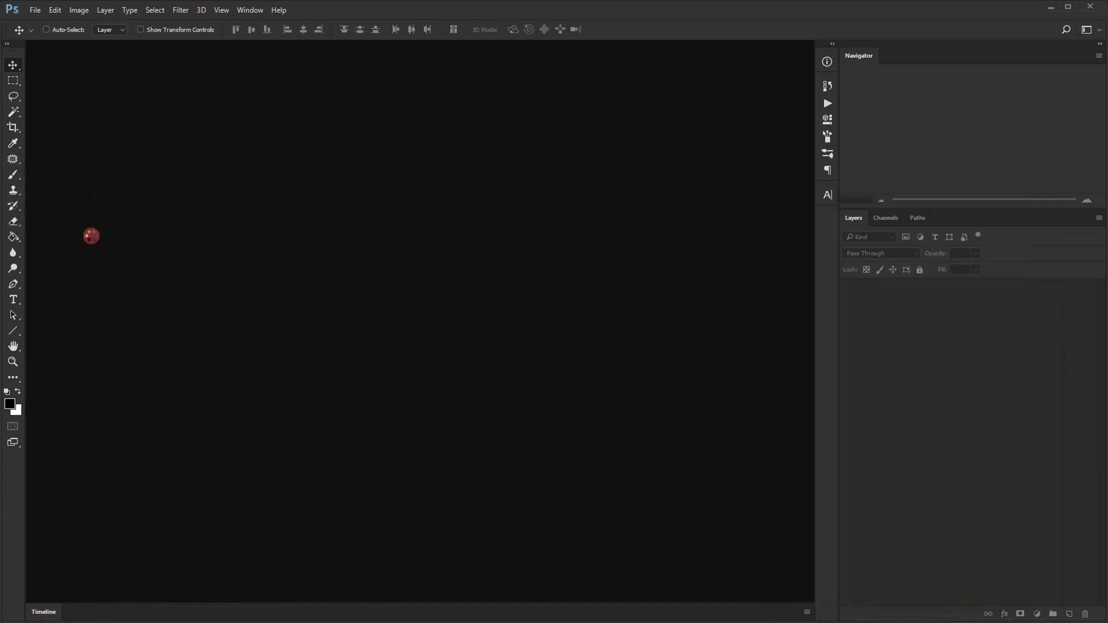
key(ctrl+0)
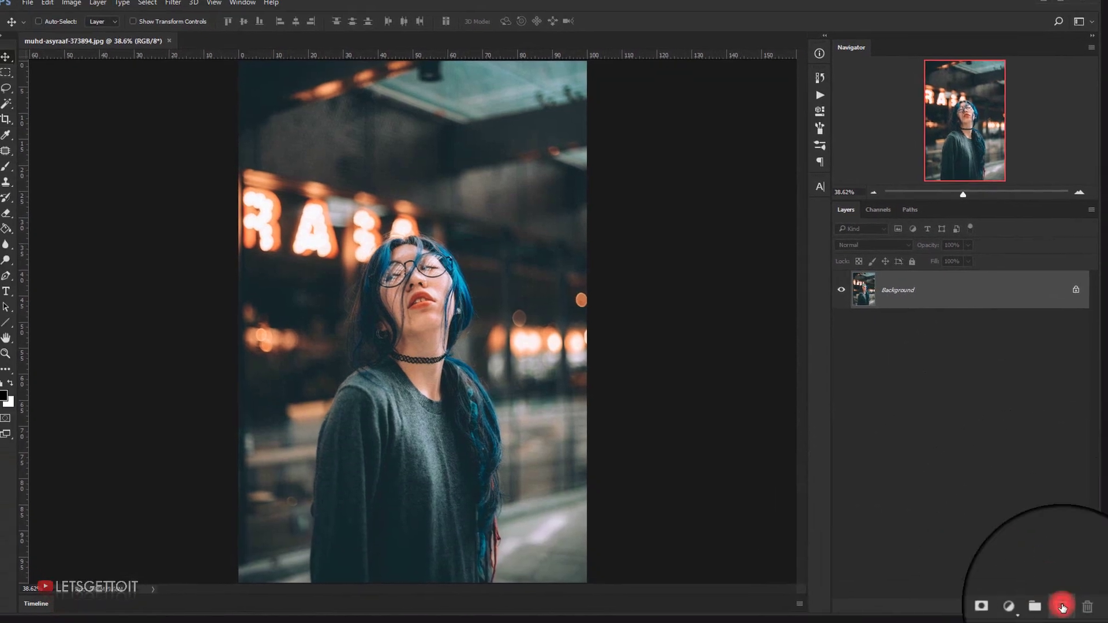
Add a new layer above the Background named Snow 1
click(1046, 590)
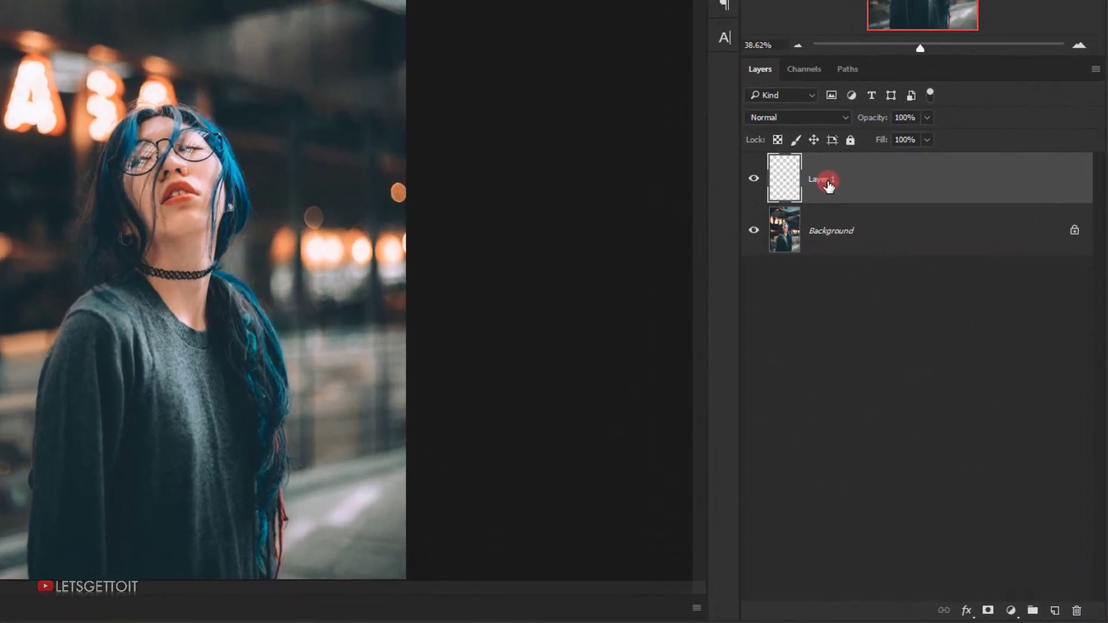
double_click(825, 180)
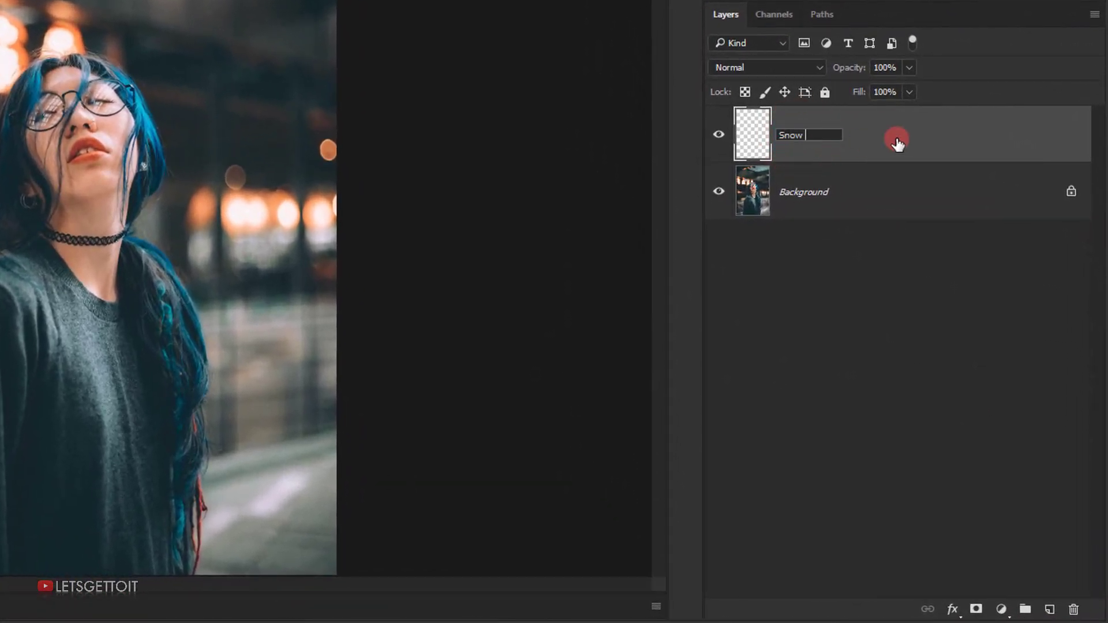
key(Return)
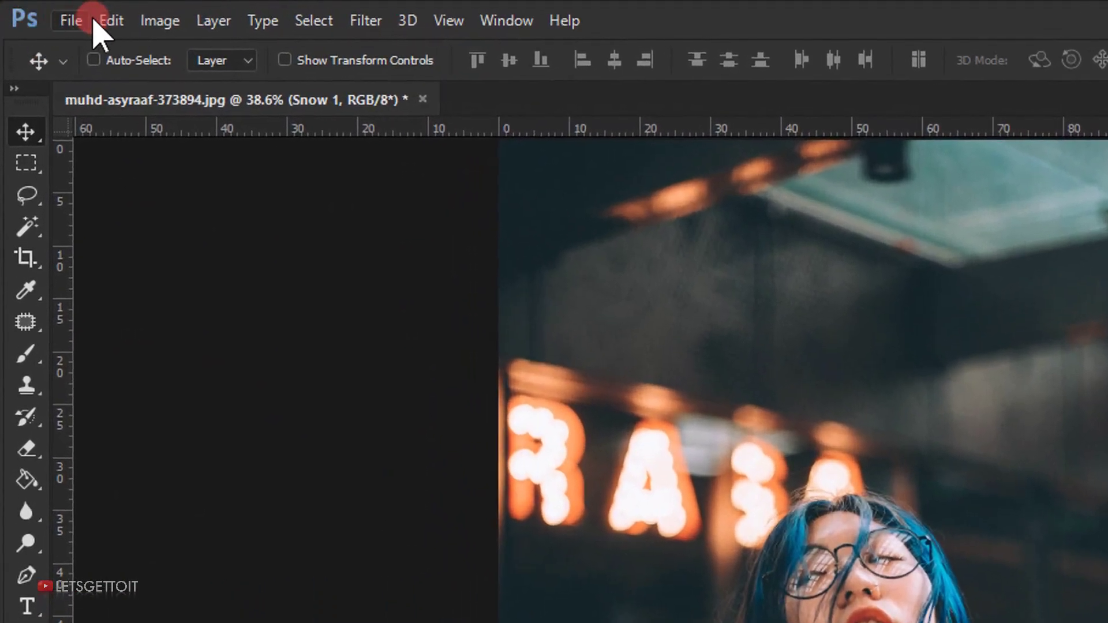
Fill the Snow 1 layer with solid white (#ffffff)
click(52, 10)
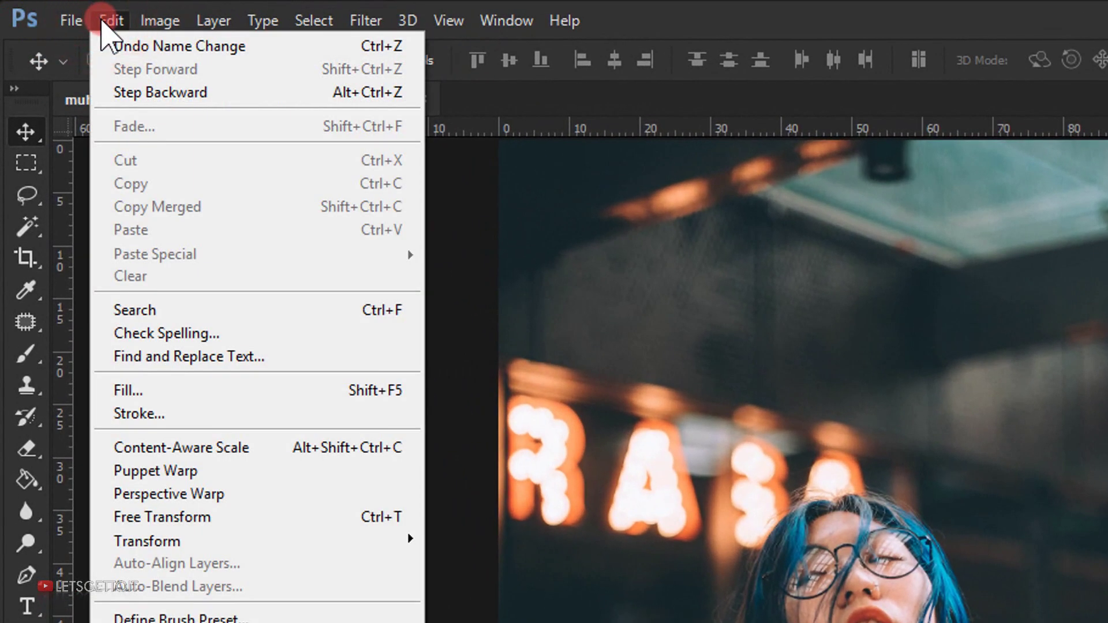
click(265, 391)
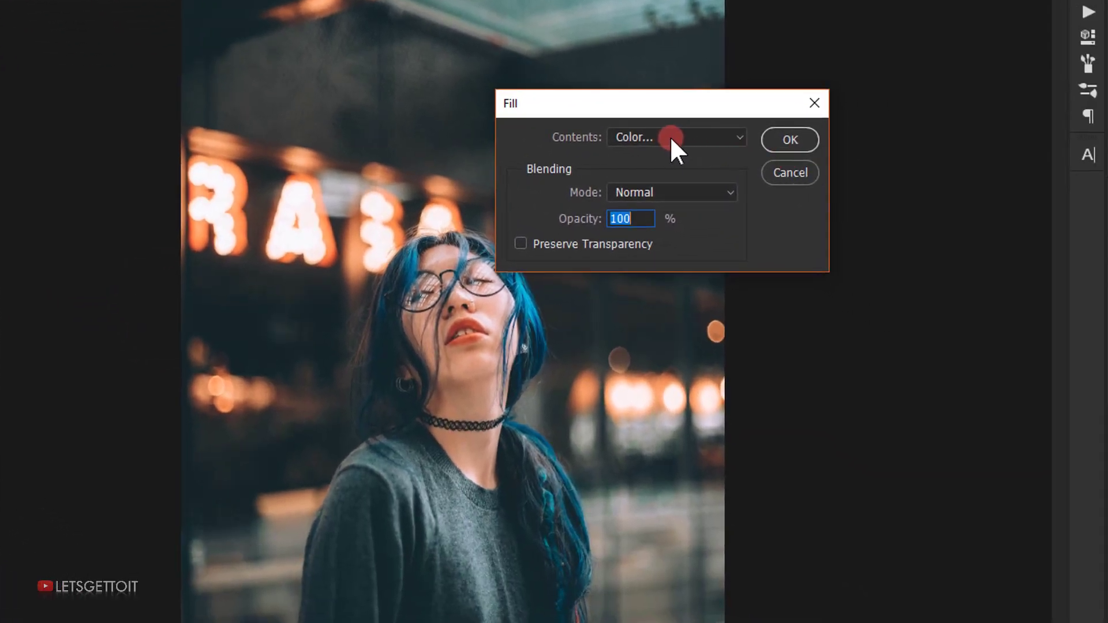
click(682, 137)
click(650, 182)
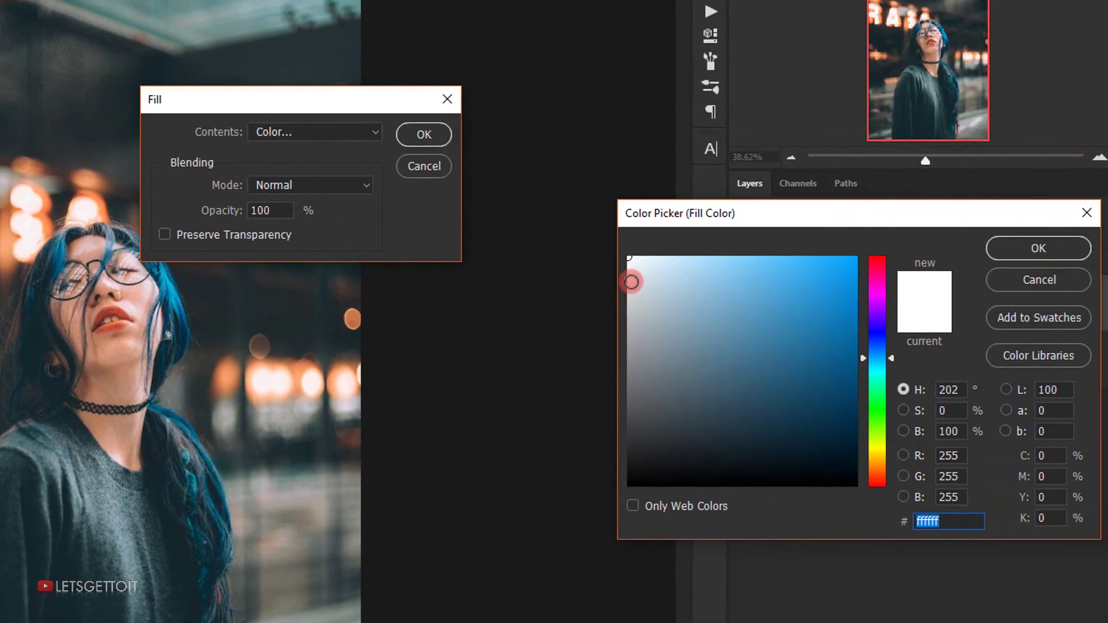
click(697, 260)
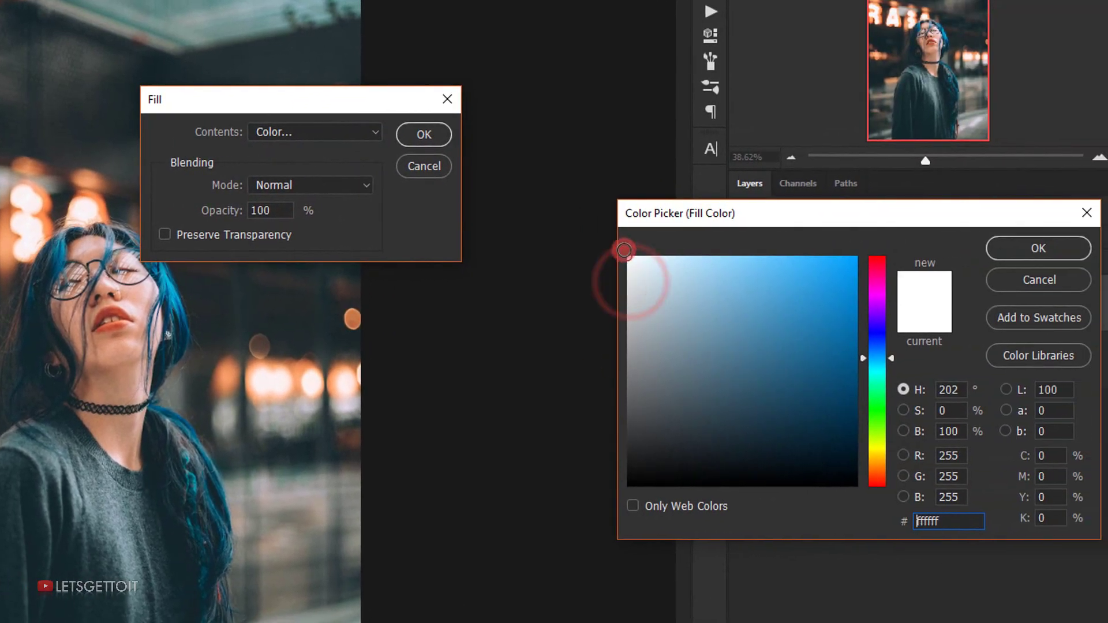
click(1038, 249)
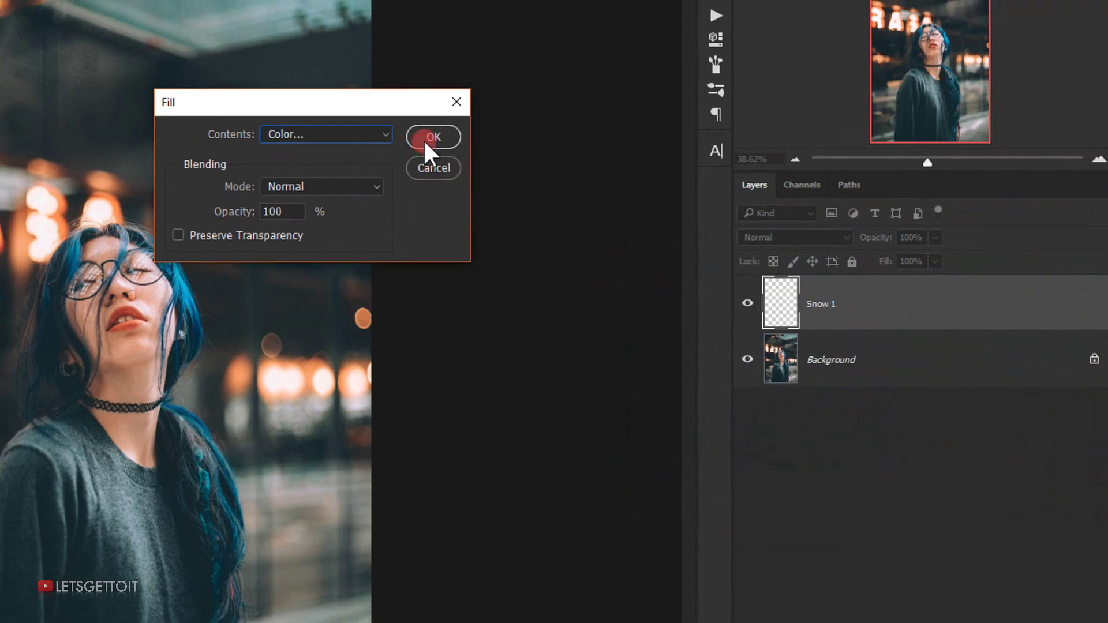
click(430, 139)
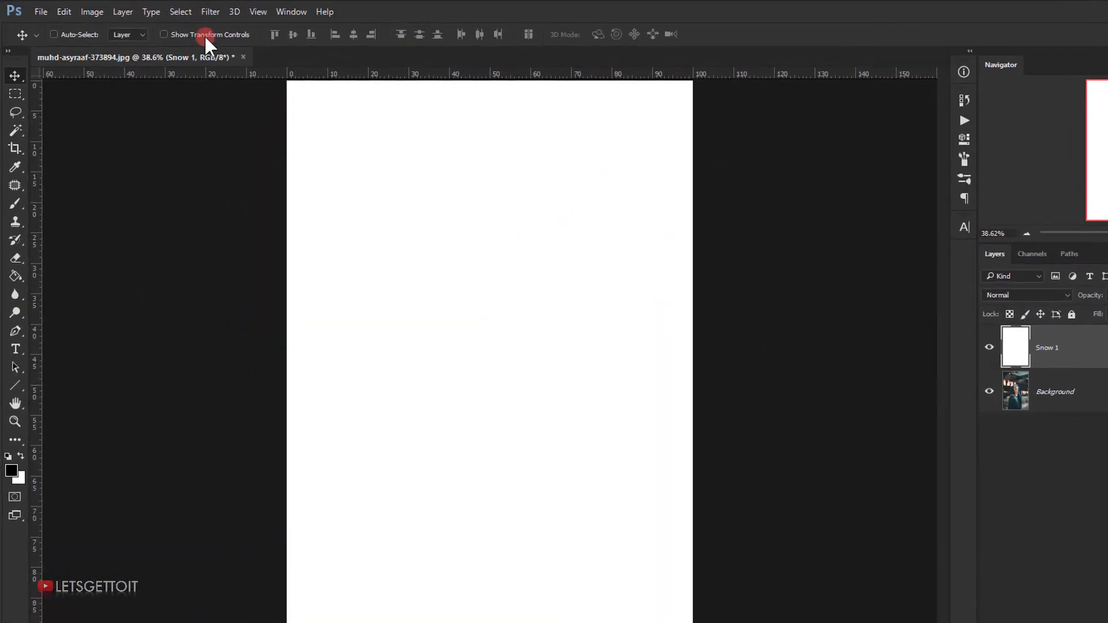
click(210, 12)
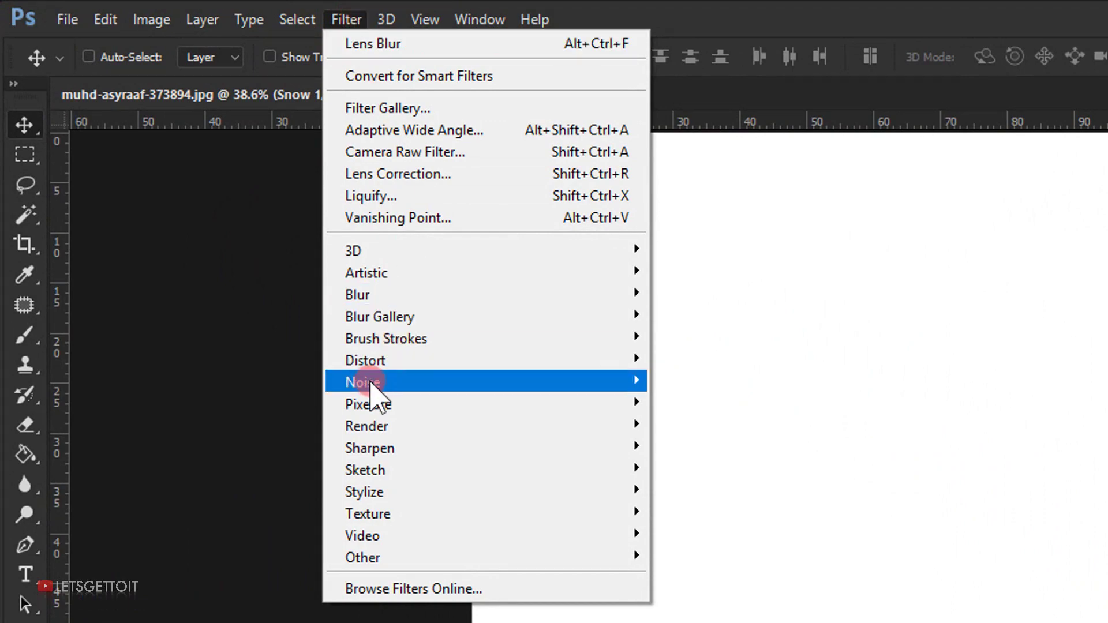
Apply Add Noise to Snow 1 at 60%, Gaussian, Monochromatic
mouse_move(370, 383)
click(287, 382)
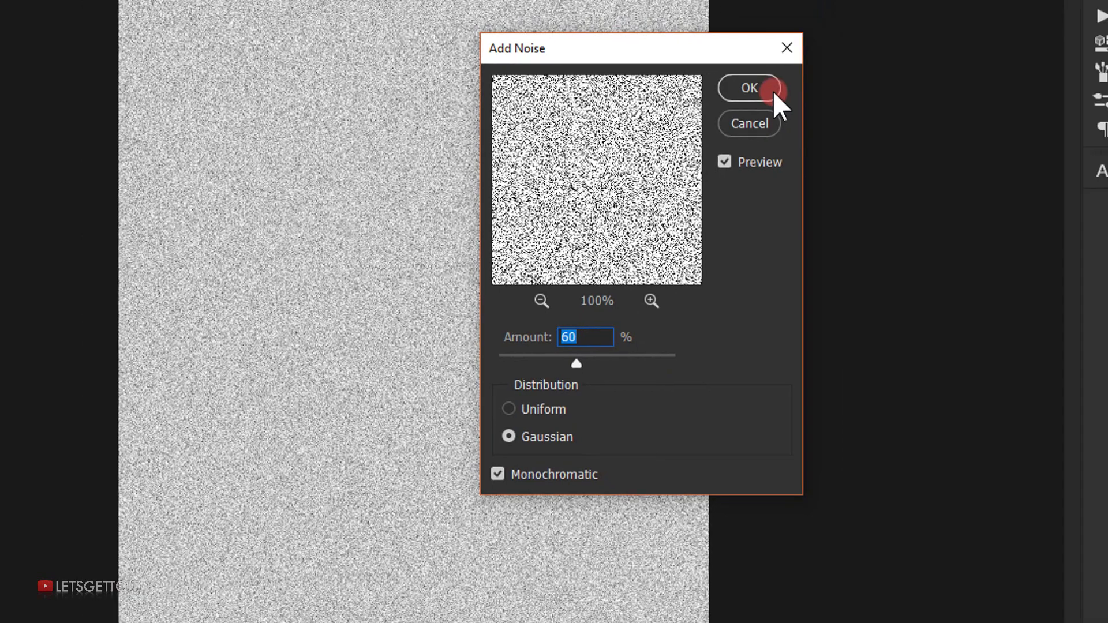
click(792, 69)
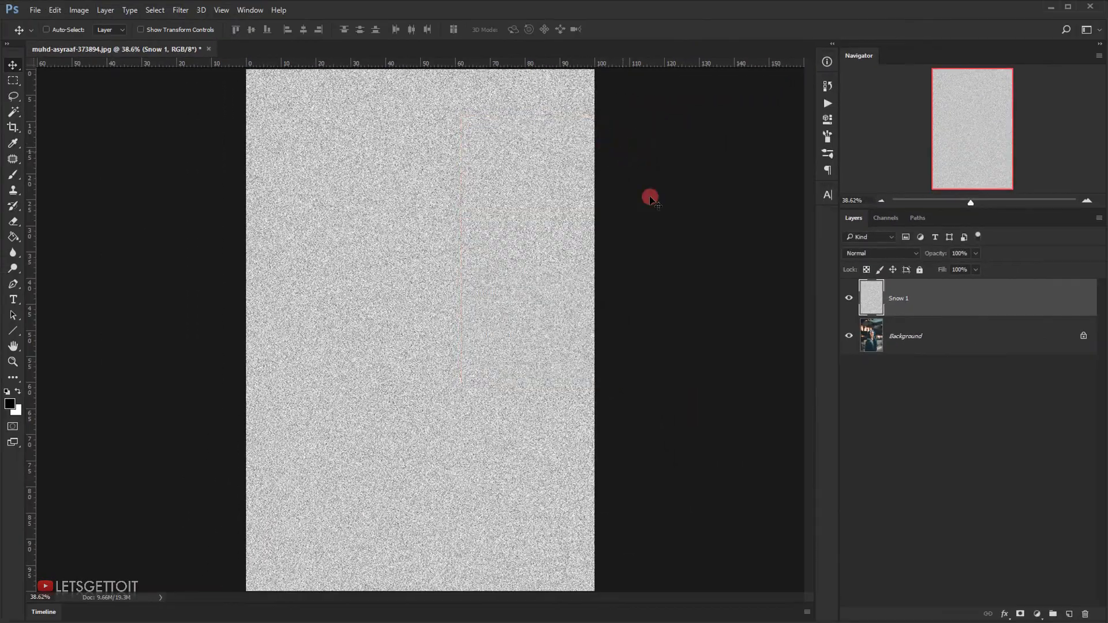
Apply Levels to Snow 1 with input values 70, 0.12 and 255
key(ctrl+l)
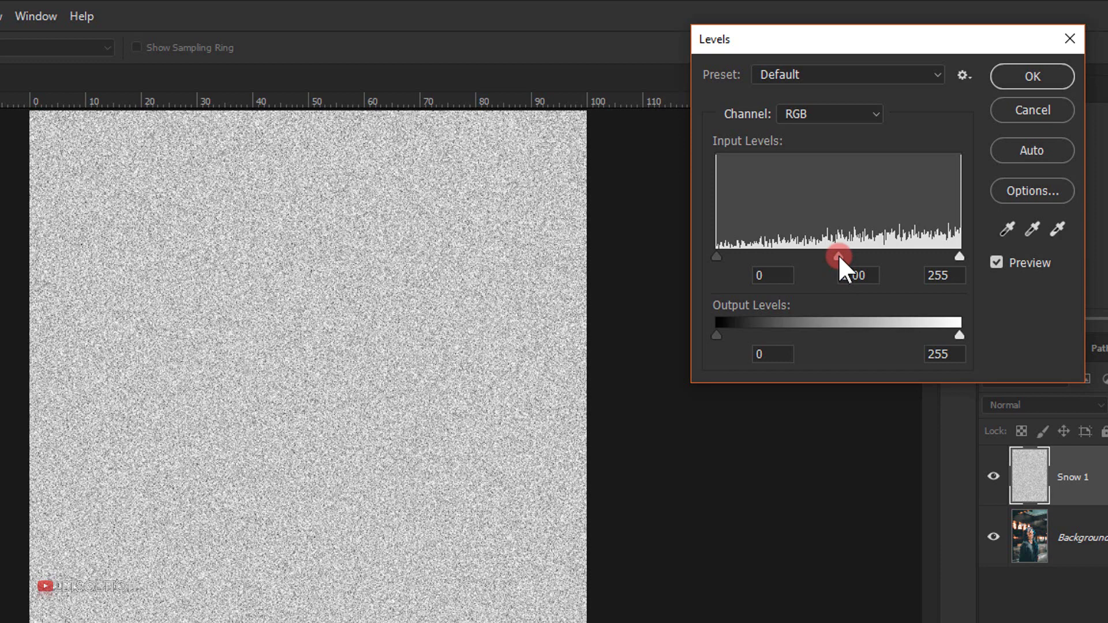
drag(838, 255, 939, 252)
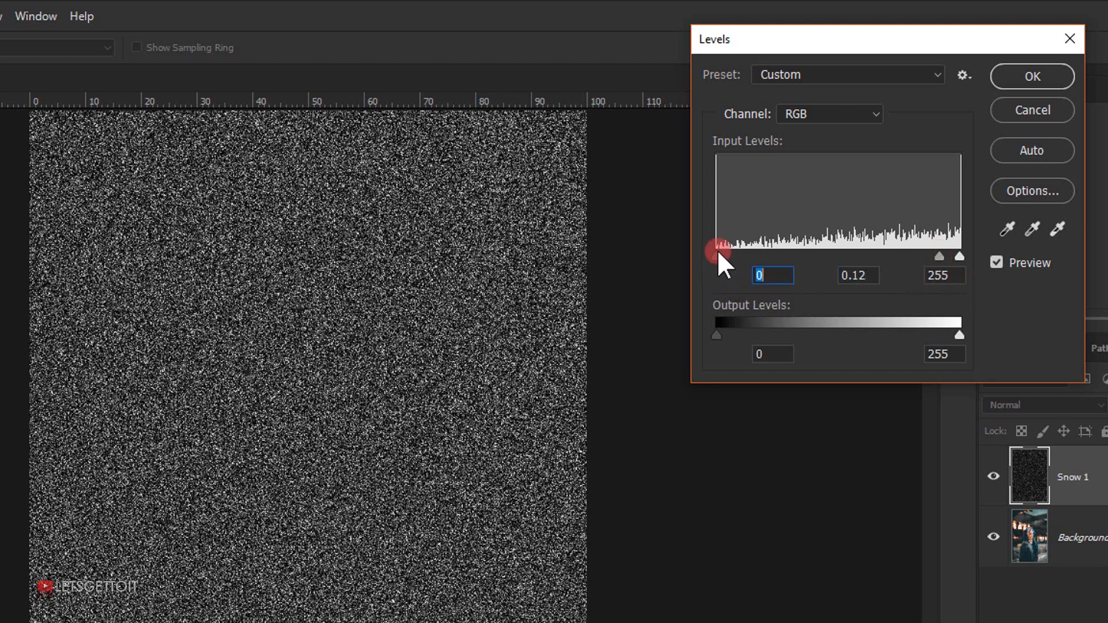
drag(718, 256, 783, 257)
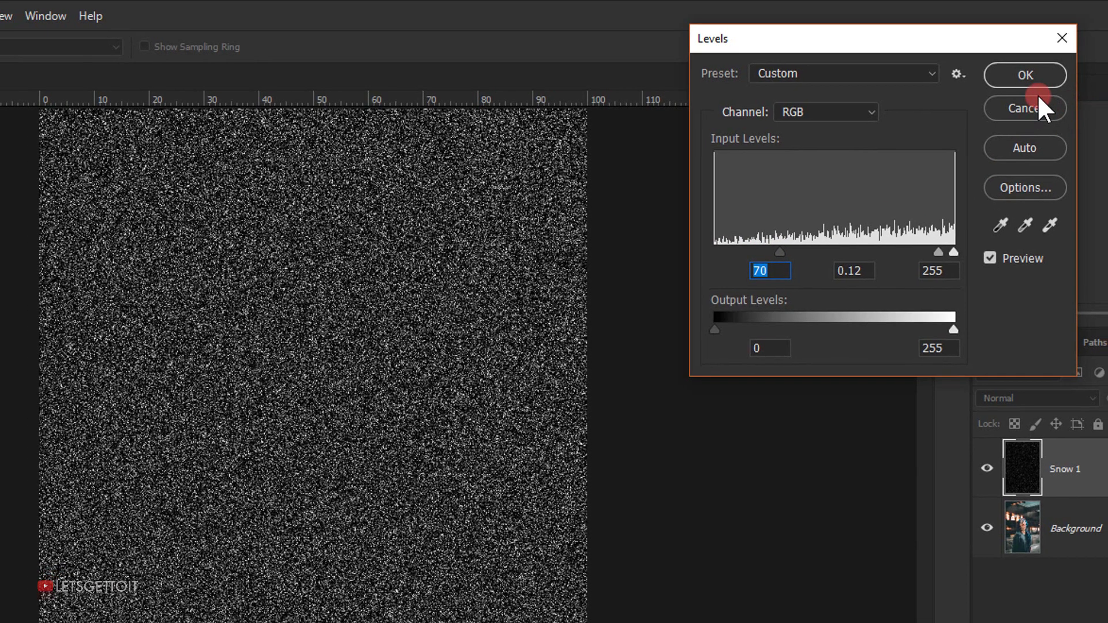
click(1033, 76)
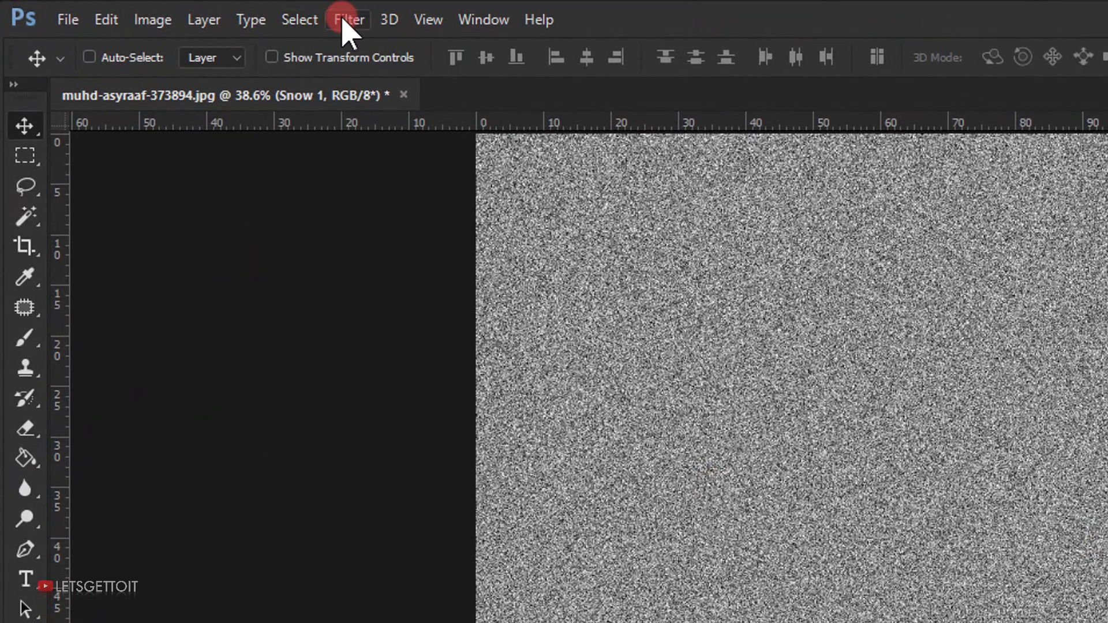
Apply the Sketch > Torn Edges filter to Snow 1, then invert it to white specks on black
click(180, 11)
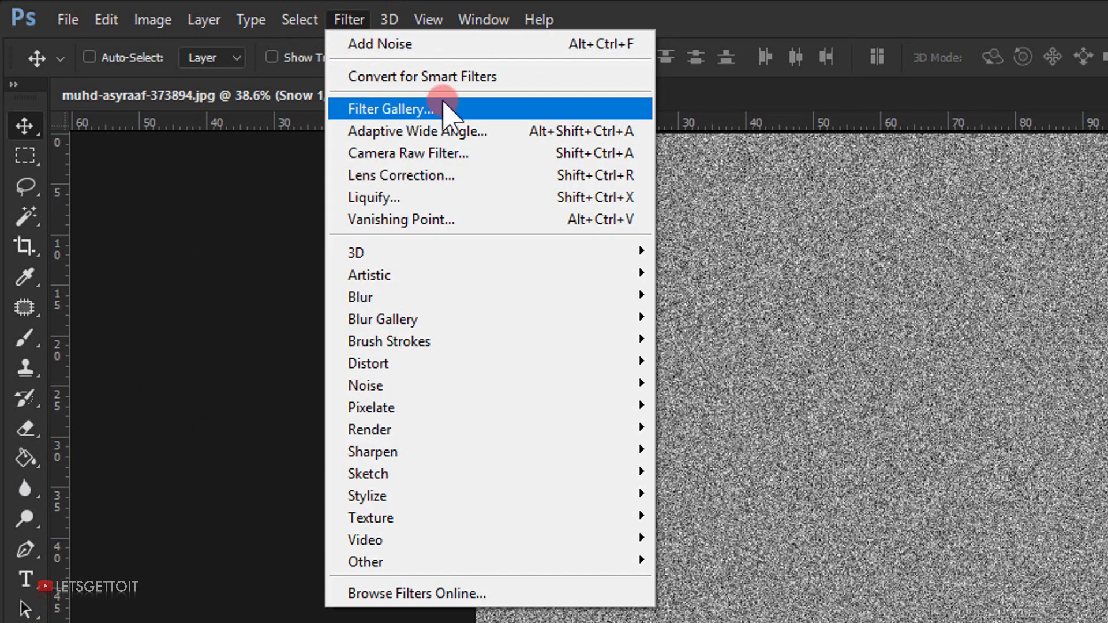
click(462, 110)
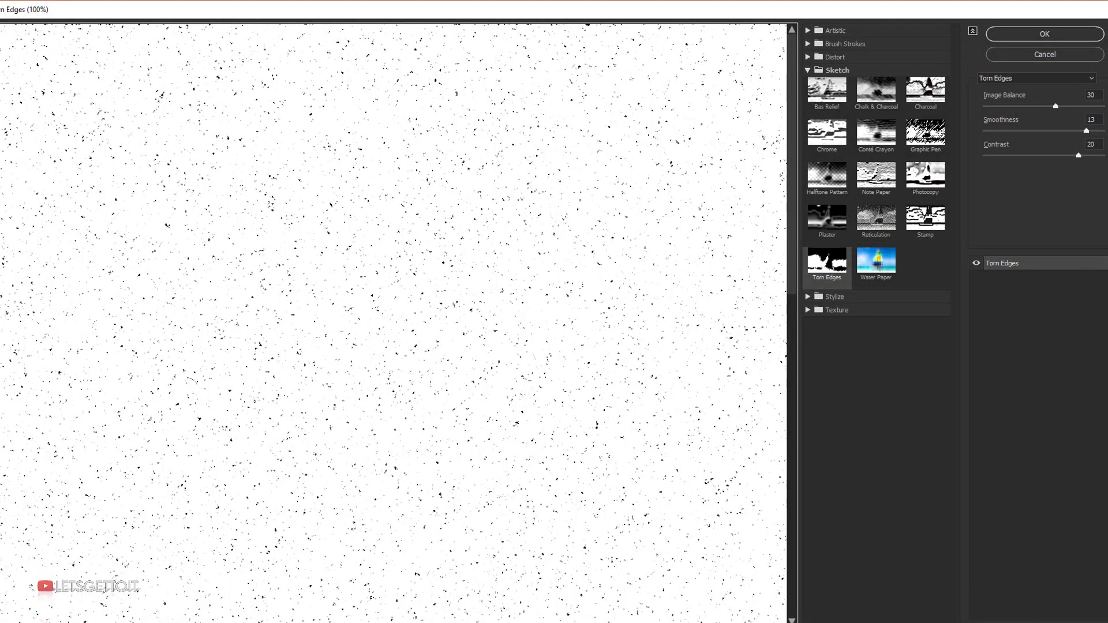
click(38, 621)
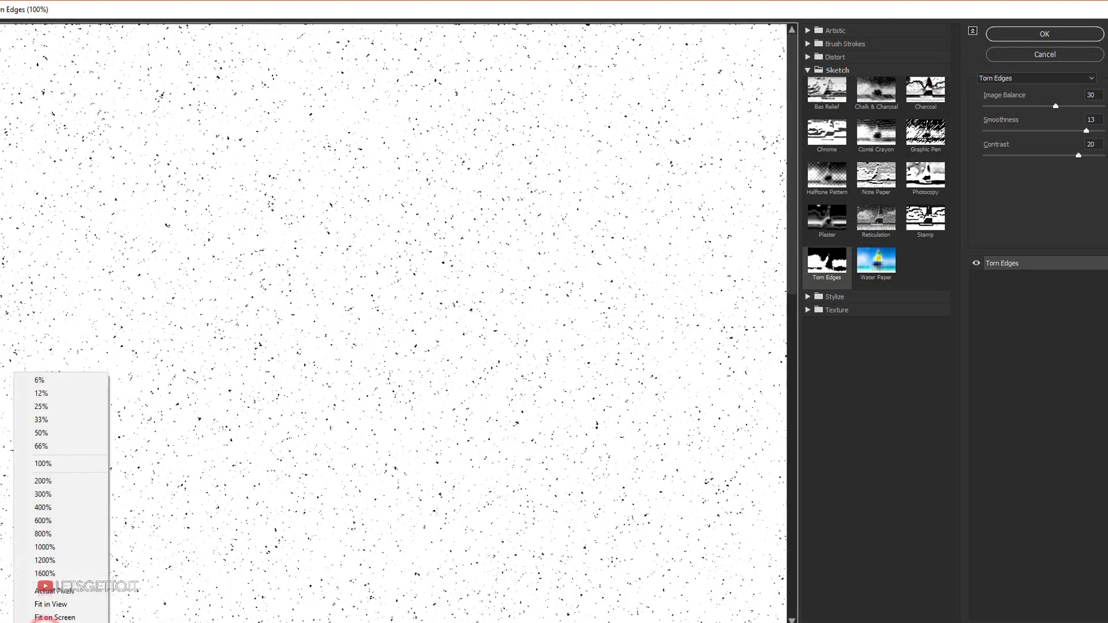
click(52, 604)
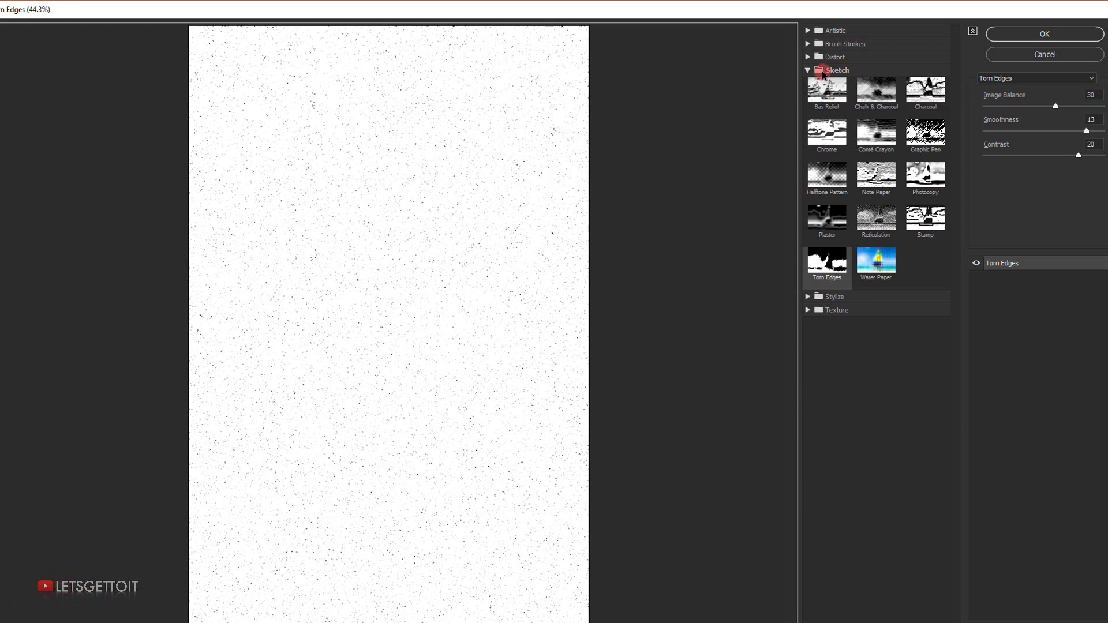
click(808, 70)
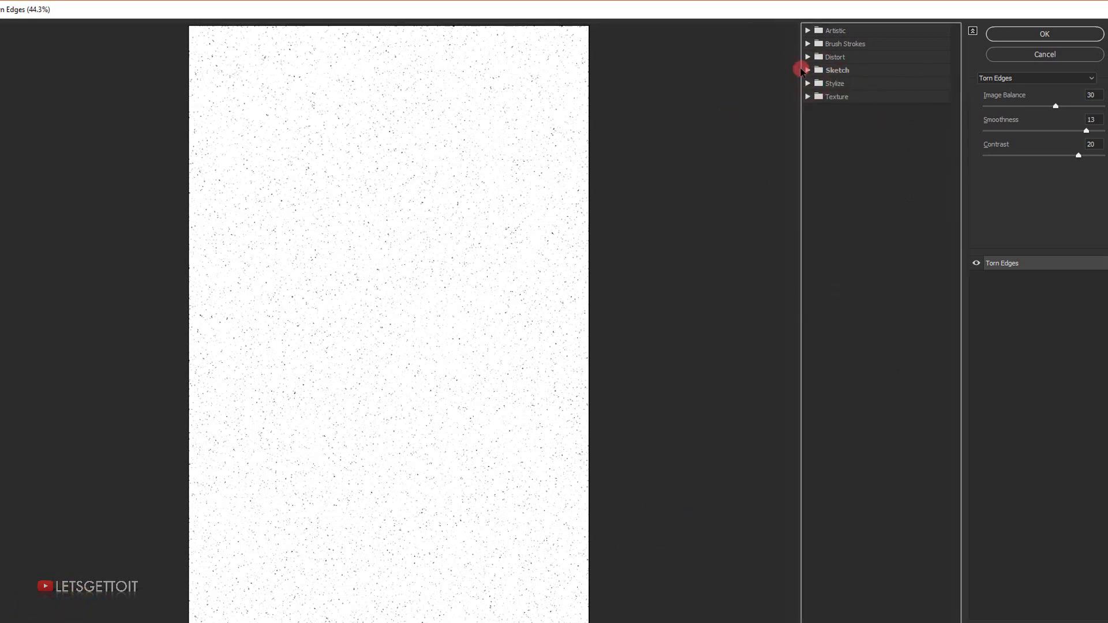
click(809, 70)
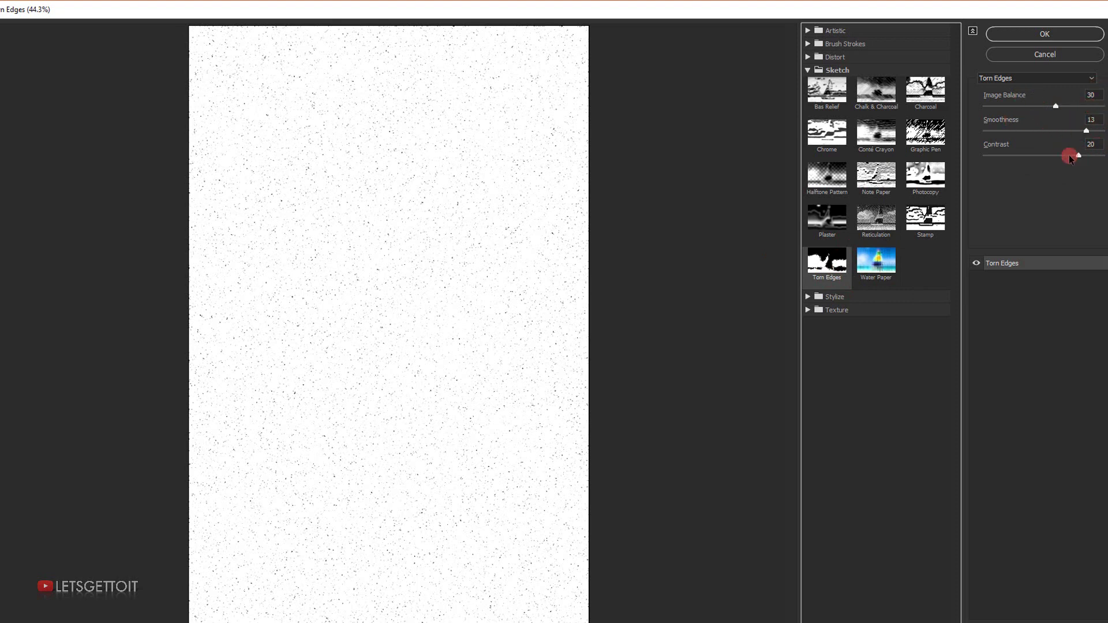
click(1052, 38)
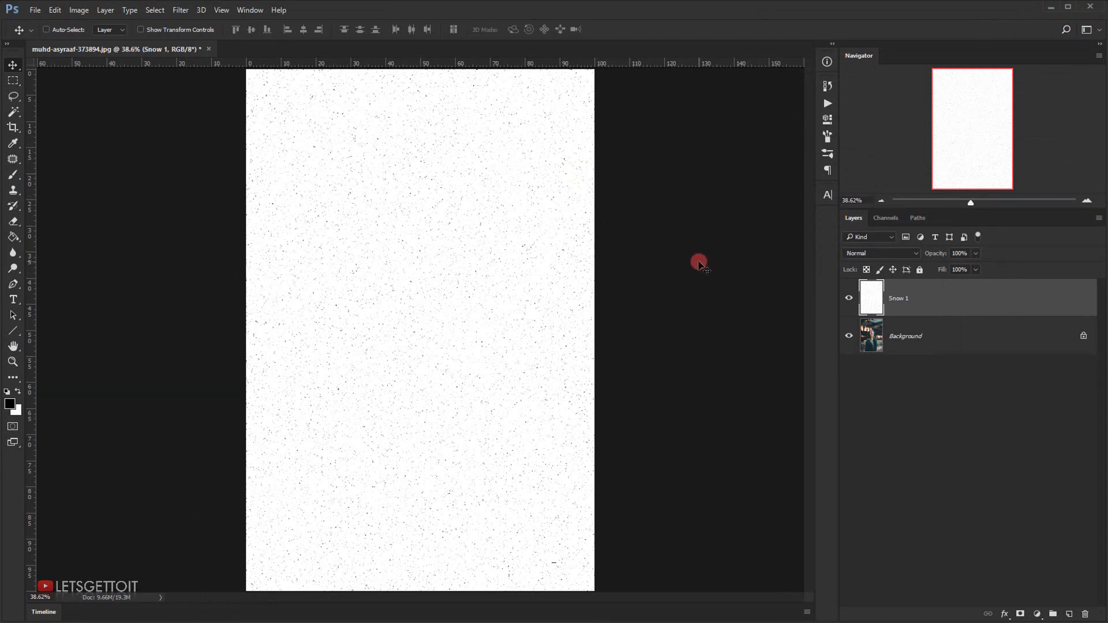
key(ctrl+i)
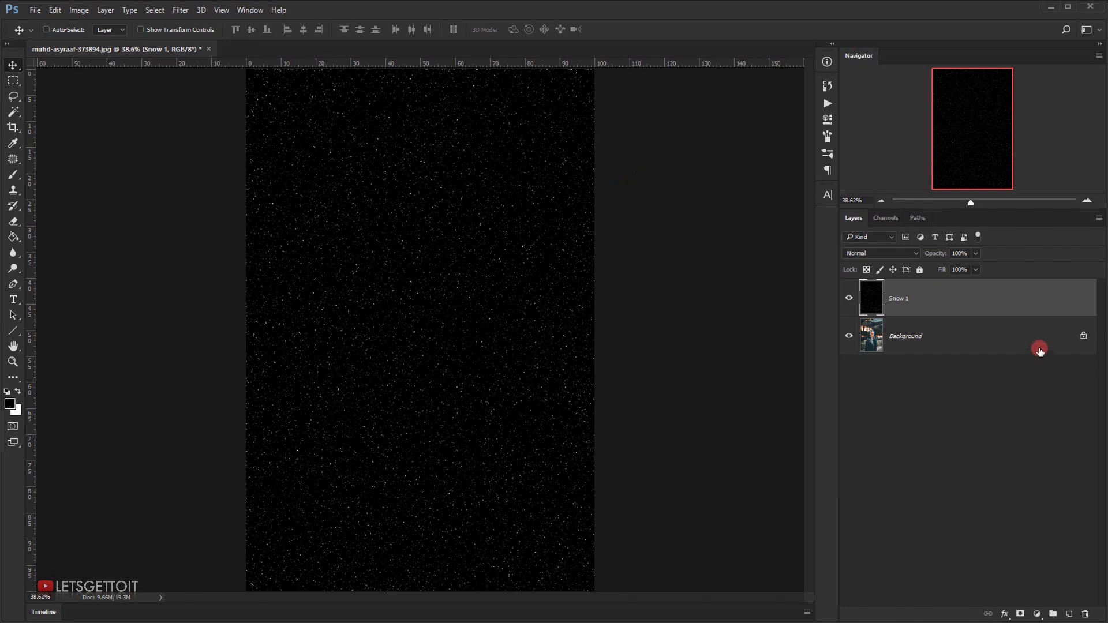
Set the Snow 1 blend mode to Screen so the snow shows over the portrait
click(887, 248)
click(853, 335)
click(918, 299)
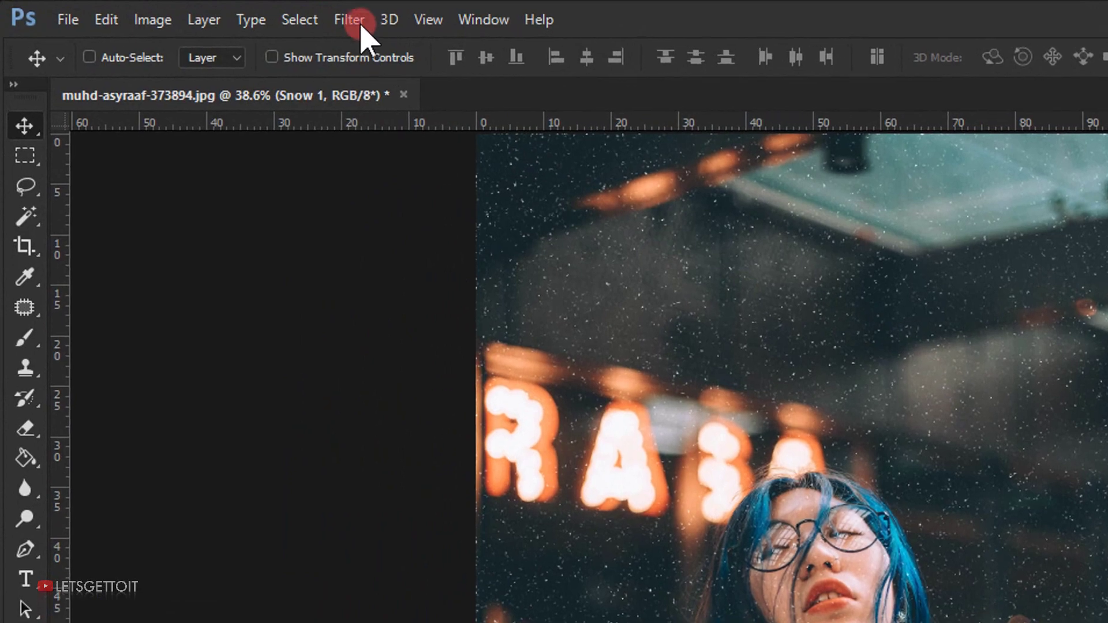
Soften the Snow 1 flakes with a 0.5-pixel Gaussian Blur
click(180, 9)
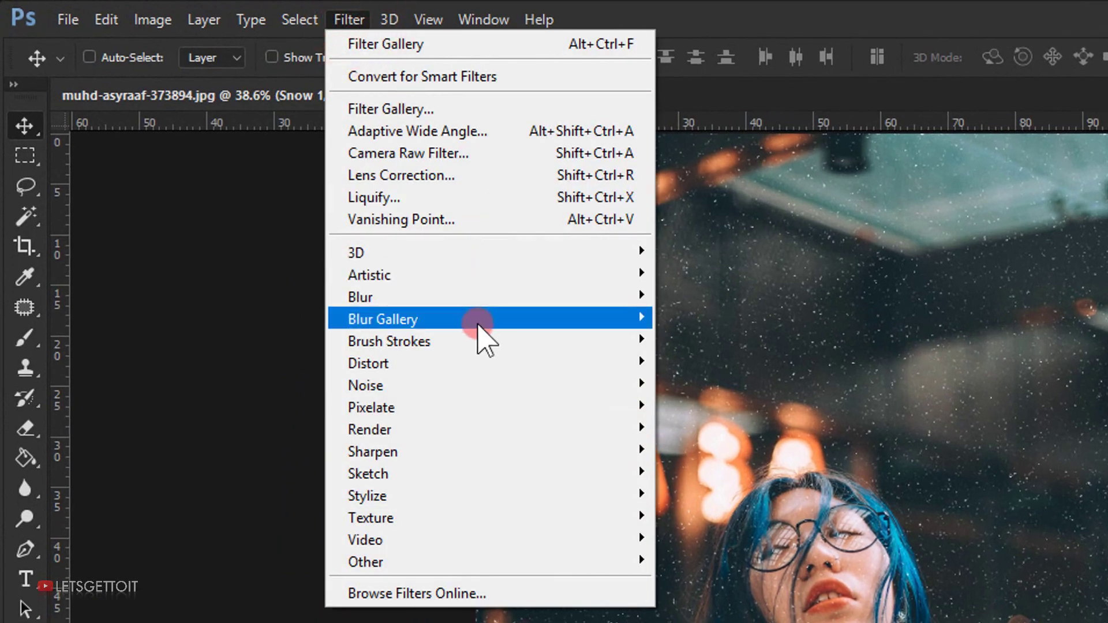
mouse_move(439, 297)
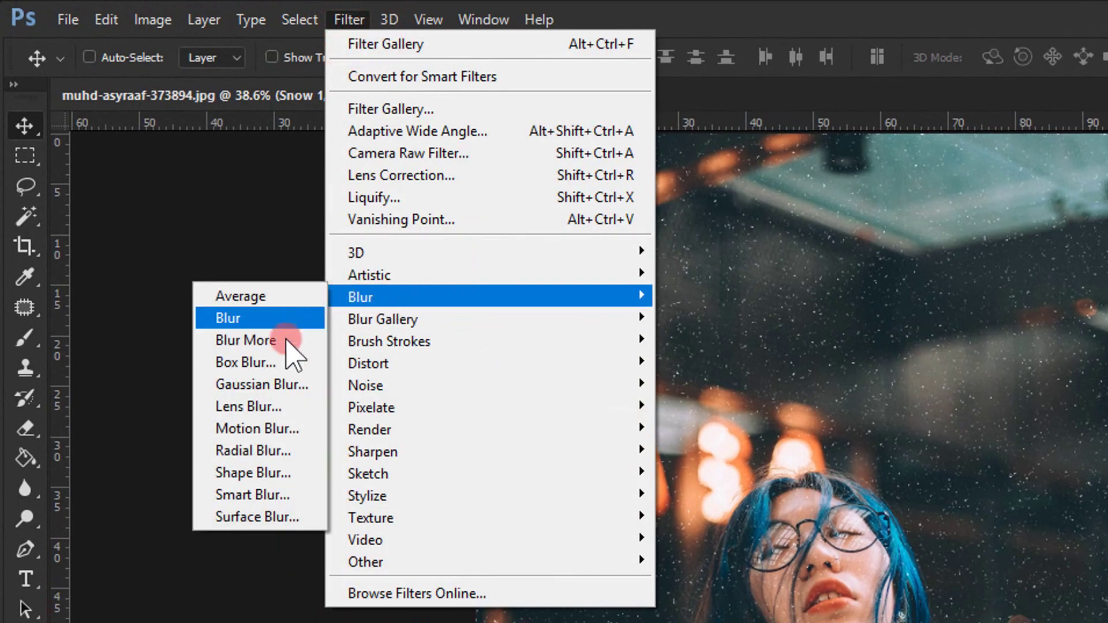
click(263, 384)
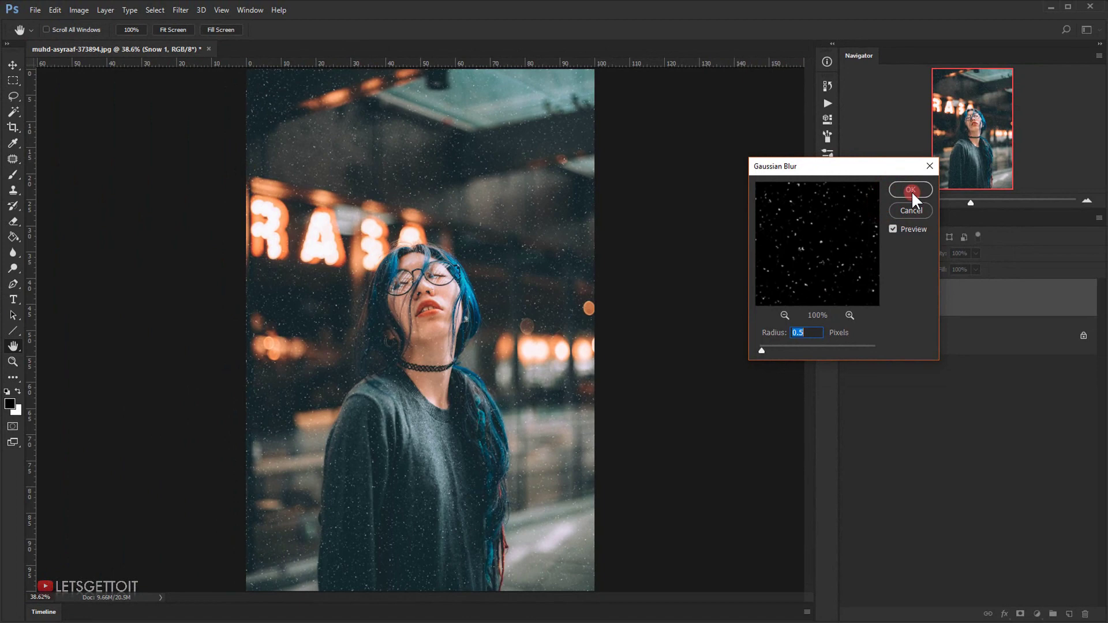
click(1022, 155)
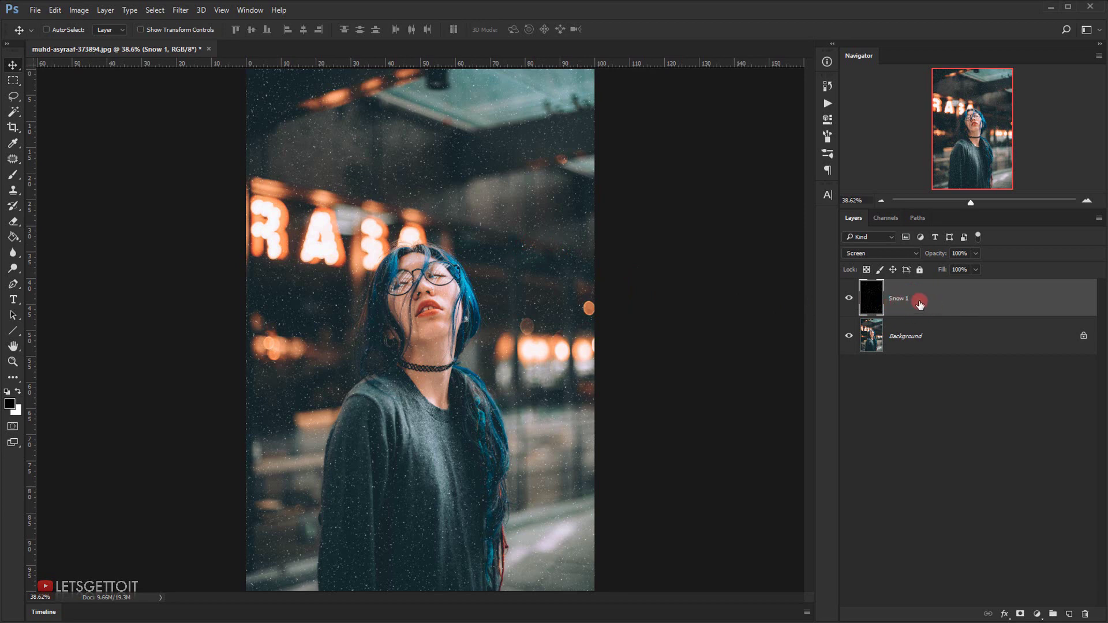
Duplicate Snow 1 and name the copy Snow 2
key(ctrl+j)
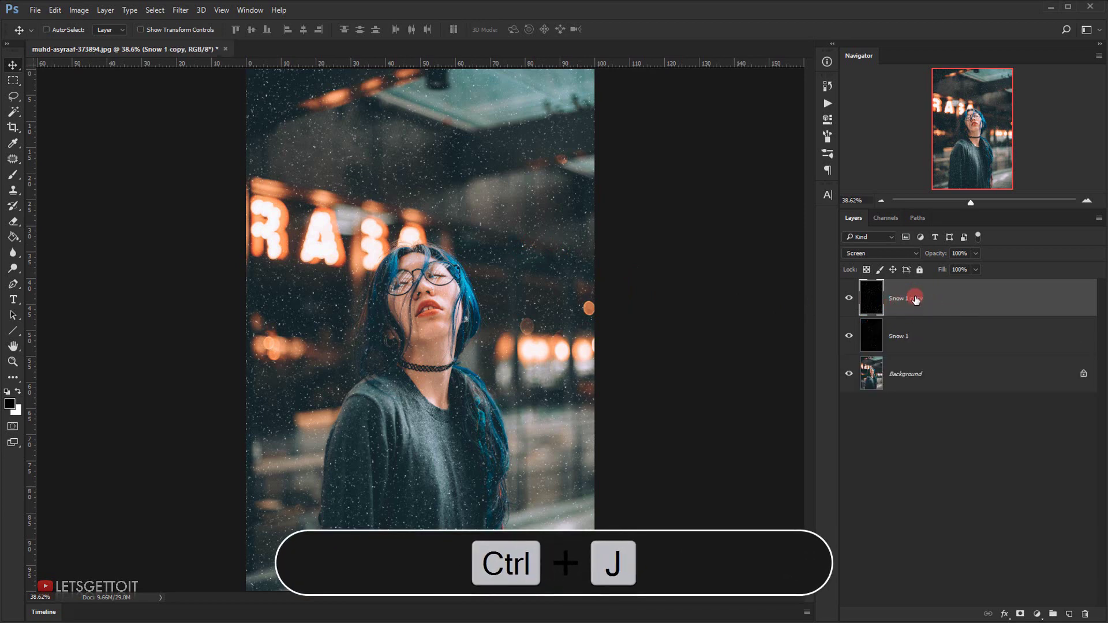
double_click(915, 298)
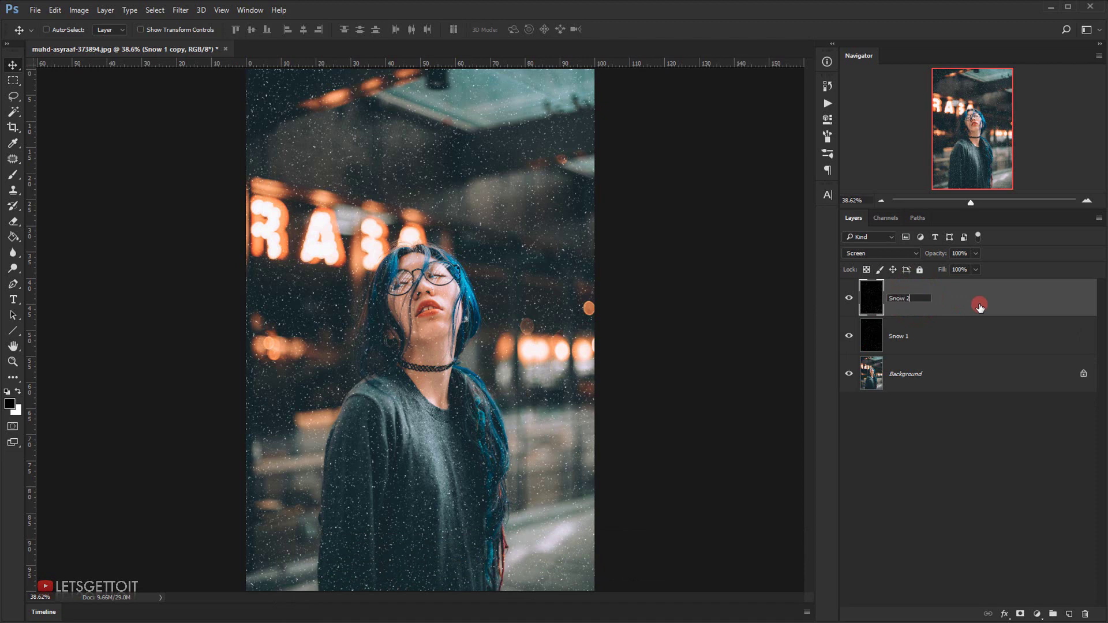
key(Return)
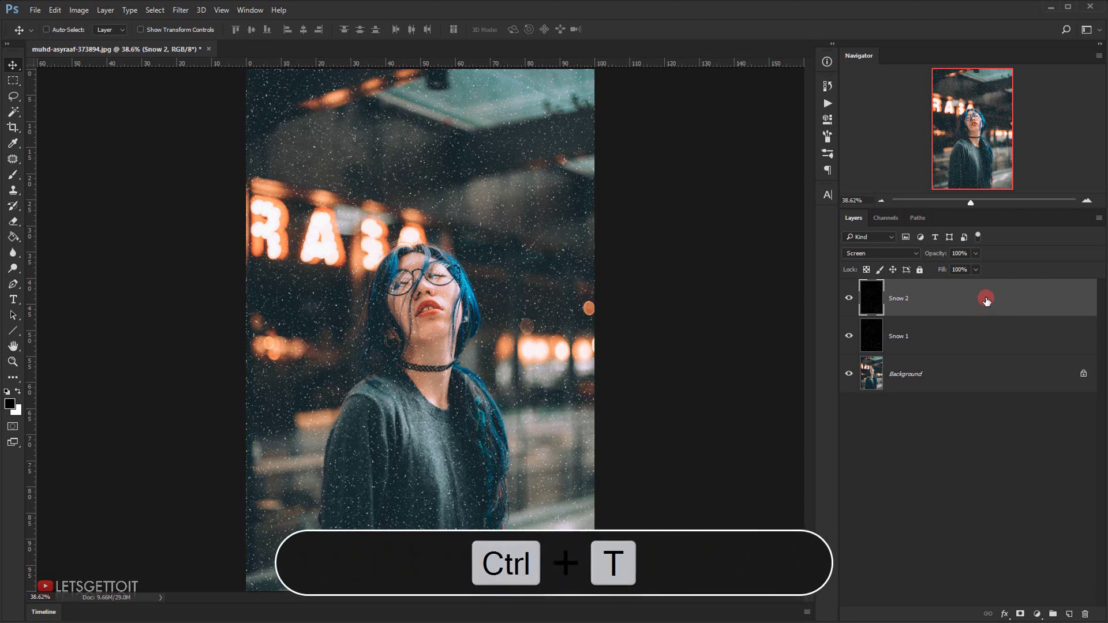
Scale Snow 2 to 300% width and 300% height, then toggle its visibility to compare
key(ctrl+t)
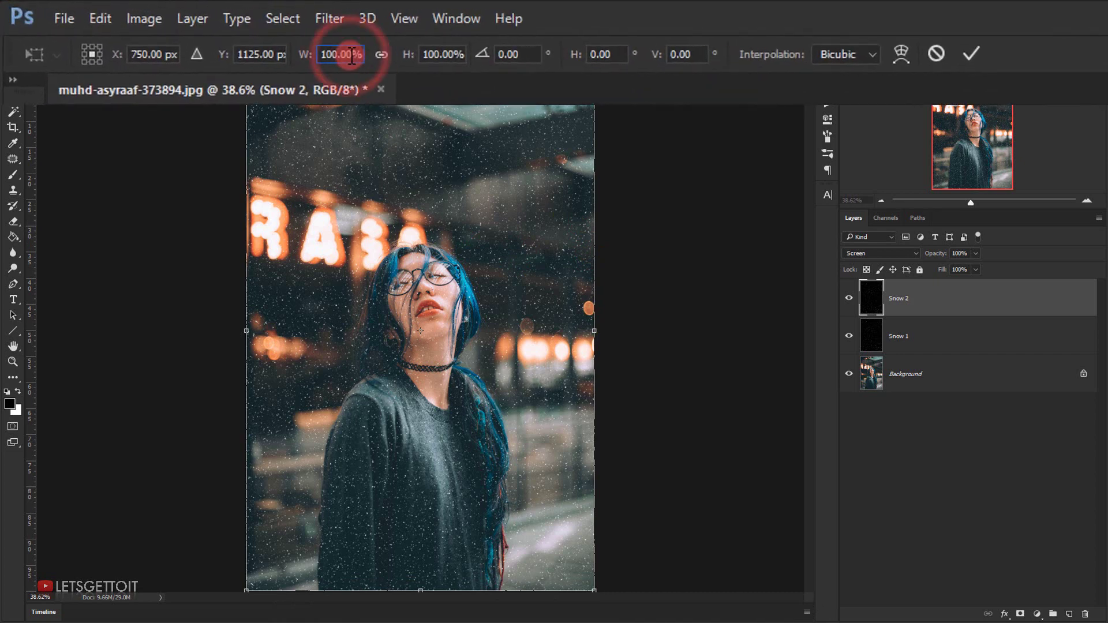
click(193, 30)
text(300)
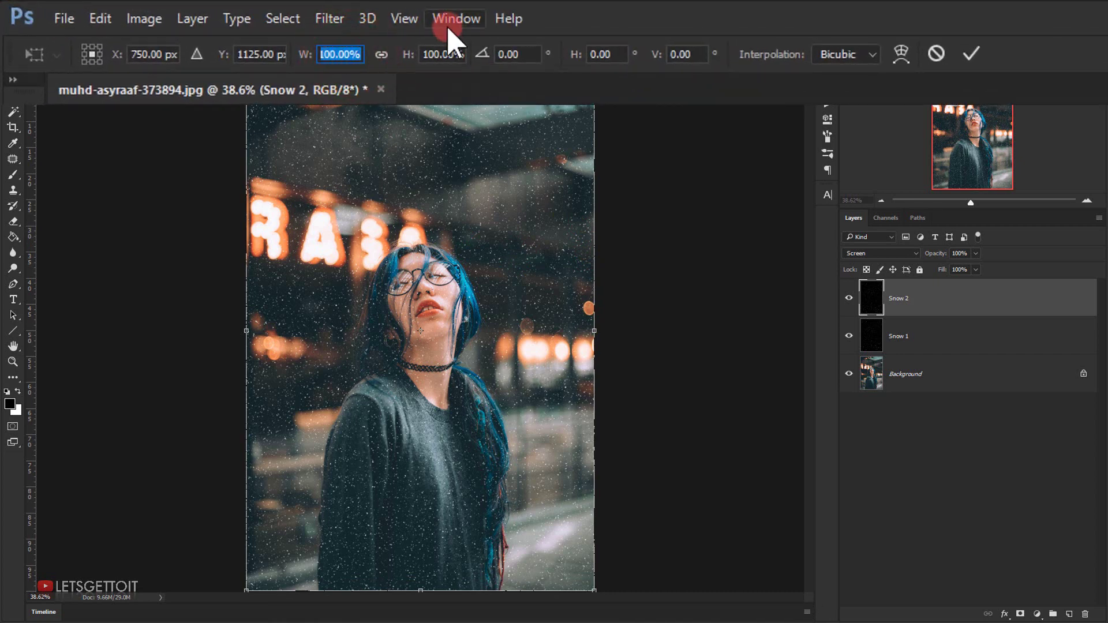
click(441, 57)
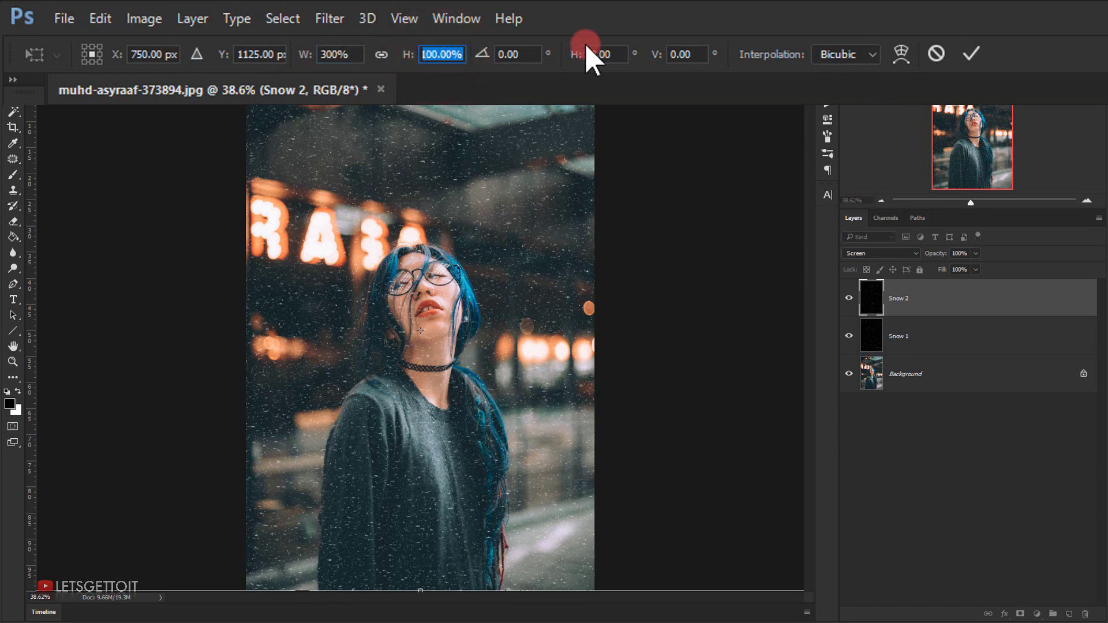
text(300)
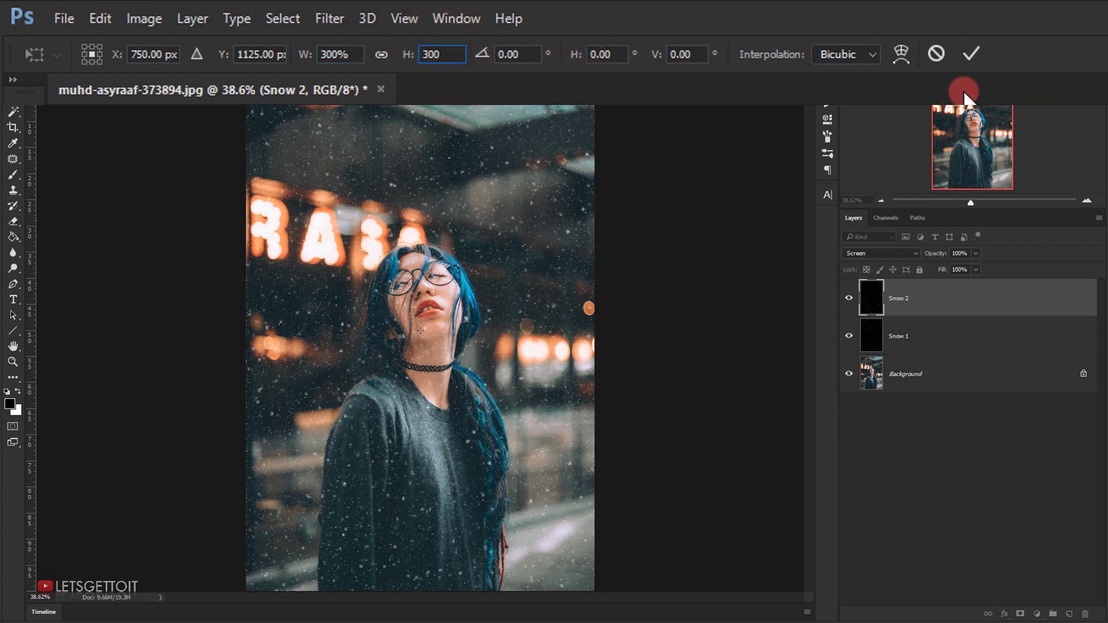
click(971, 54)
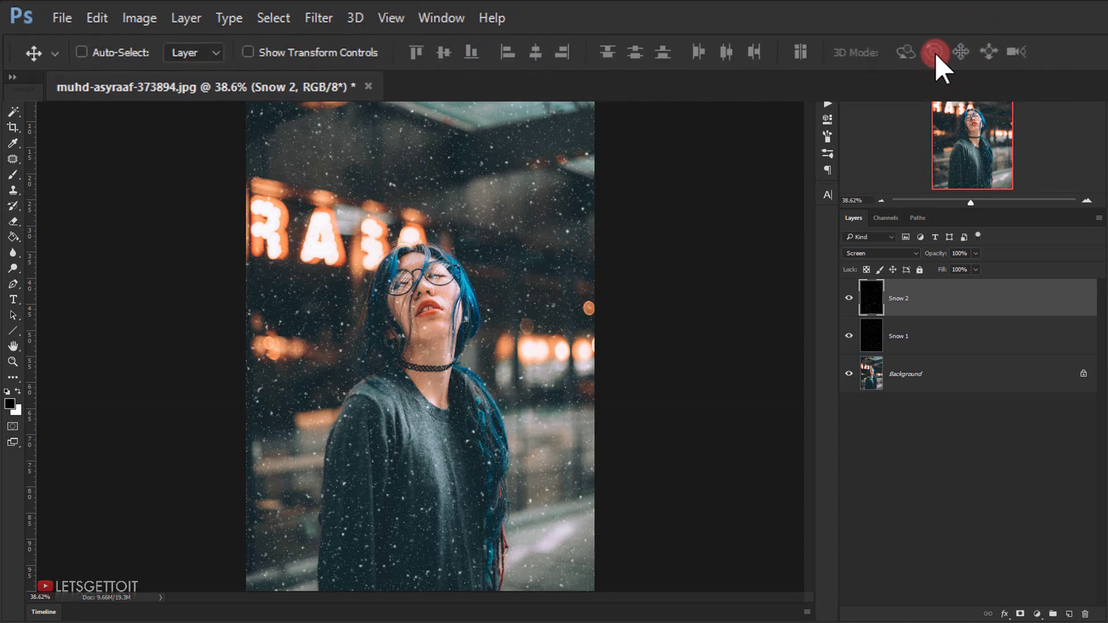
click(849, 295)
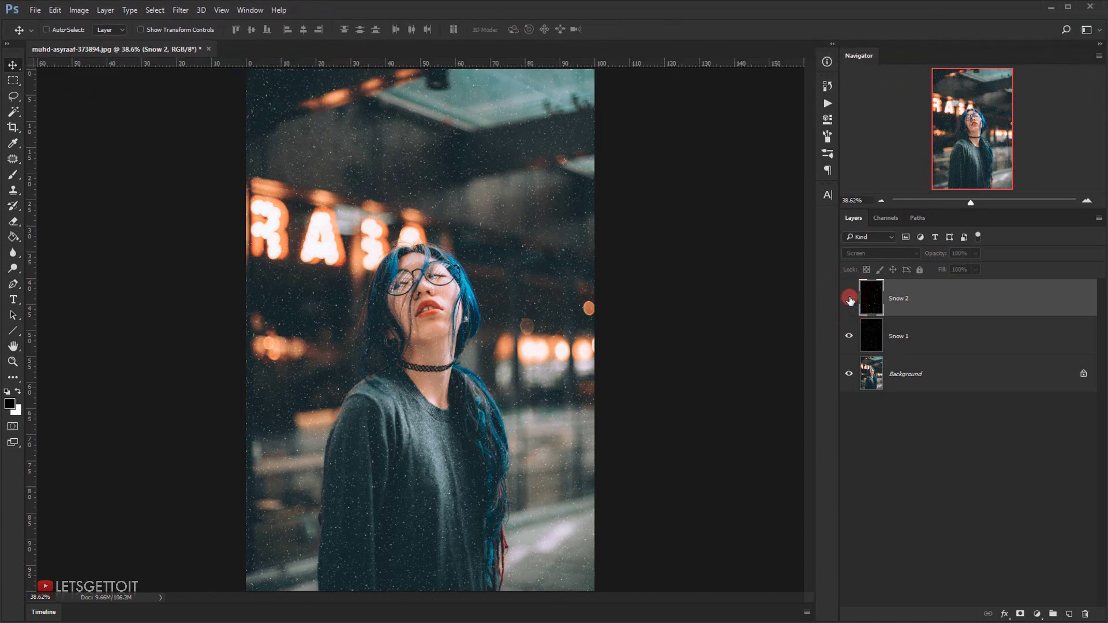
click(849, 298)
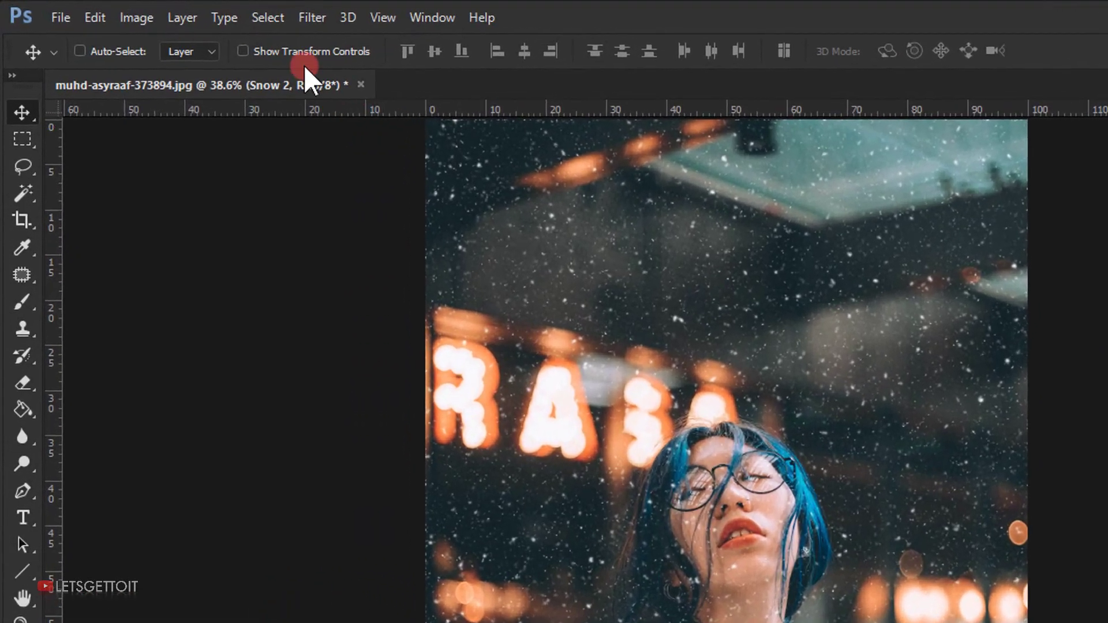
Sharpen Snow 2 with Unsharp Mask: Amount 500%, Radius 0.9 pixels, Threshold 0
click(181, 10)
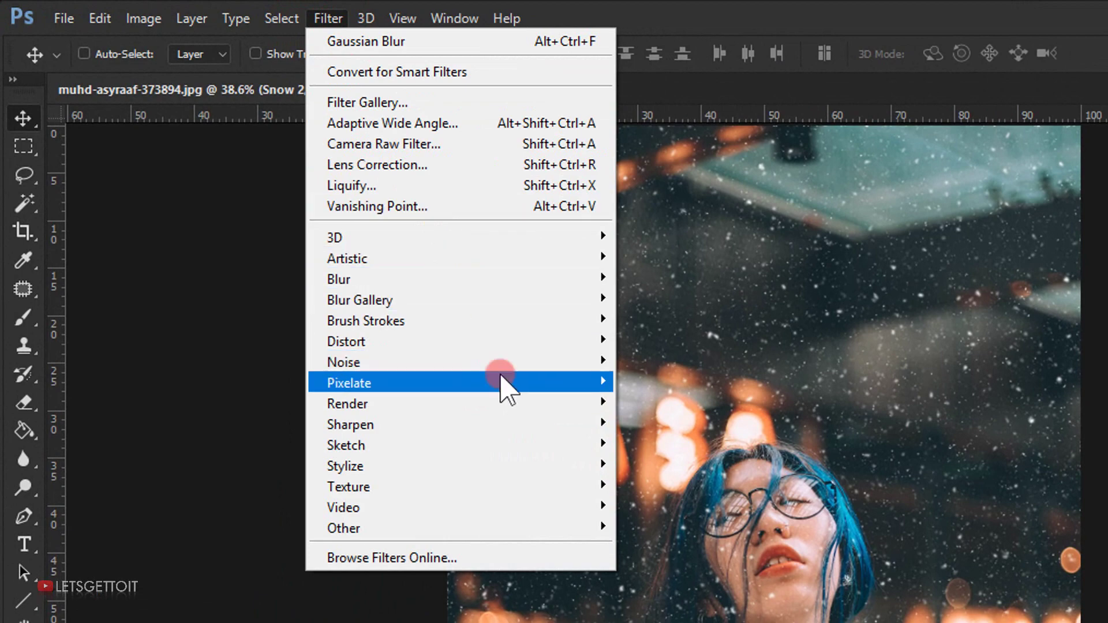
mouse_move(448, 427)
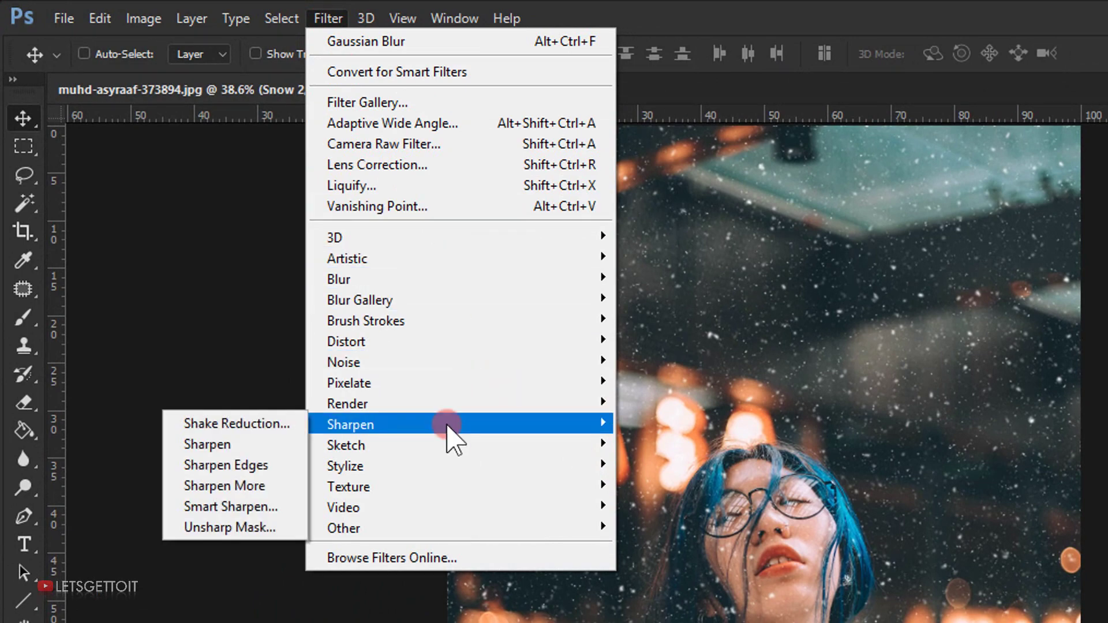
click(242, 528)
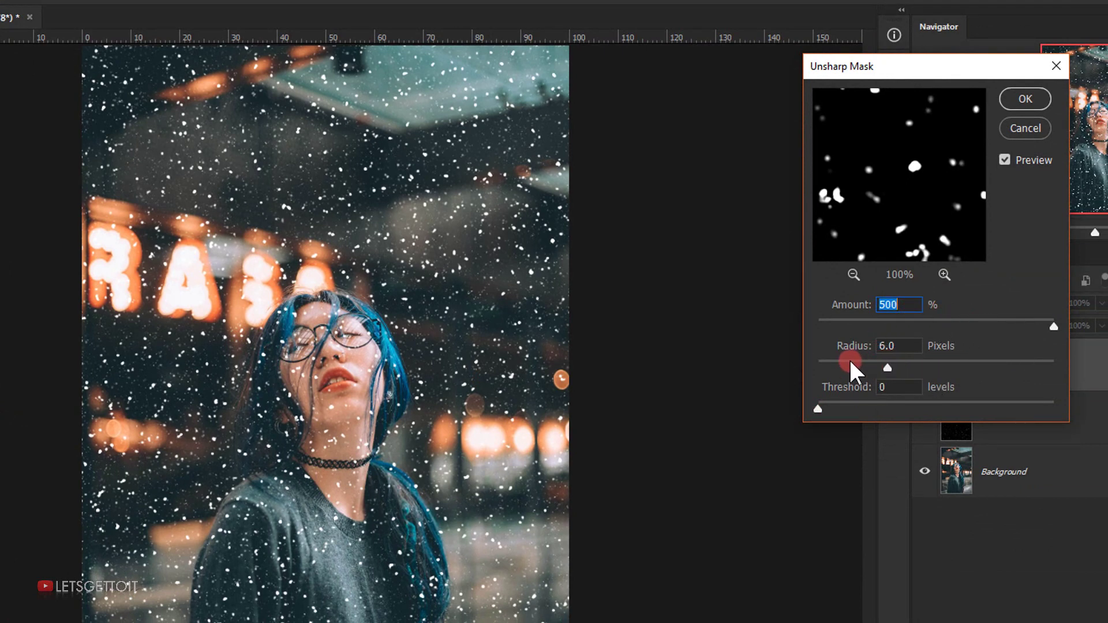
drag(837, 365, 829, 365)
click(922, 342)
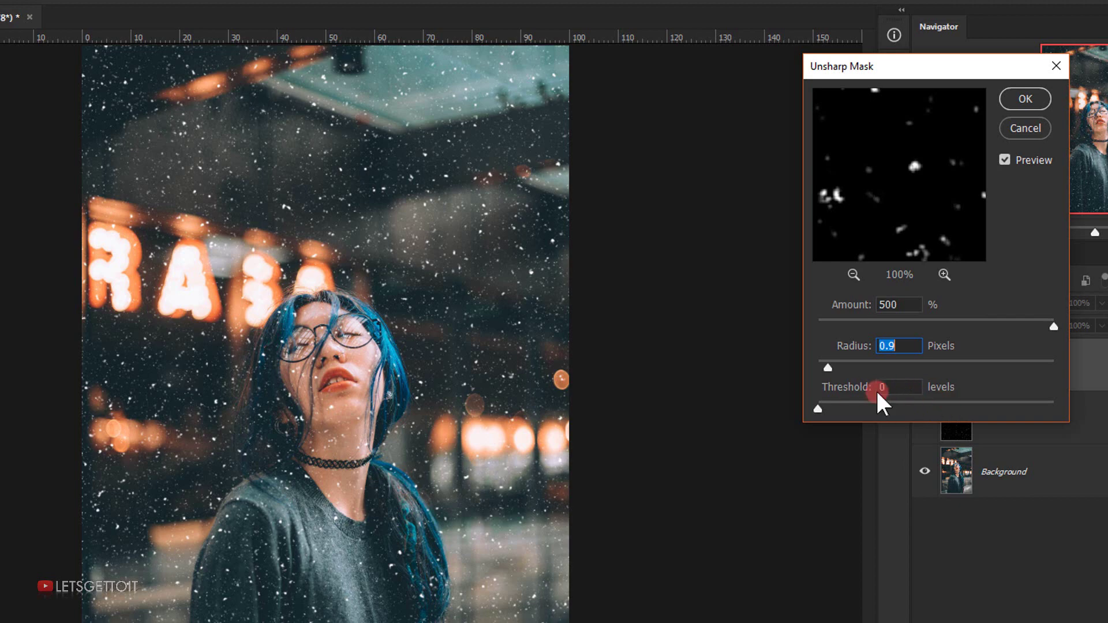
click(1024, 100)
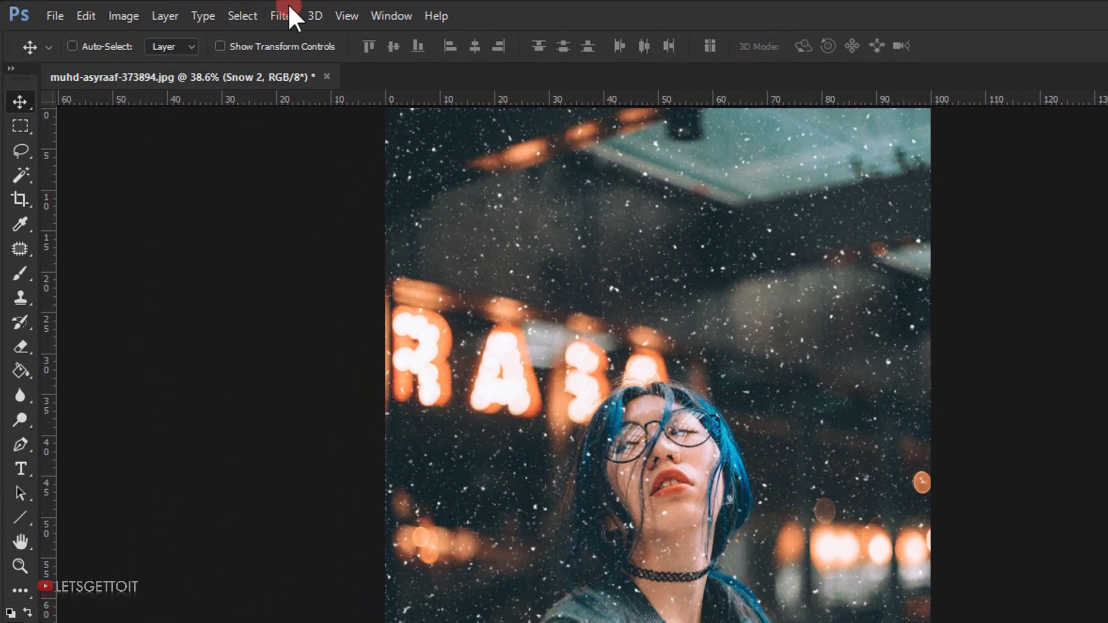
Apply a randomized Triangle Wave to Snow 2 with 20 generators and amplitude 1–3
click(181, 10)
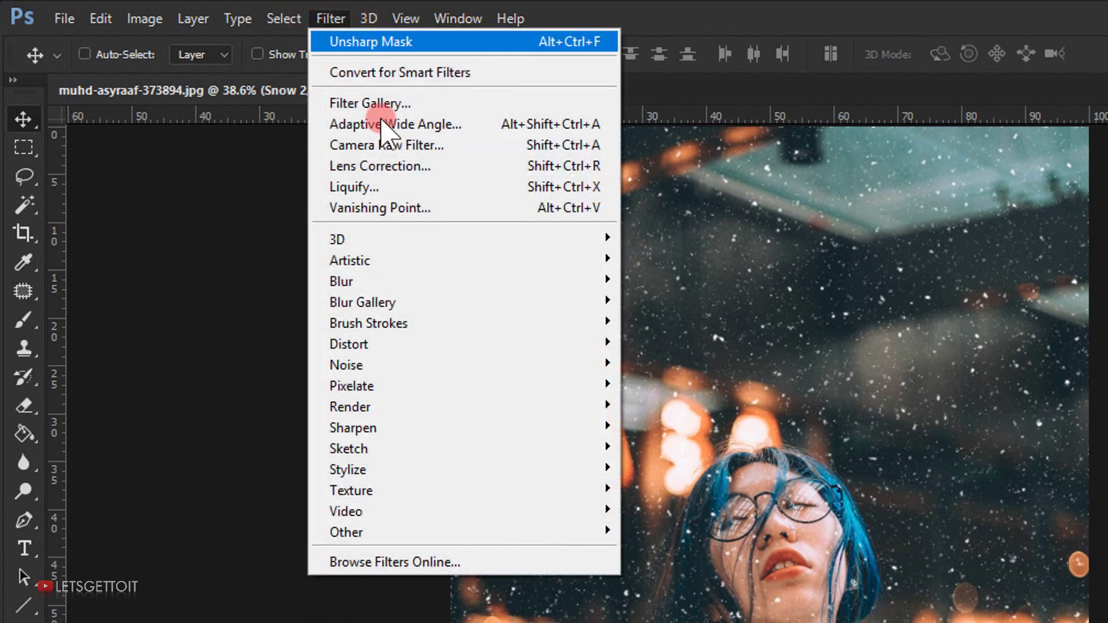
mouse_move(460, 346)
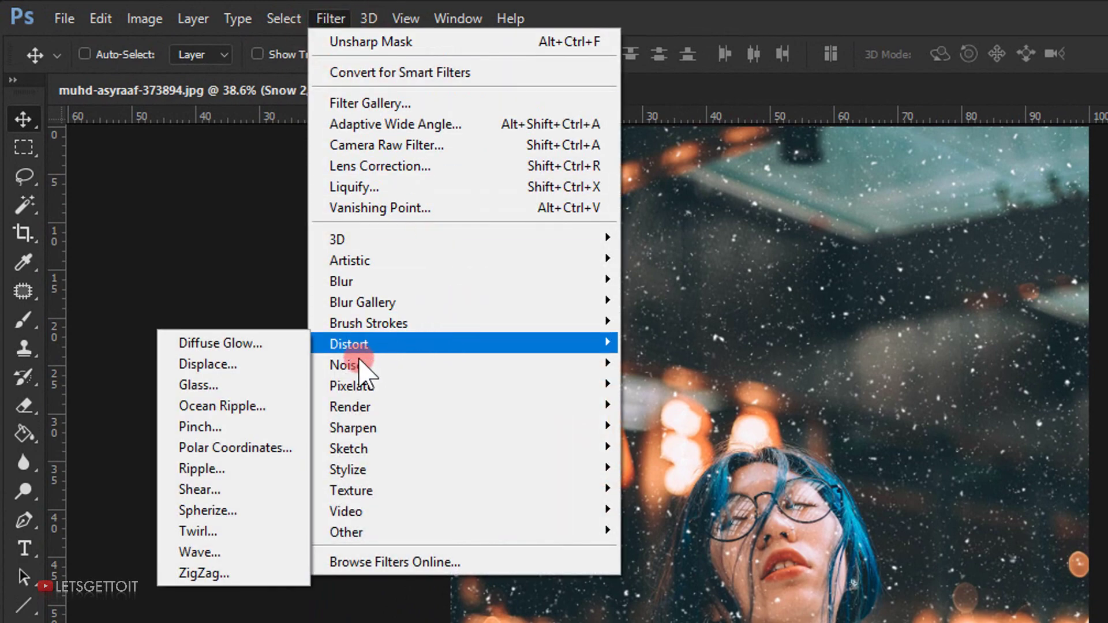
click(218, 554)
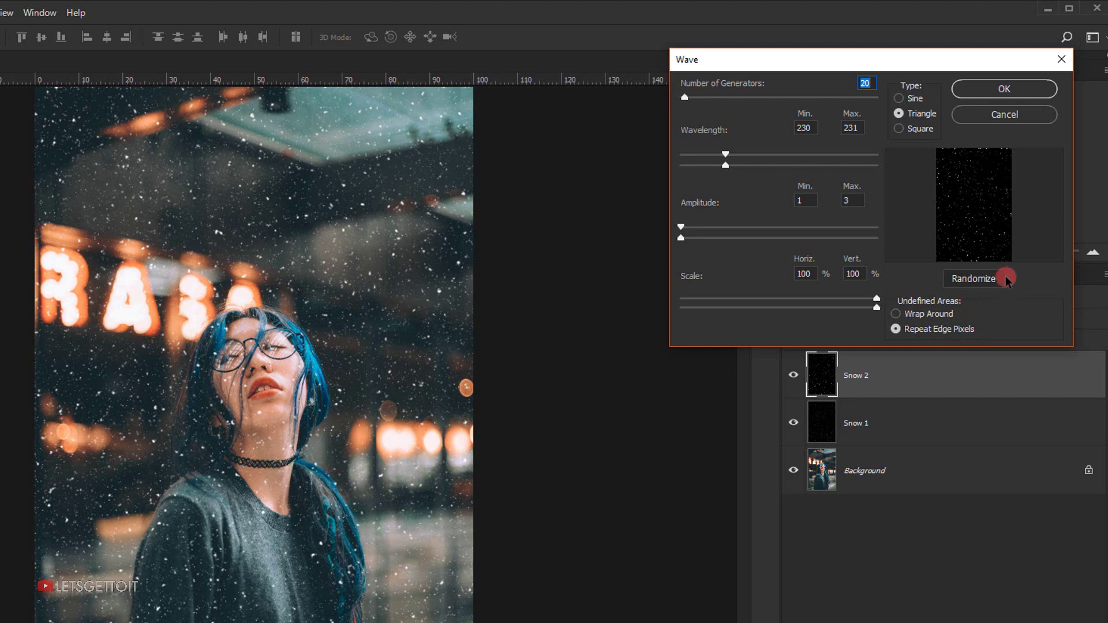
click(977, 283)
click(1006, 89)
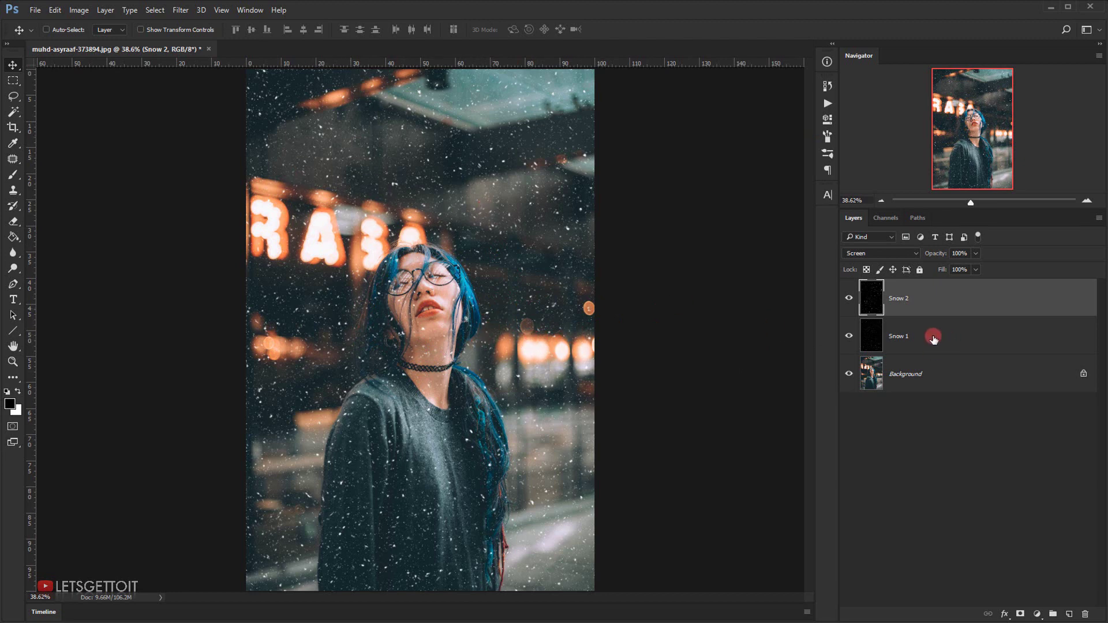
Select the whole canvas and copy Snow 2's flakes into a new Layer 1 via Layer Via Copy
click(848, 299)
click(850, 299)
key(ctrl+a)
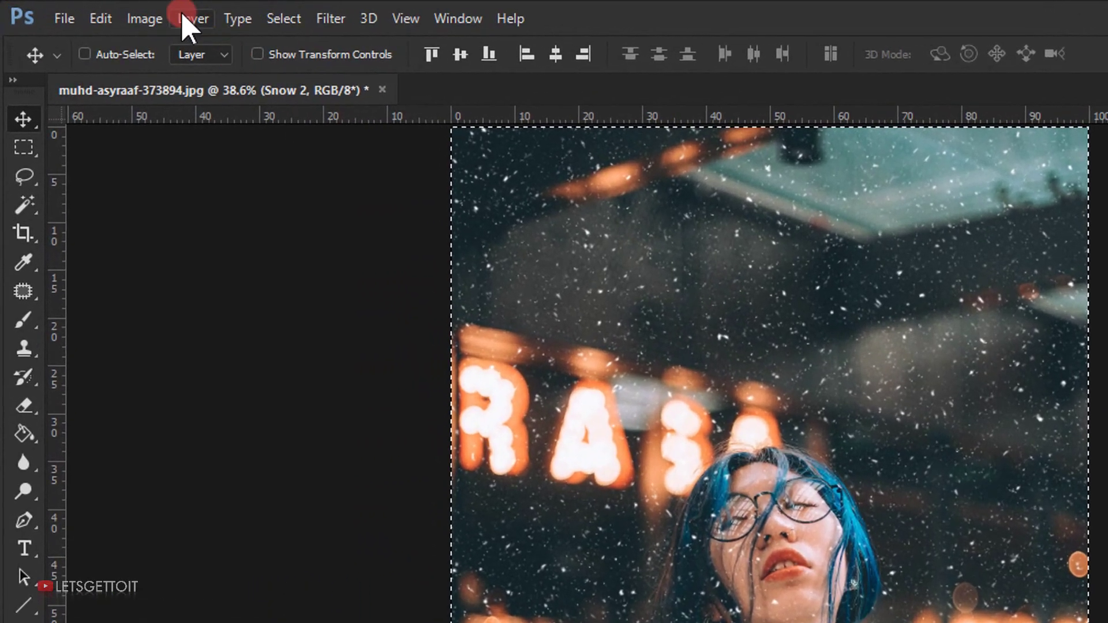
click(105, 10)
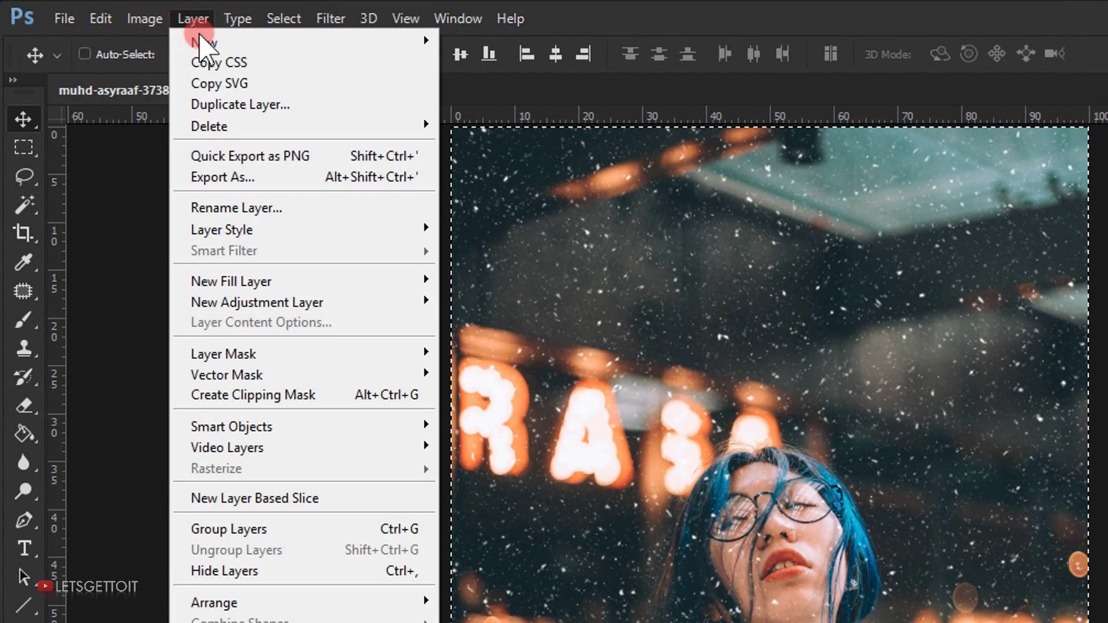
mouse_move(196, 42)
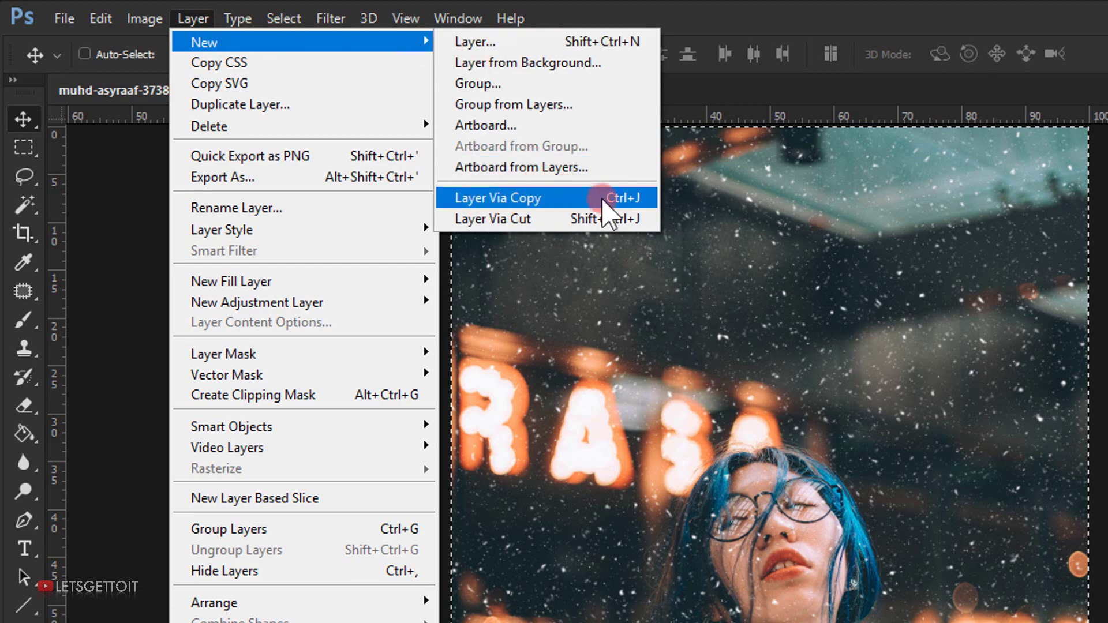
click(511, 198)
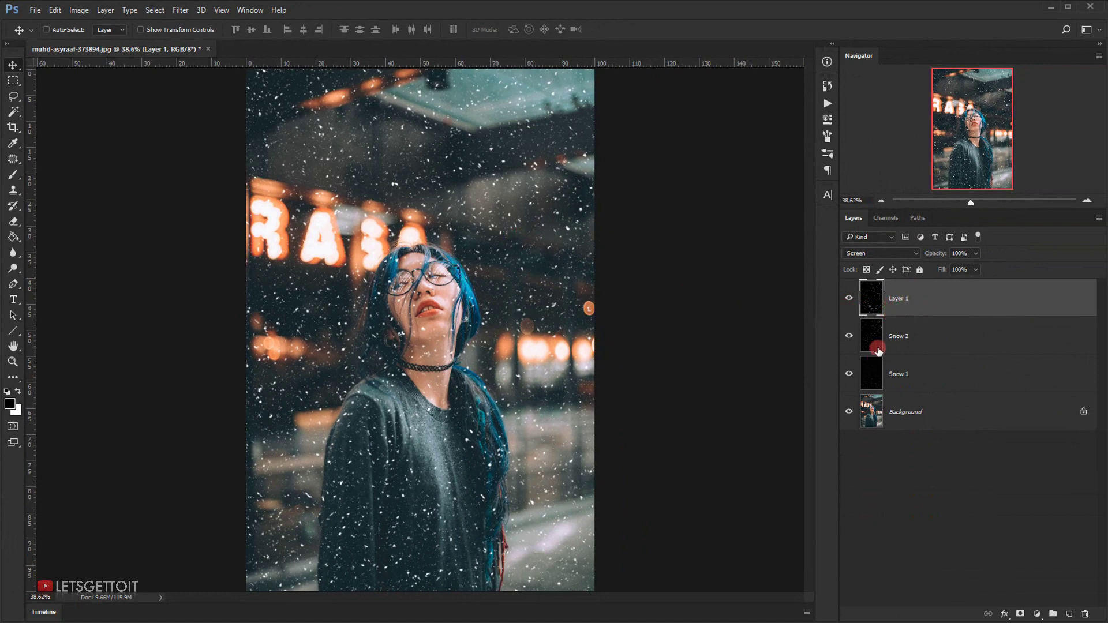
Rename Layer 1 to 'Snow 3'
double_click(899, 299)
text(Snow 3)
key(Return)
Scale Snow 3 to 300% width and 300% height and commit the transform
key(ctrl+t)
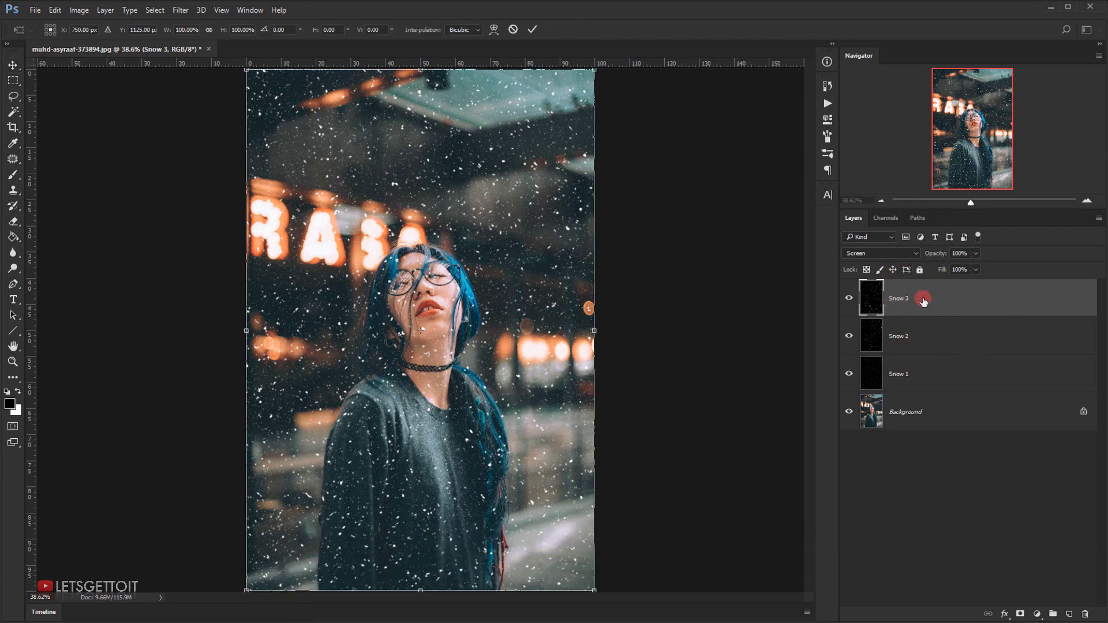
click(187, 29)
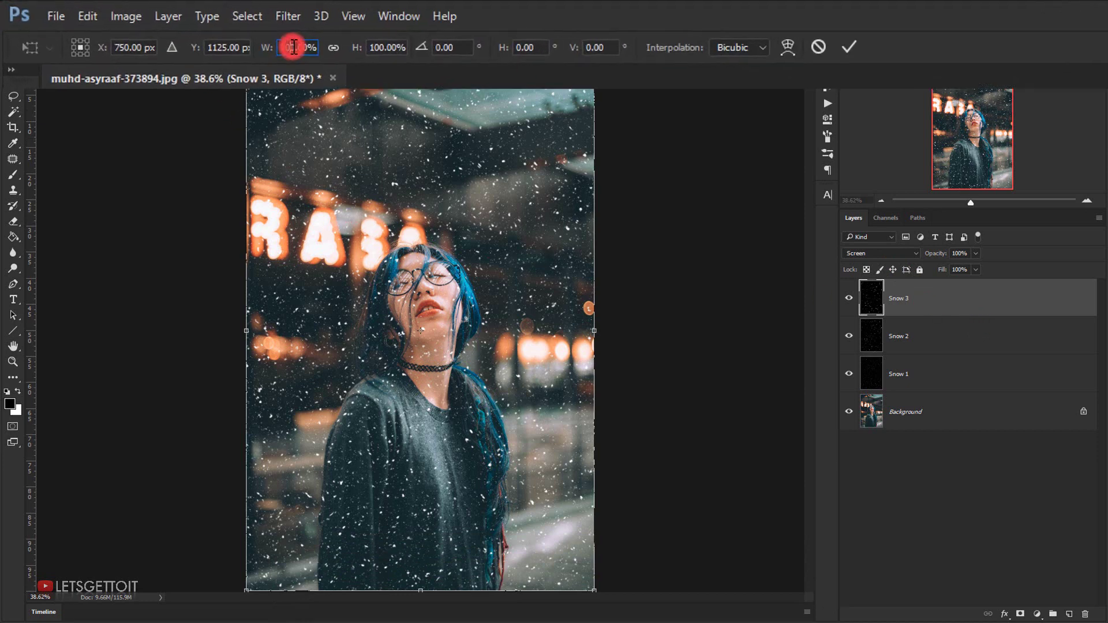
text(300)
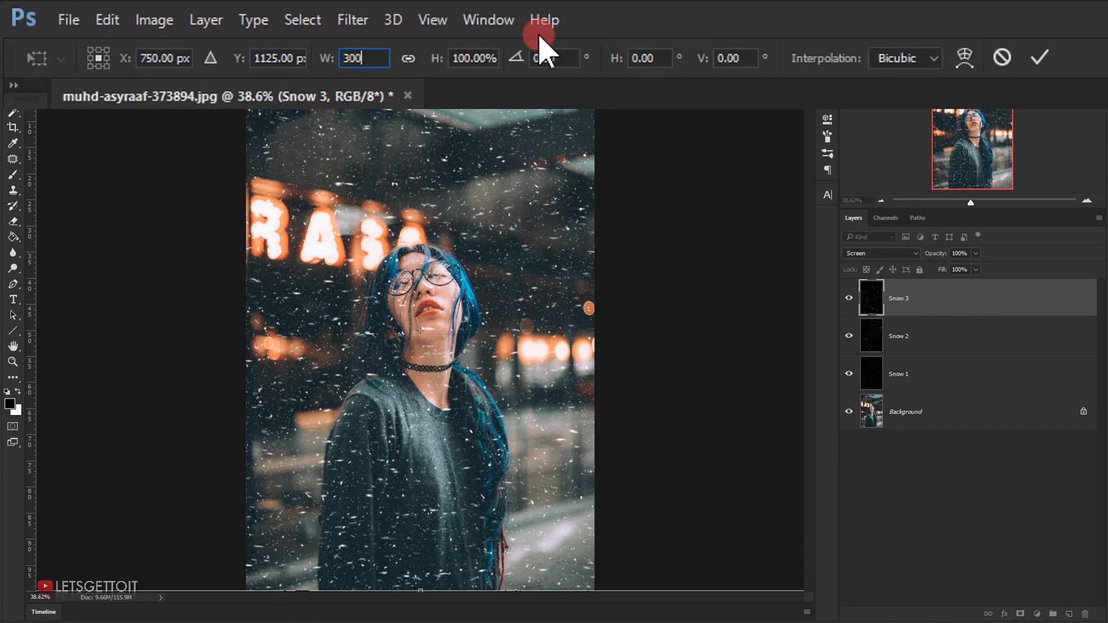
click(473, 59)
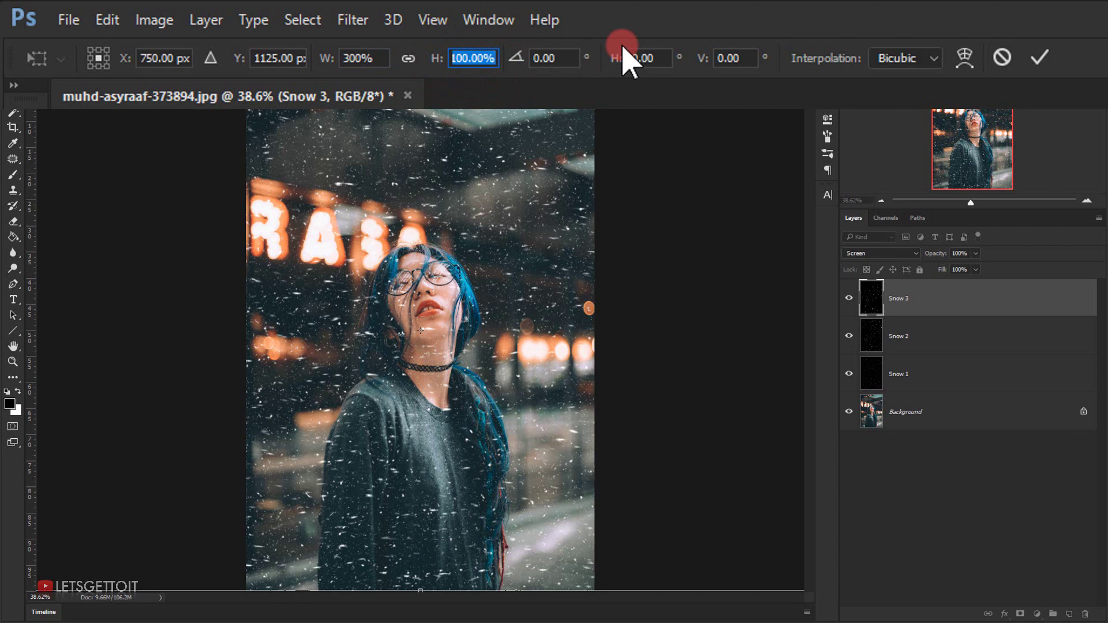
text(300)
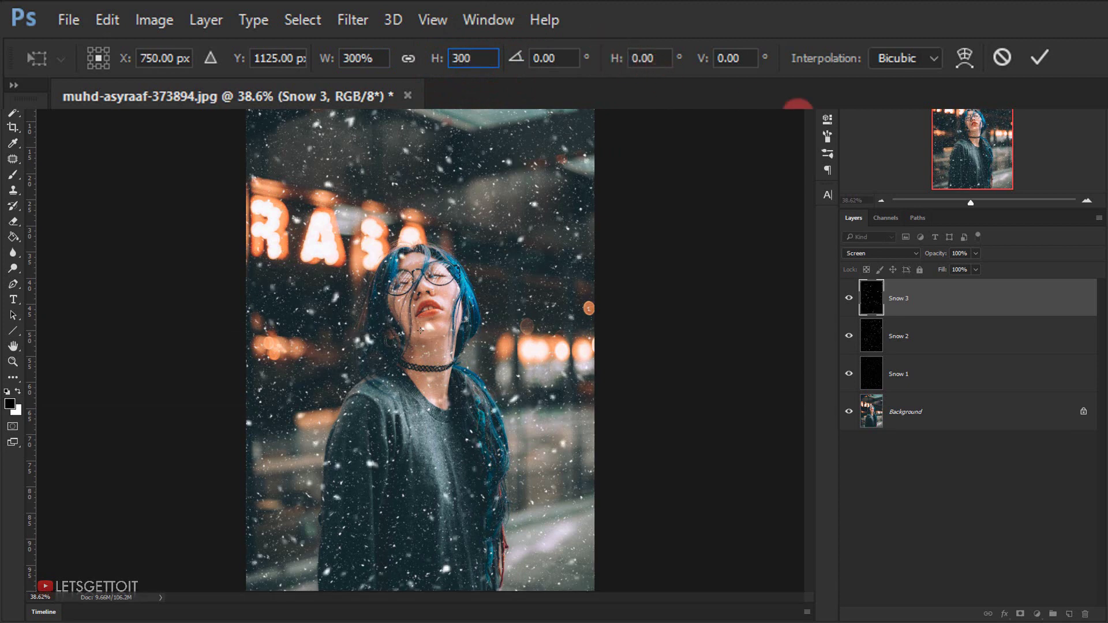
click(1039, 58)
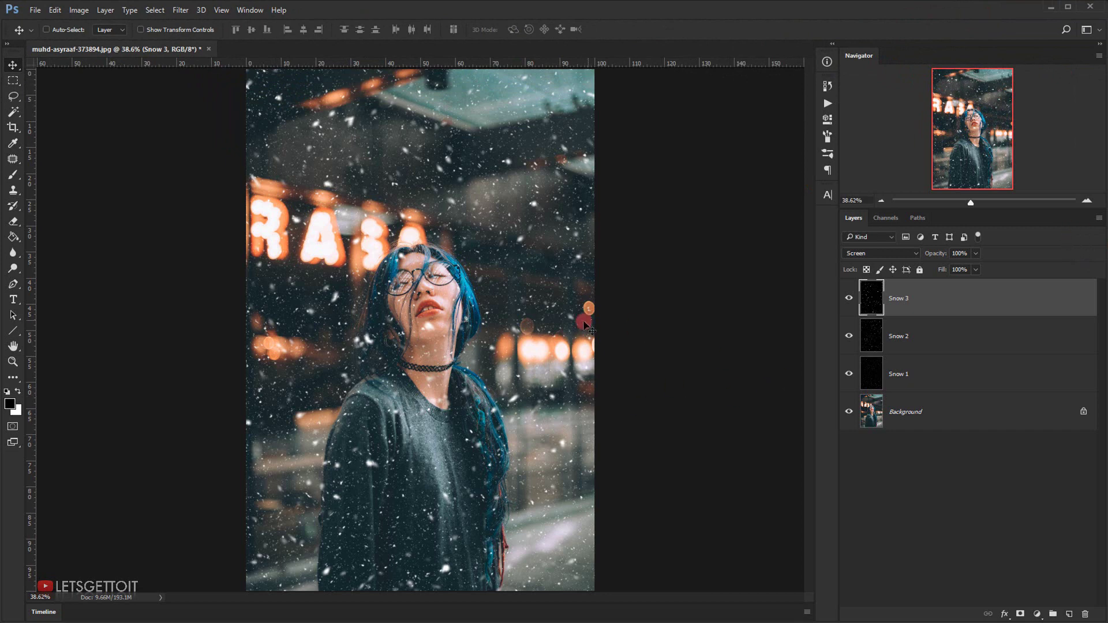
Duplicate Snow 3 and name the copy 'Snow 4'
click(410, 256)
key(ctrl+j)
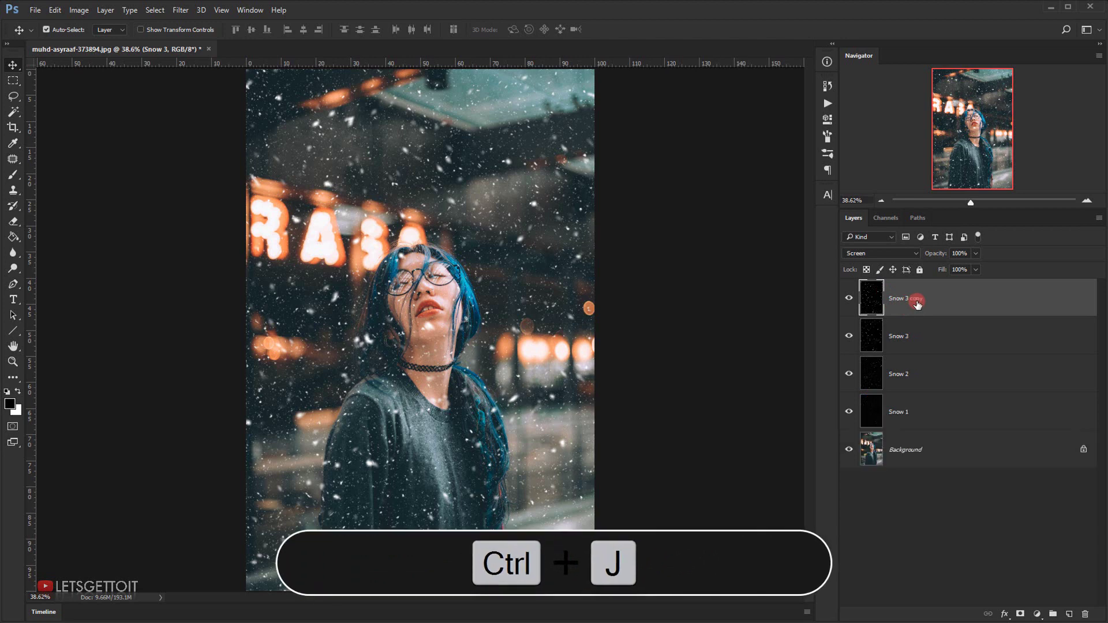
double_click(902, 298)
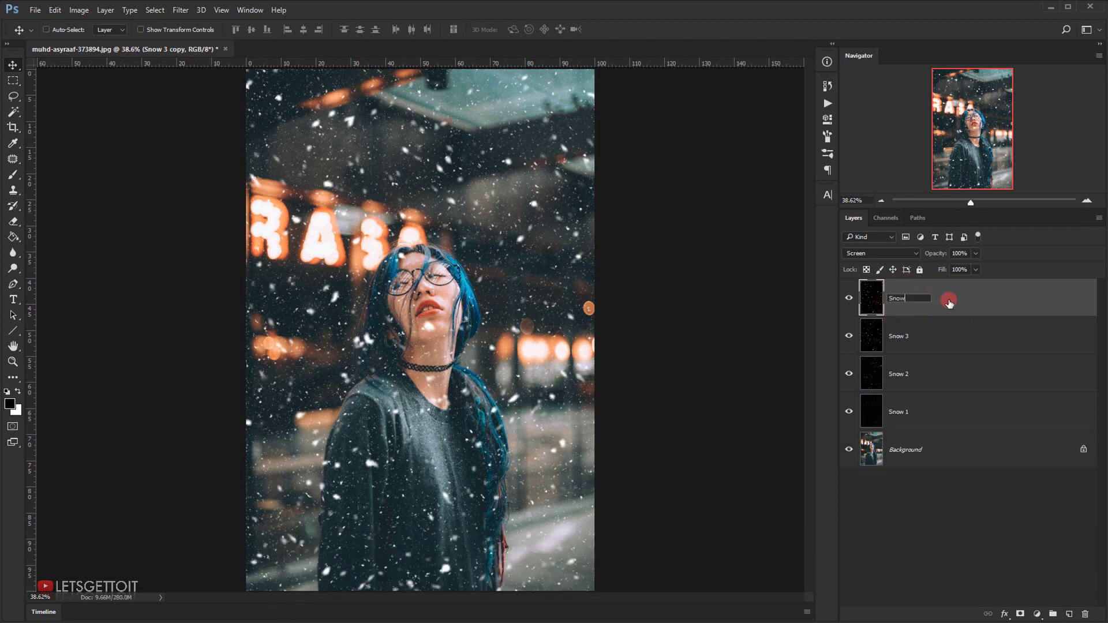
key(Return)
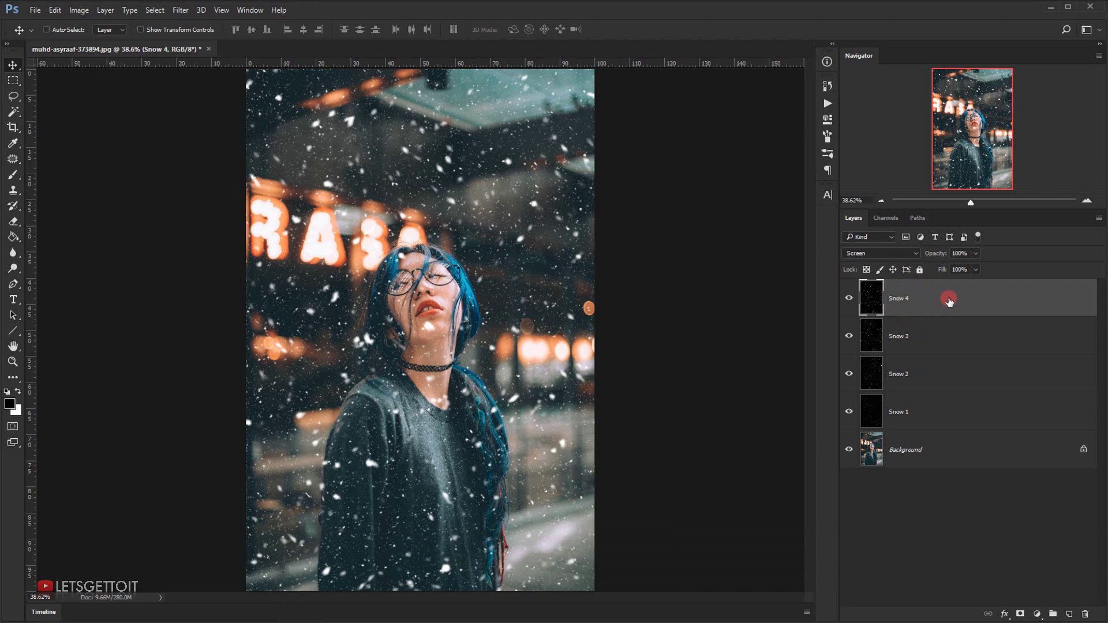
Transform Snow 4 to -200% width and -200% height, flipping and enlarging its flakes
key(ctrl+t)
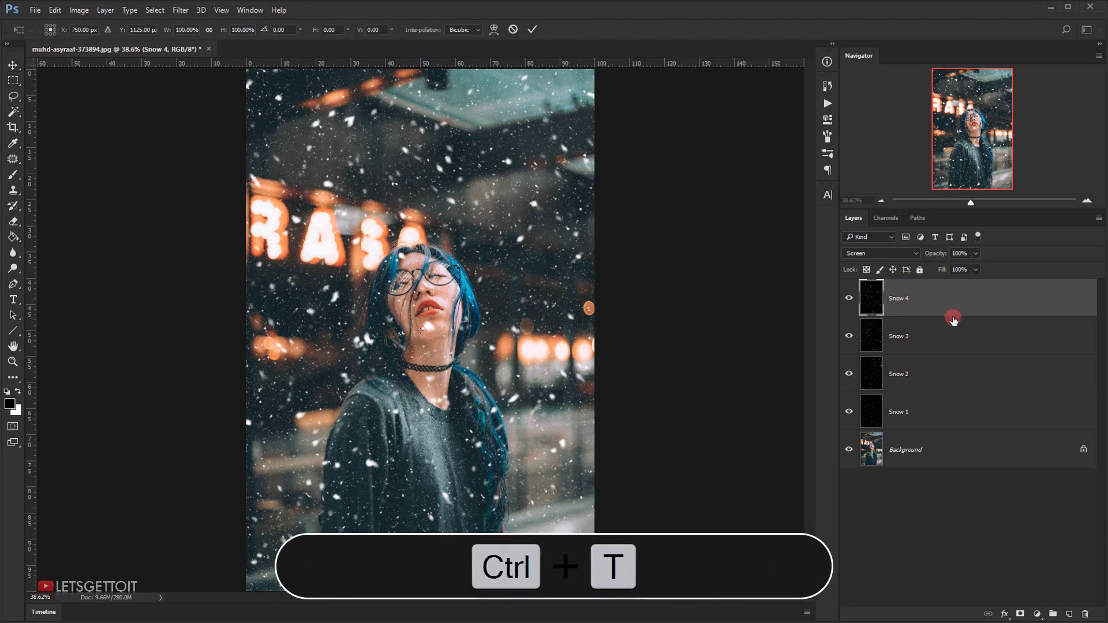
click(186, 29)
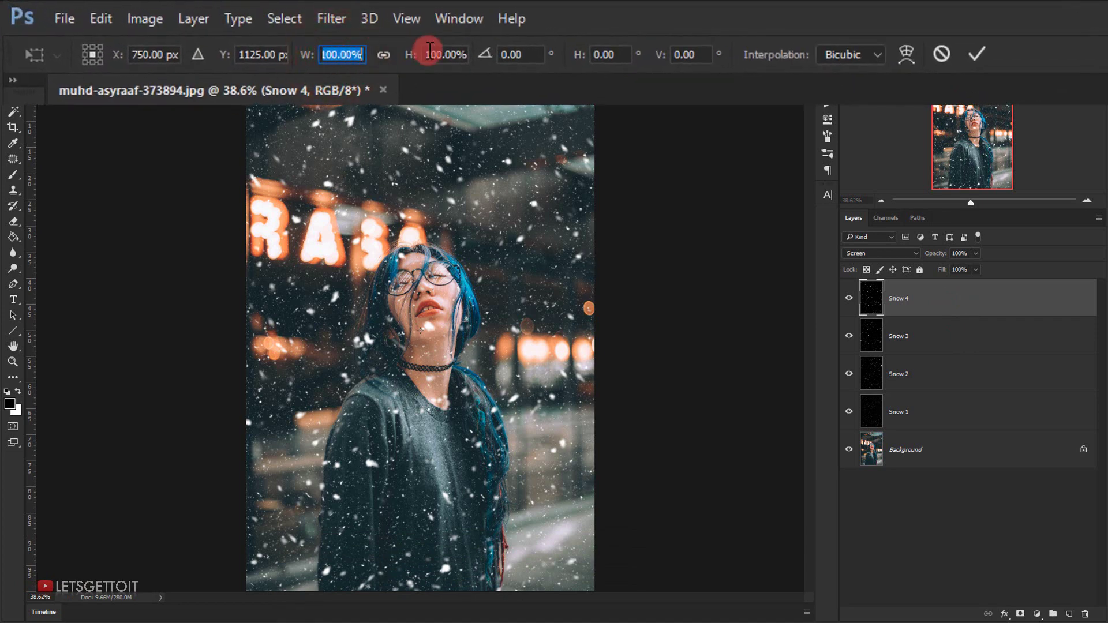
text(-200)
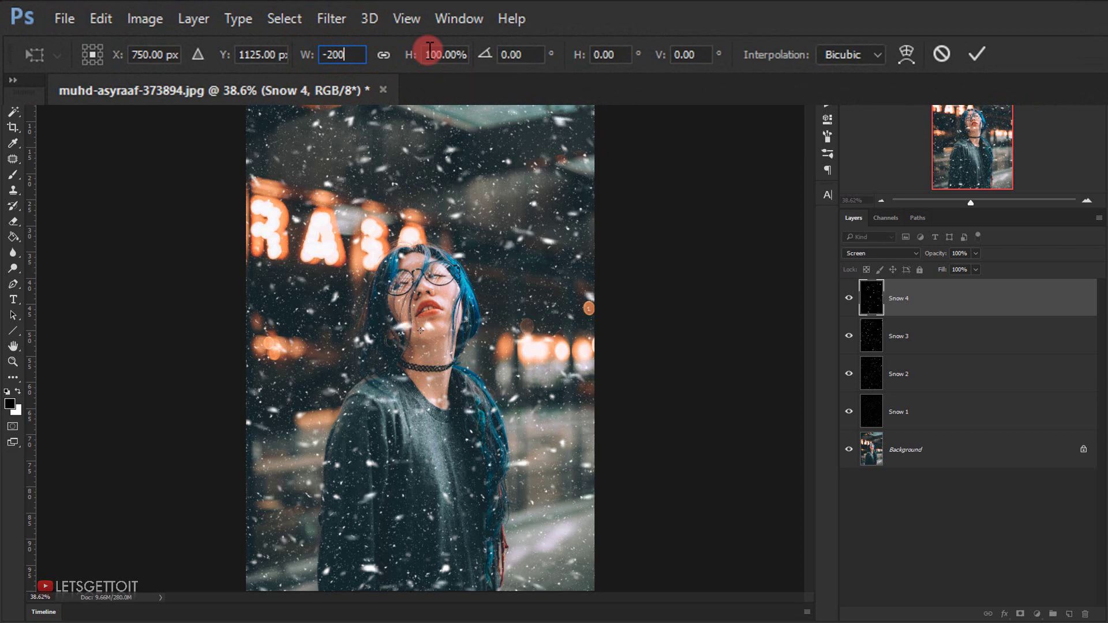
click(449, 58)
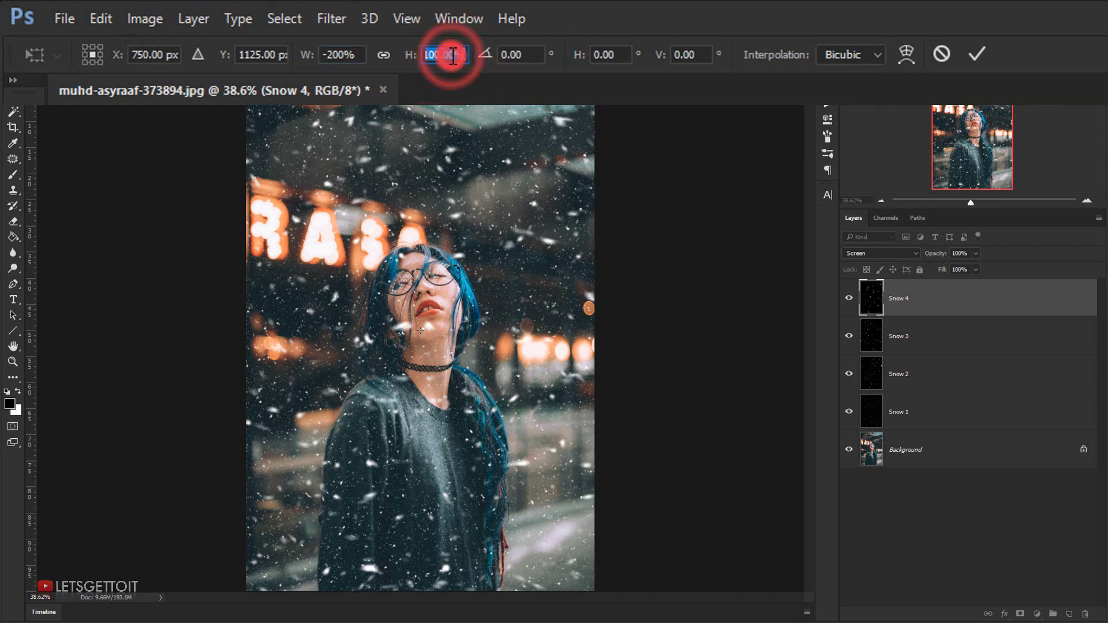
text(-200)
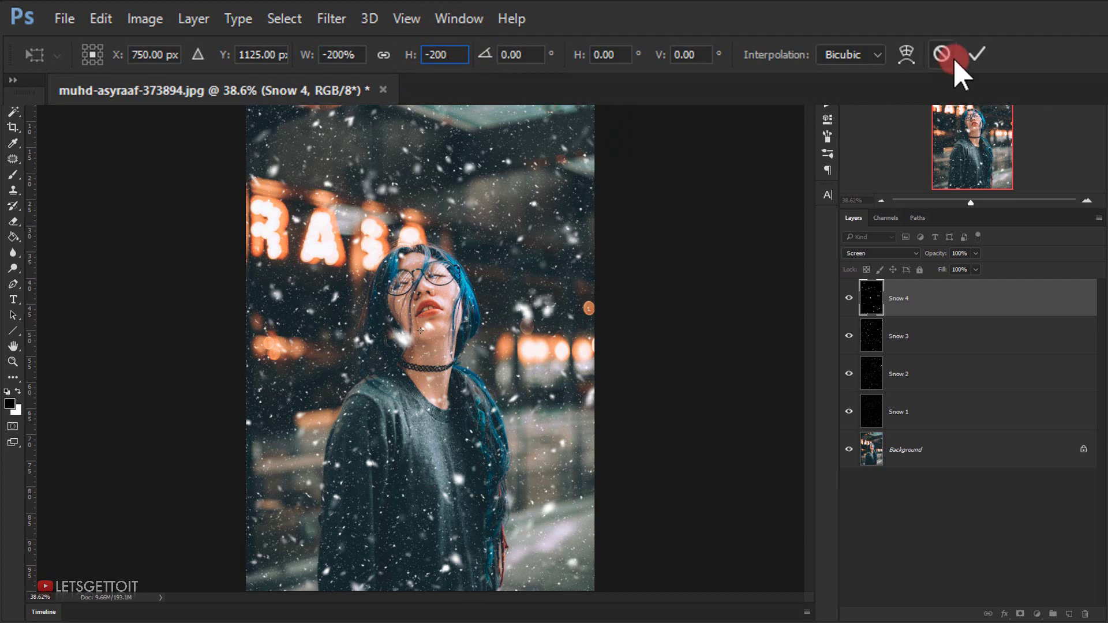
click(977, 56)
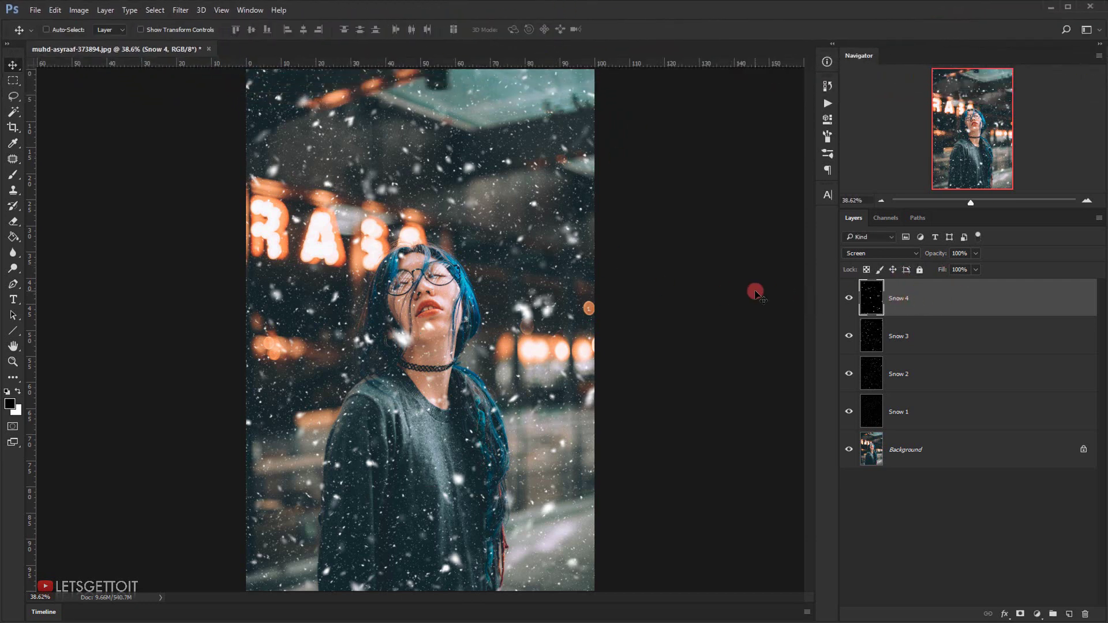
Select the whole canvas and copy Snow 4 into a new Layer 1 via Layer Via Copy
click(849, 299)
click(849, 298)
key(ctrl+a)
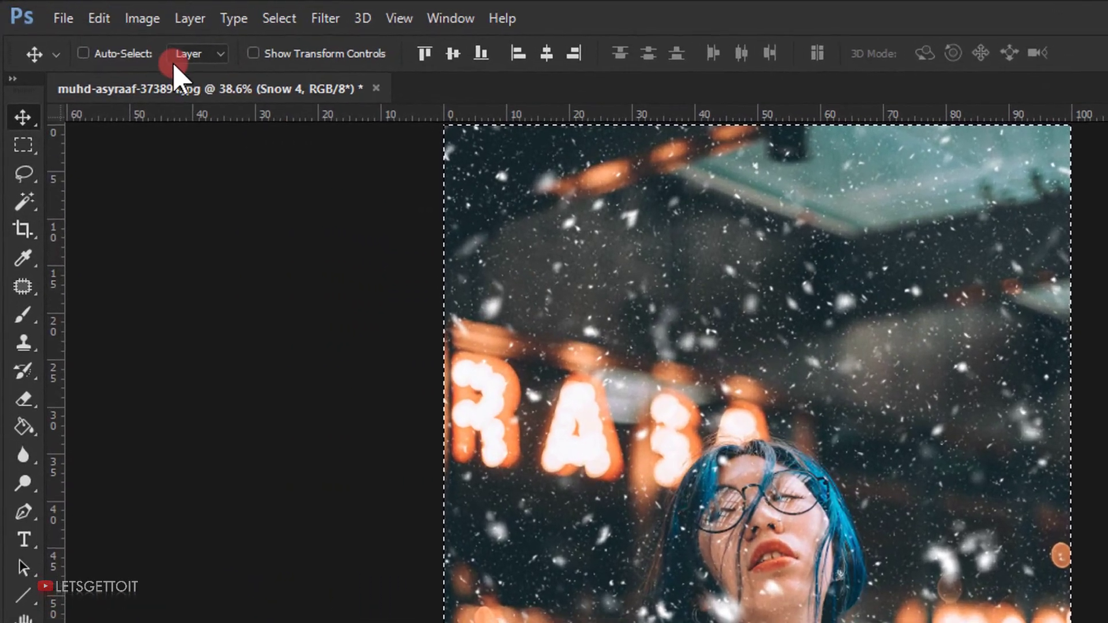
click(195, 18)
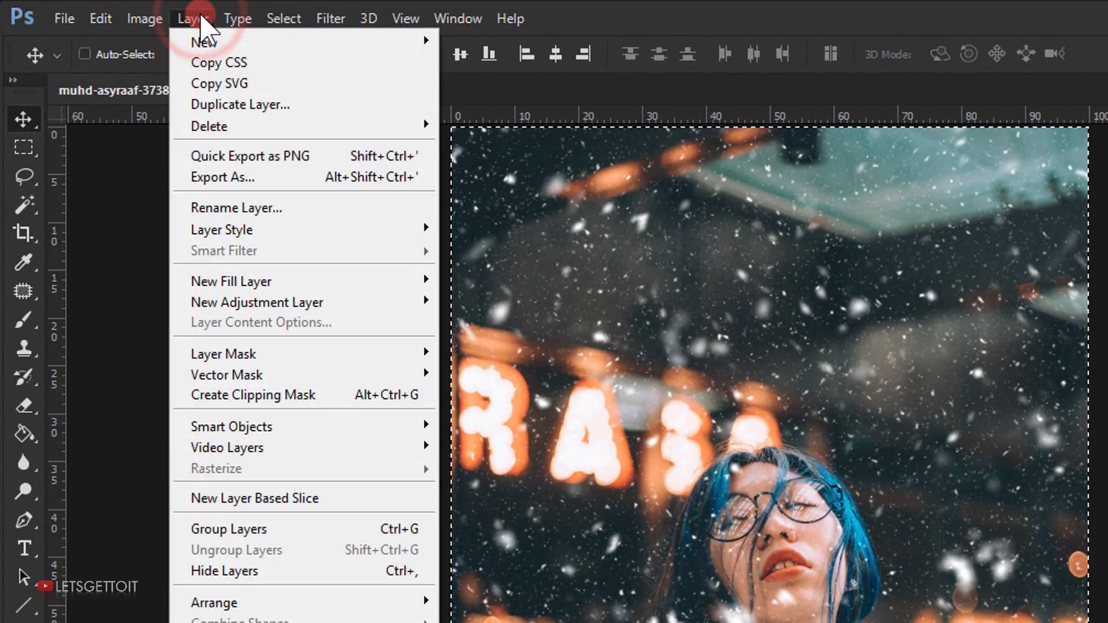
mouse_move(205, 40)
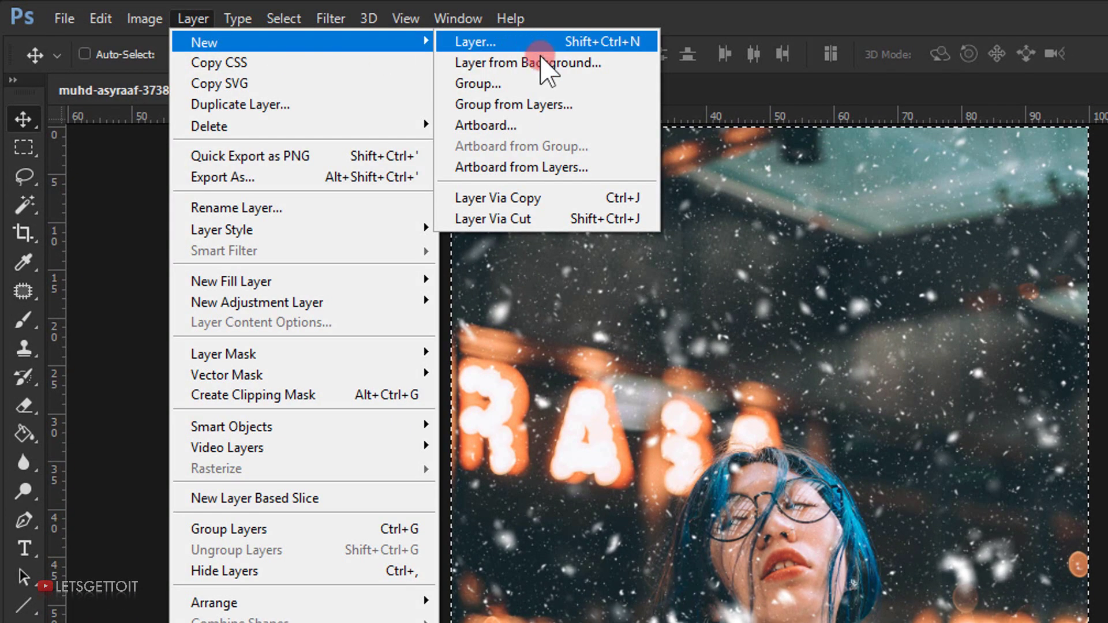
click(489, 202)
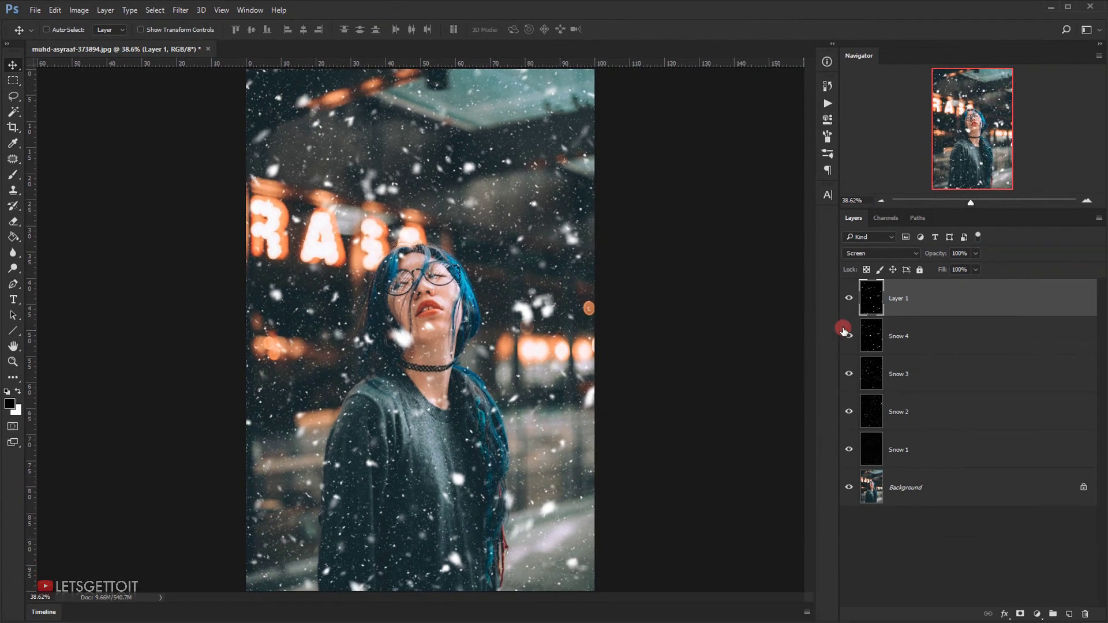
click(938, 349)
Rename Layer 1 to 'Snow 5' and hide it
double_click(902, 299)
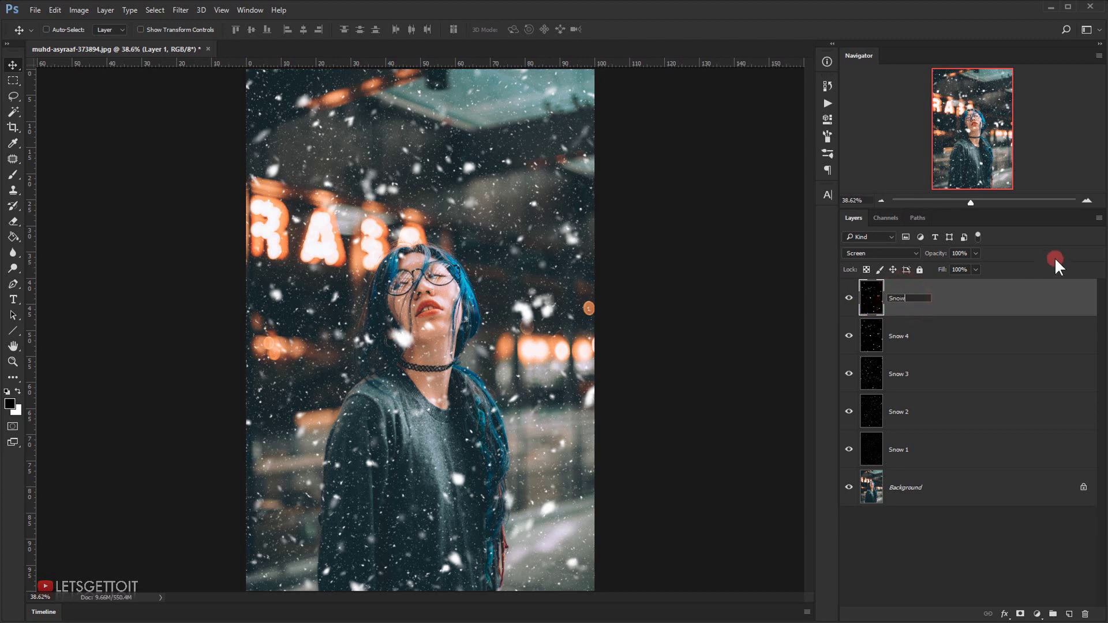
text(Snow 5)
key(Return)
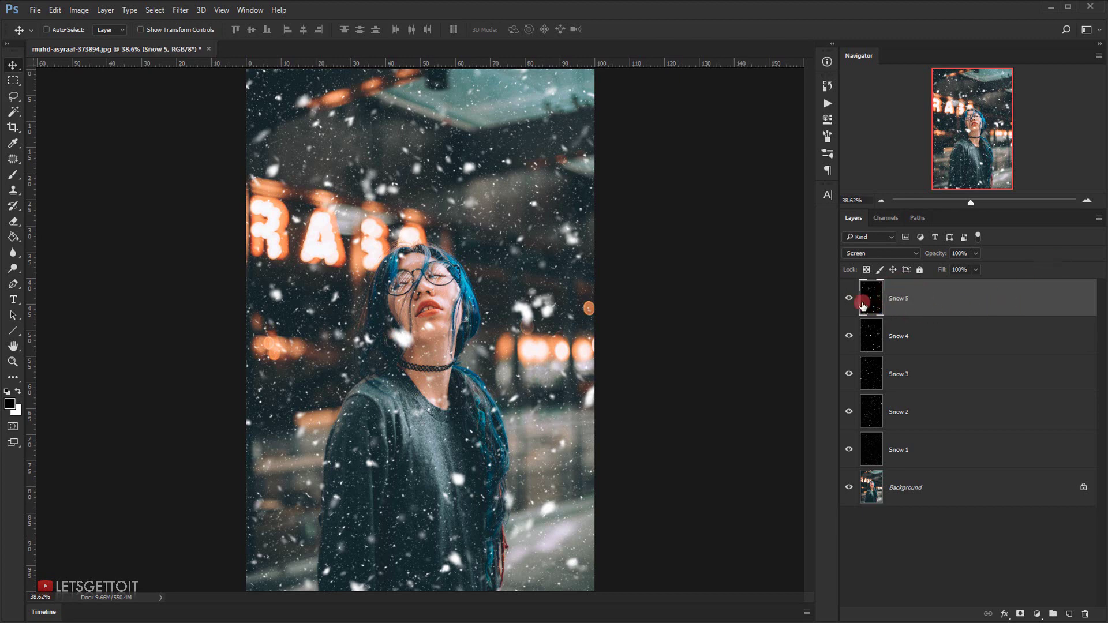
click(850, 300)
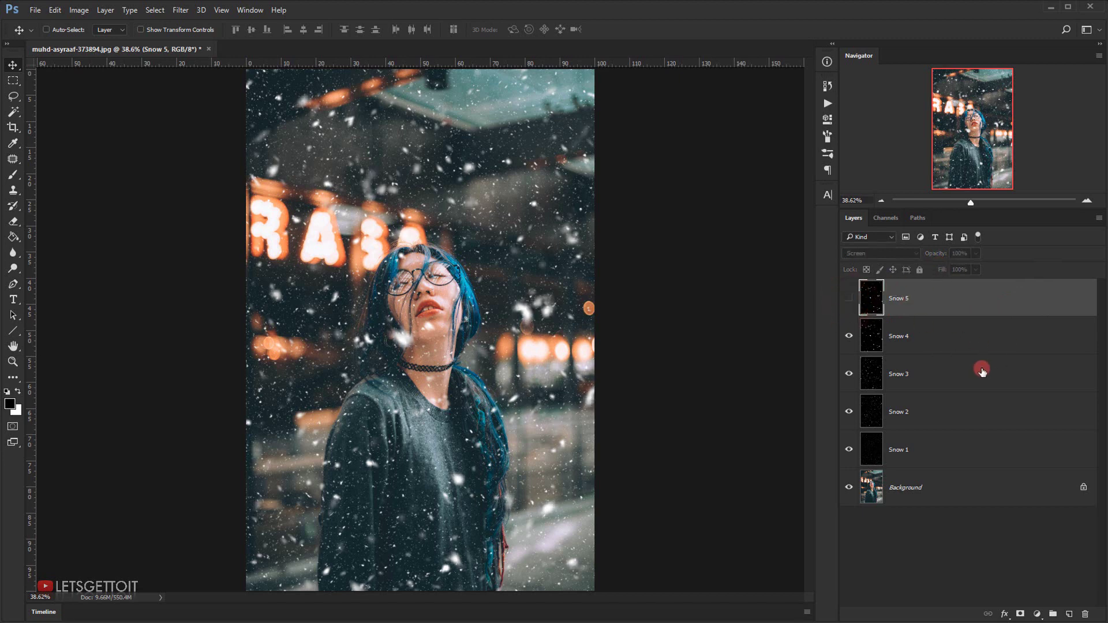
Open Lens Blur on Snow 4 with the depth map source set to None
click(916, 339)
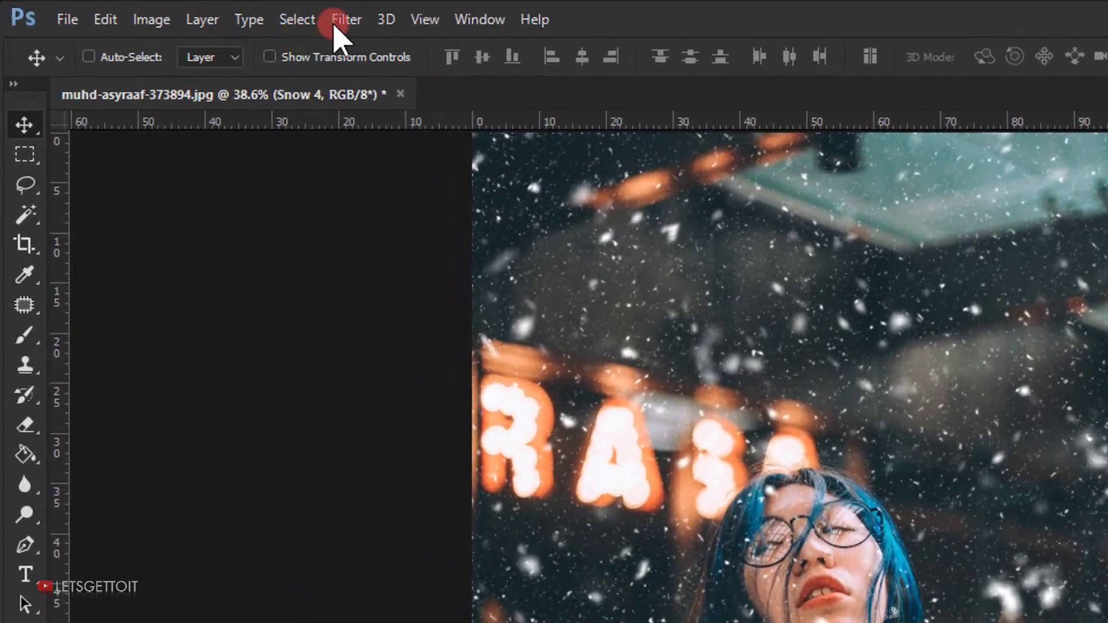
click(182, 9)
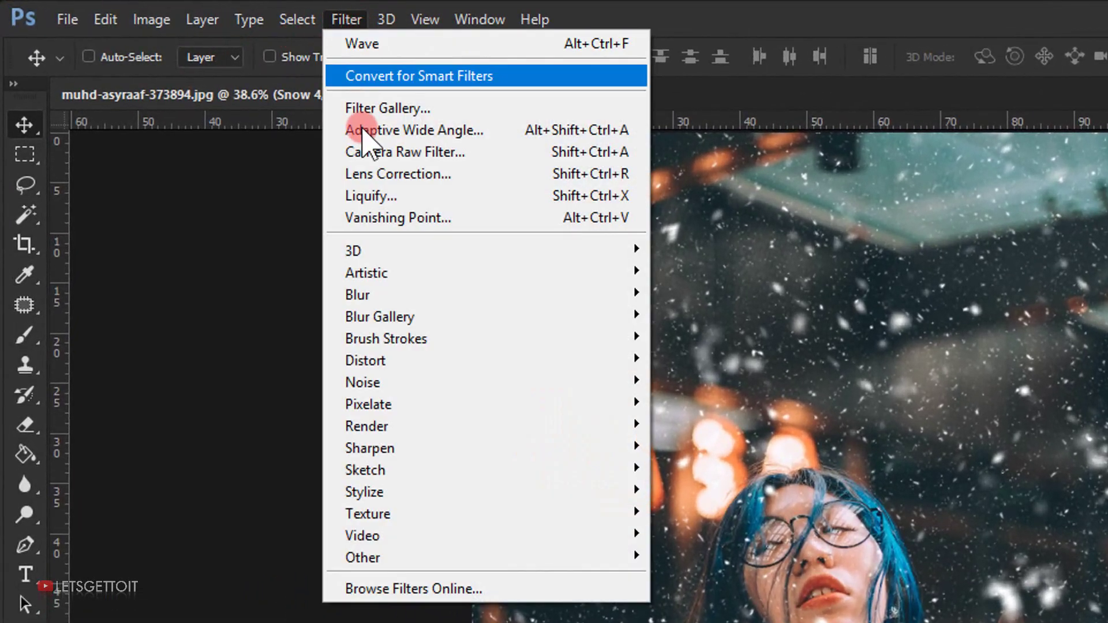
mouse_move(398, 296)
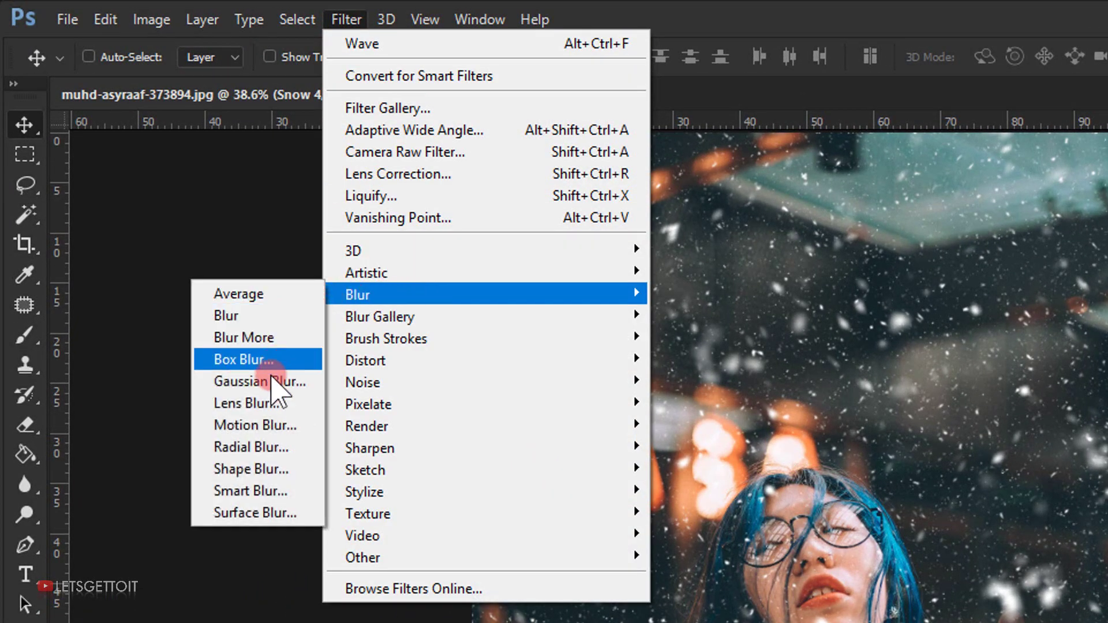
click(260, 404)
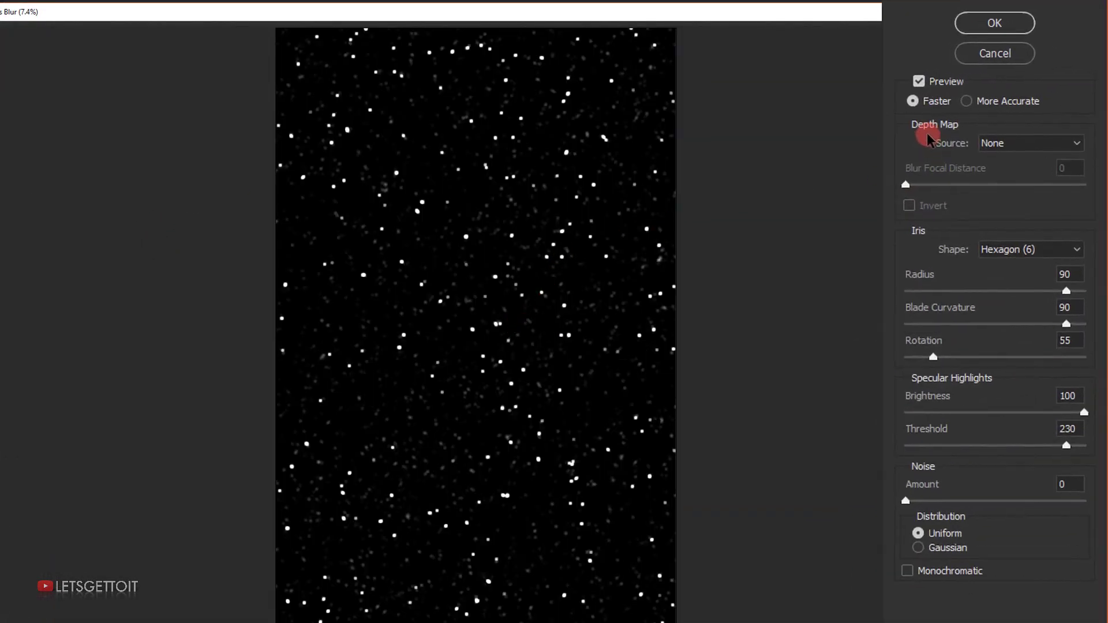
click(1010, 145)
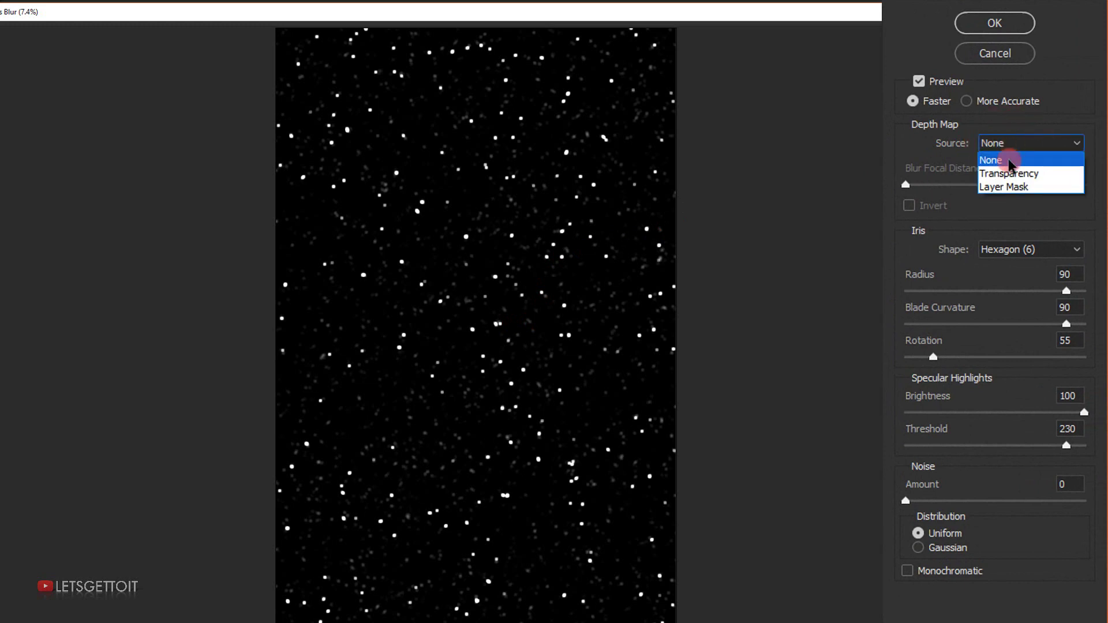
click(1007, 158)
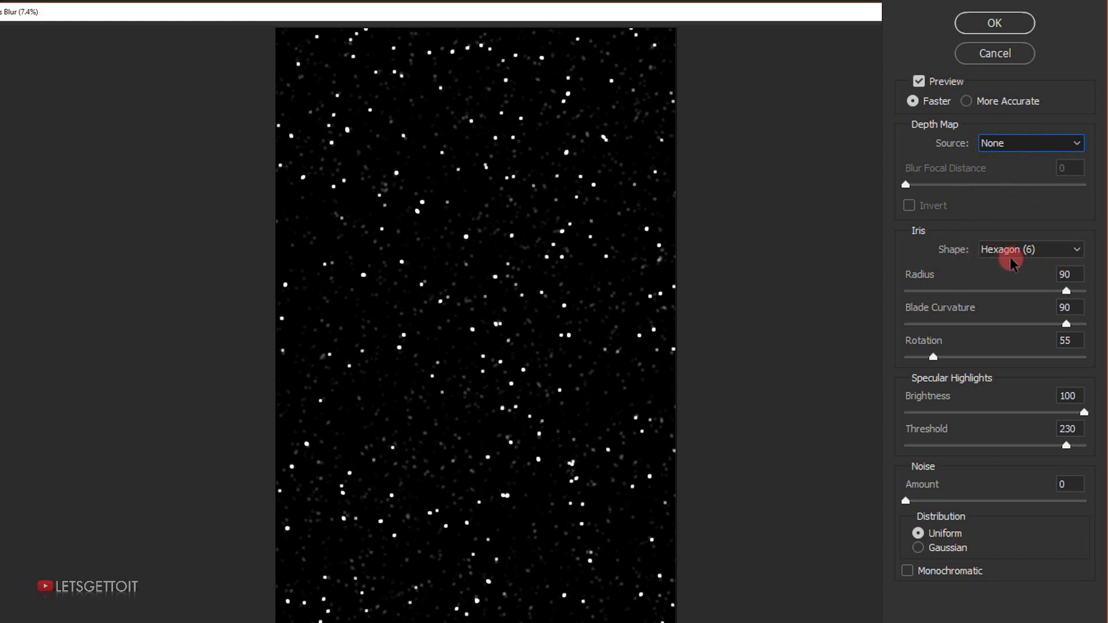
Set Lens Blur to Radius 30, Blade Curvature 100, Rotation 150, Brightness 5, Threshold 255
click(1073, 272)
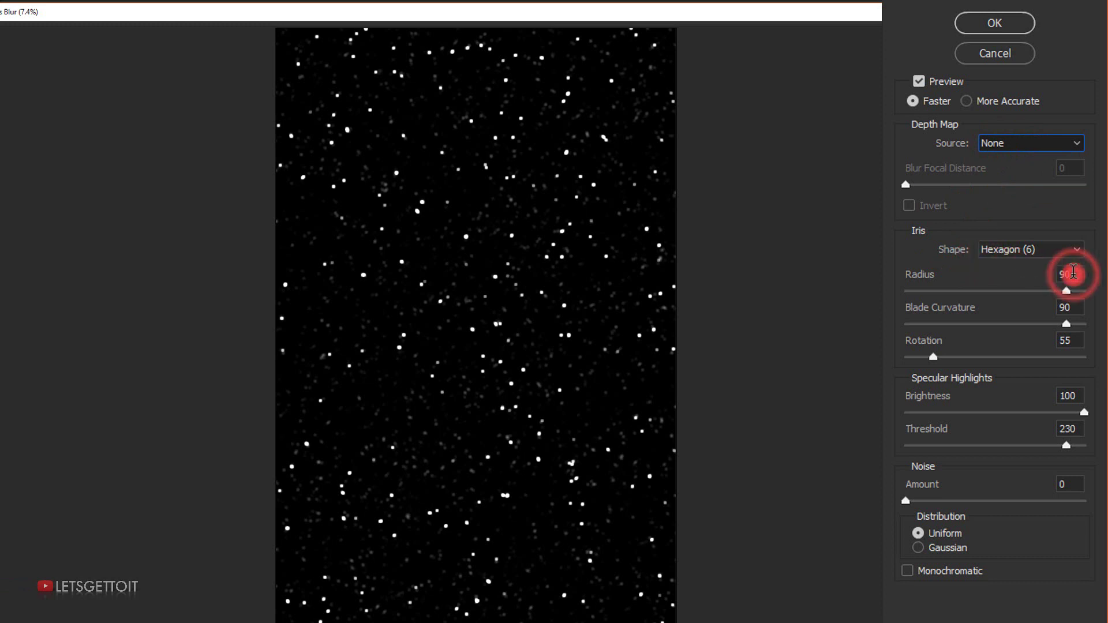
double_click(1072, 272)
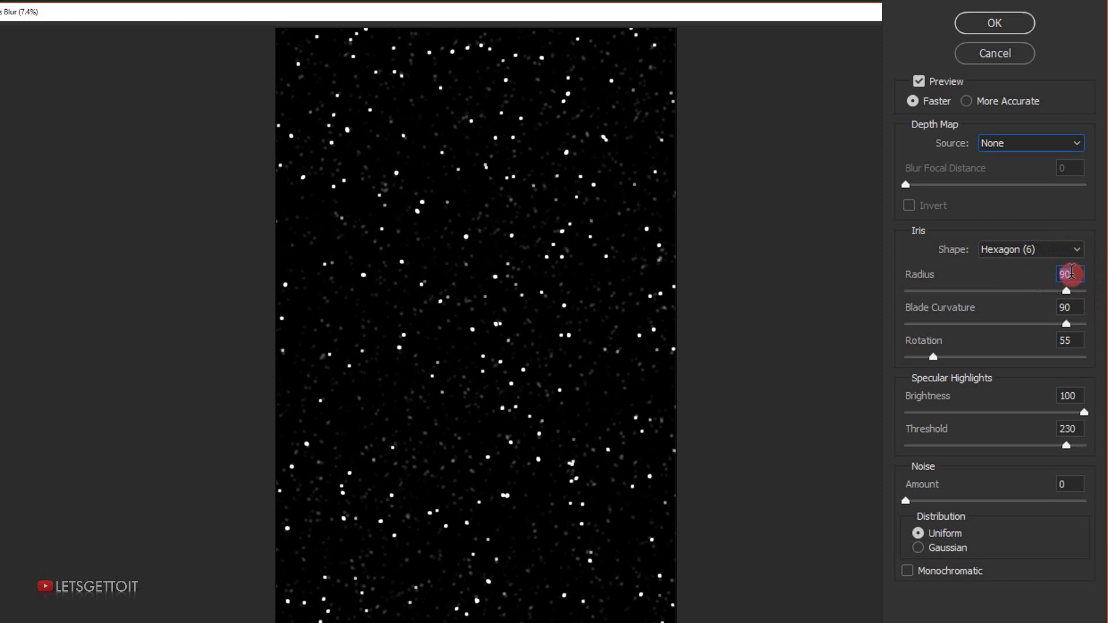
text(30)
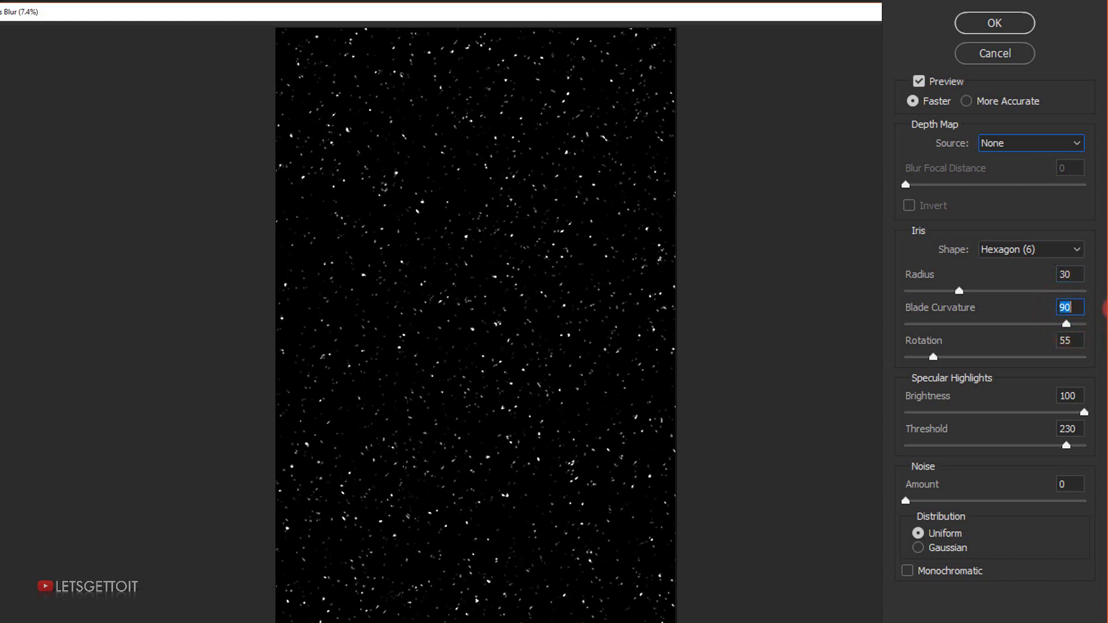
text(100)
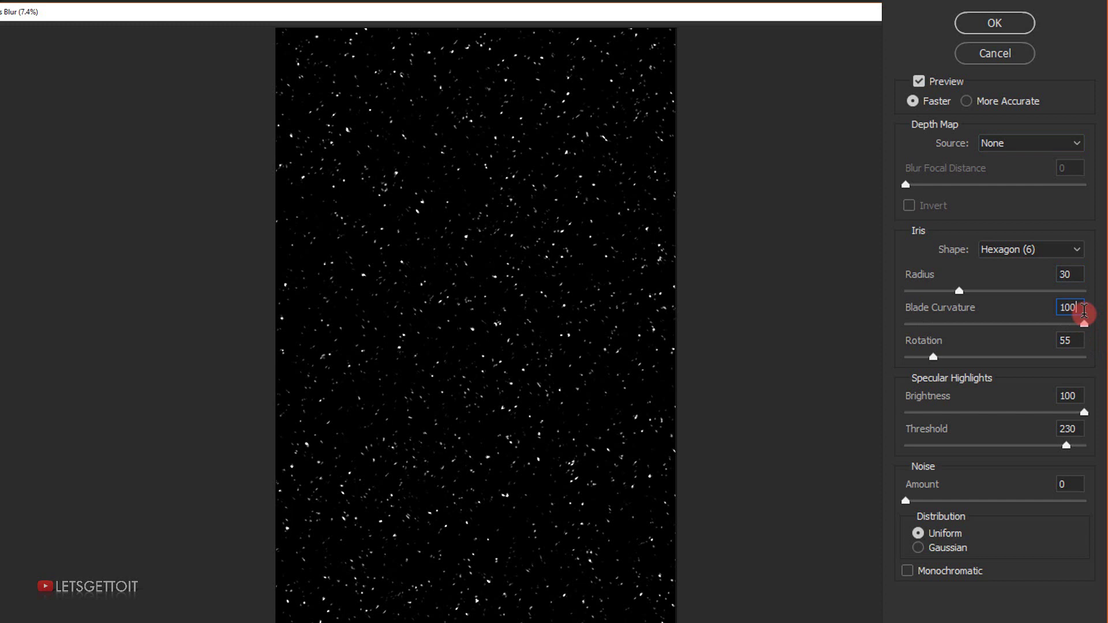
click(1077, 342)
text(335)
double_click(1077, 342)
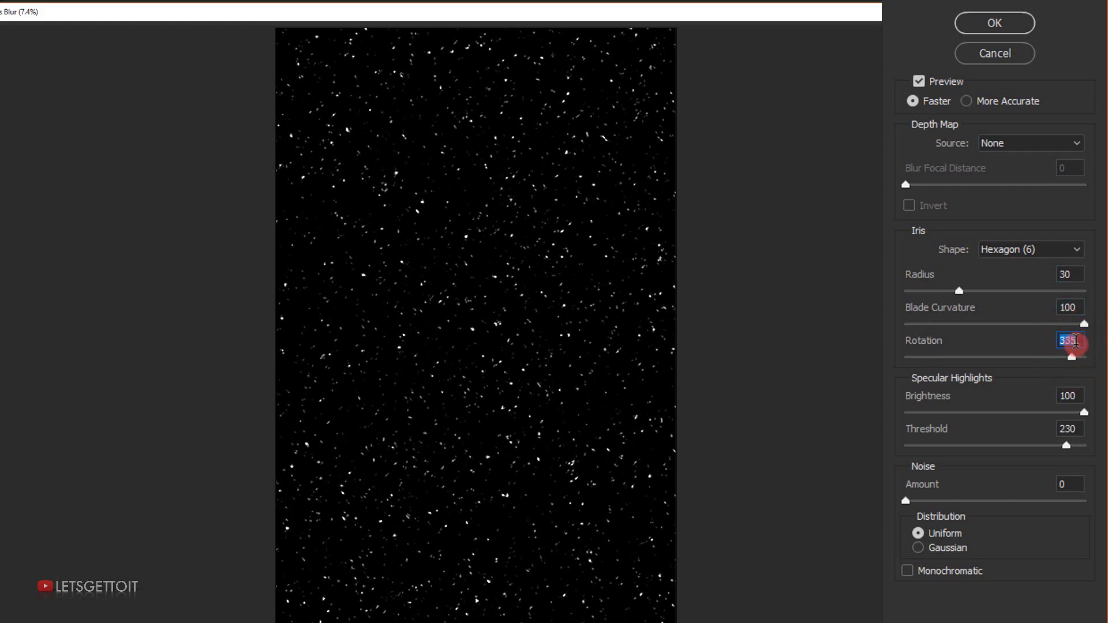
text(150)
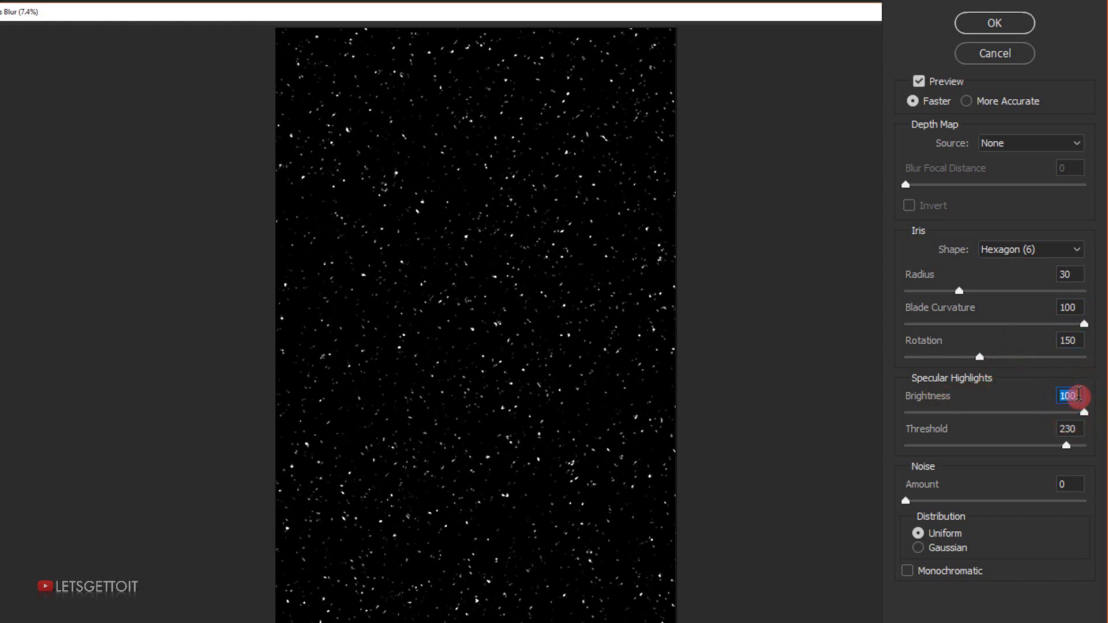
text(5)
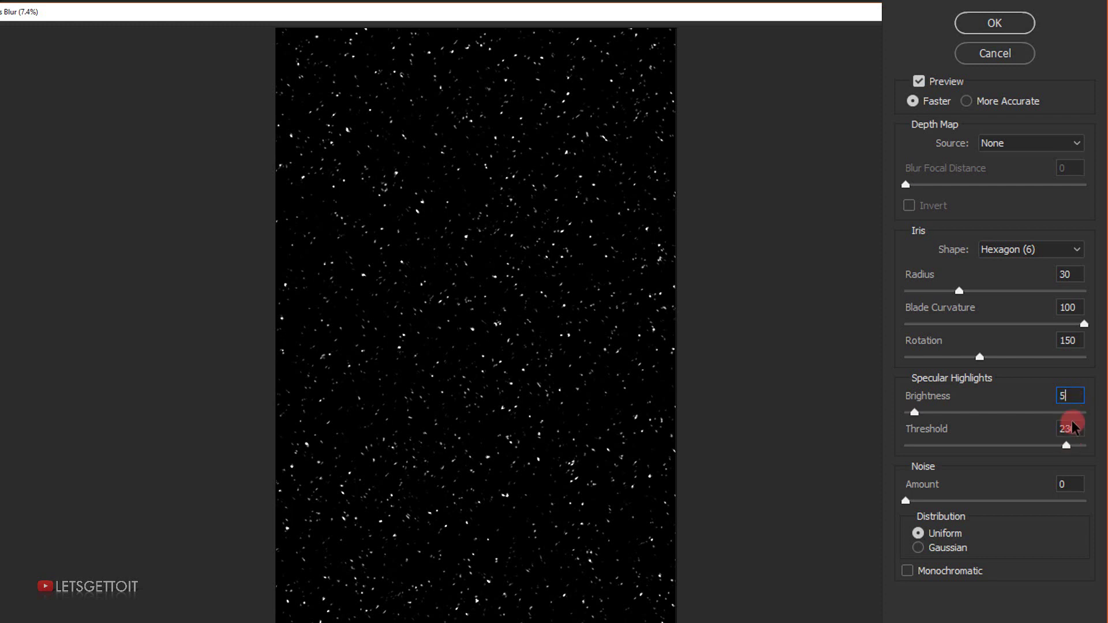
double_click(1074, 427)
text(255)
Apply the Lens Blur, then sharpen Snow 4 with Unsharp Mask at 500% amount and 6-pixel radius
click(1016, 24)
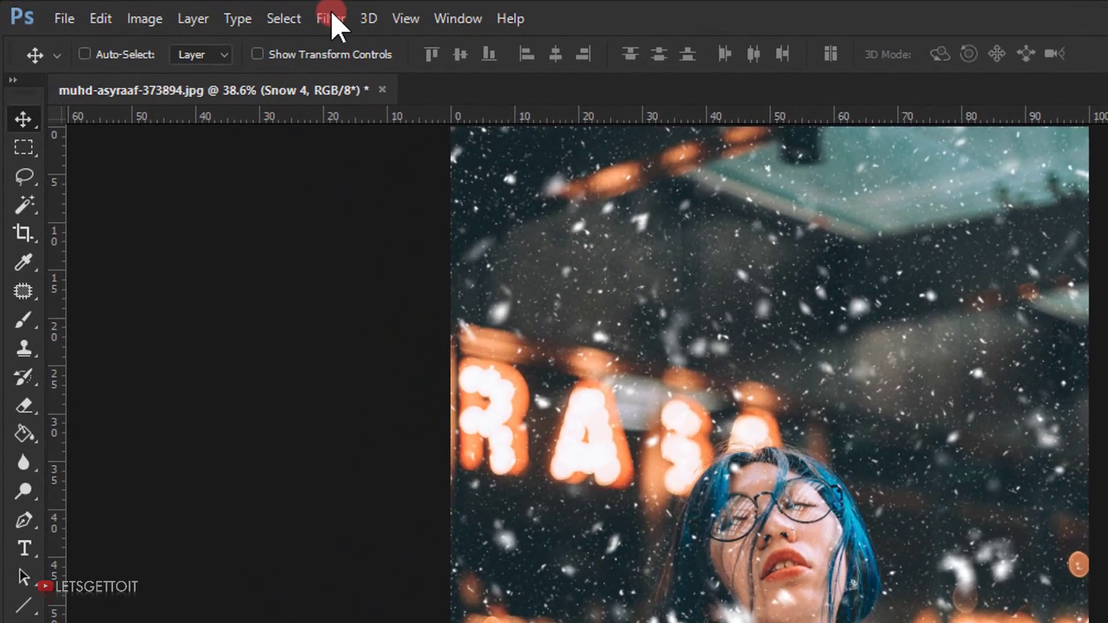
click(331, 19)
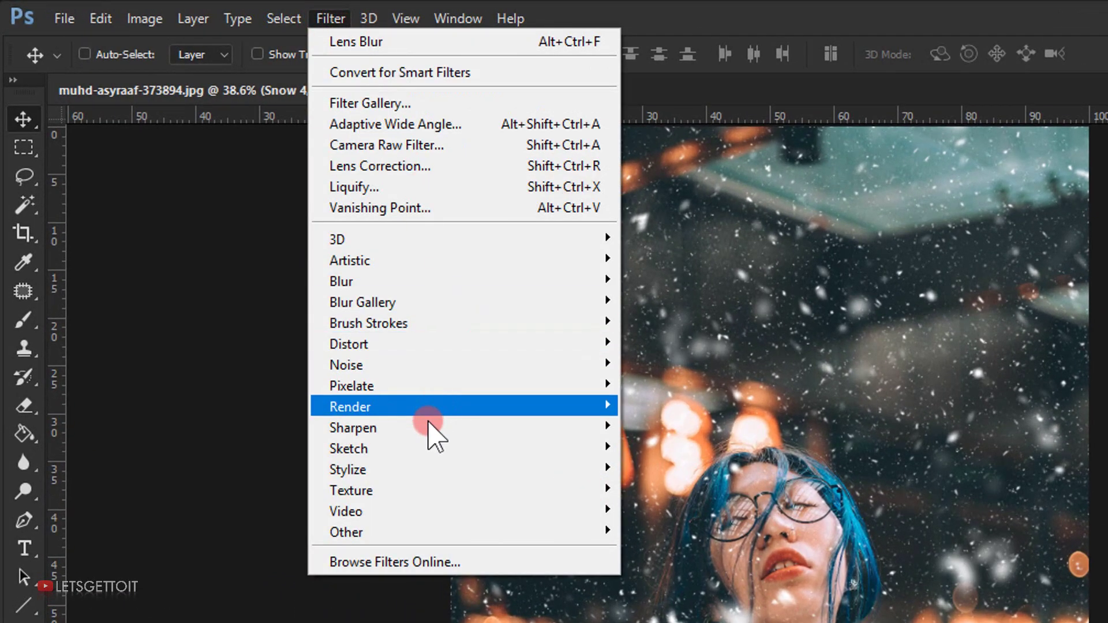
mouse_move(428, 430)
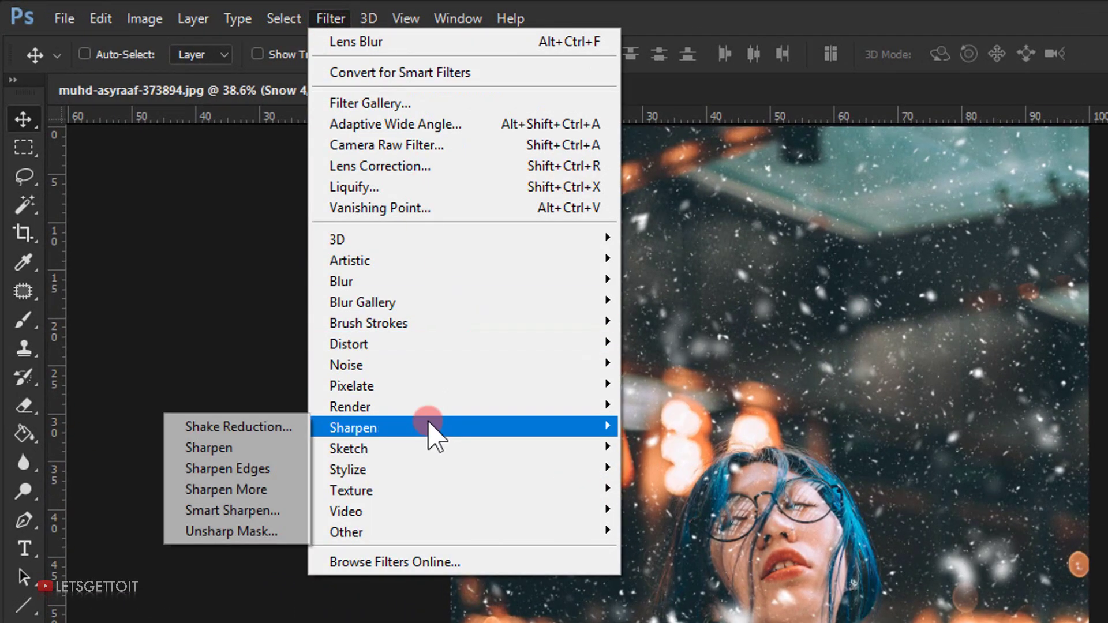
click(238, 534)
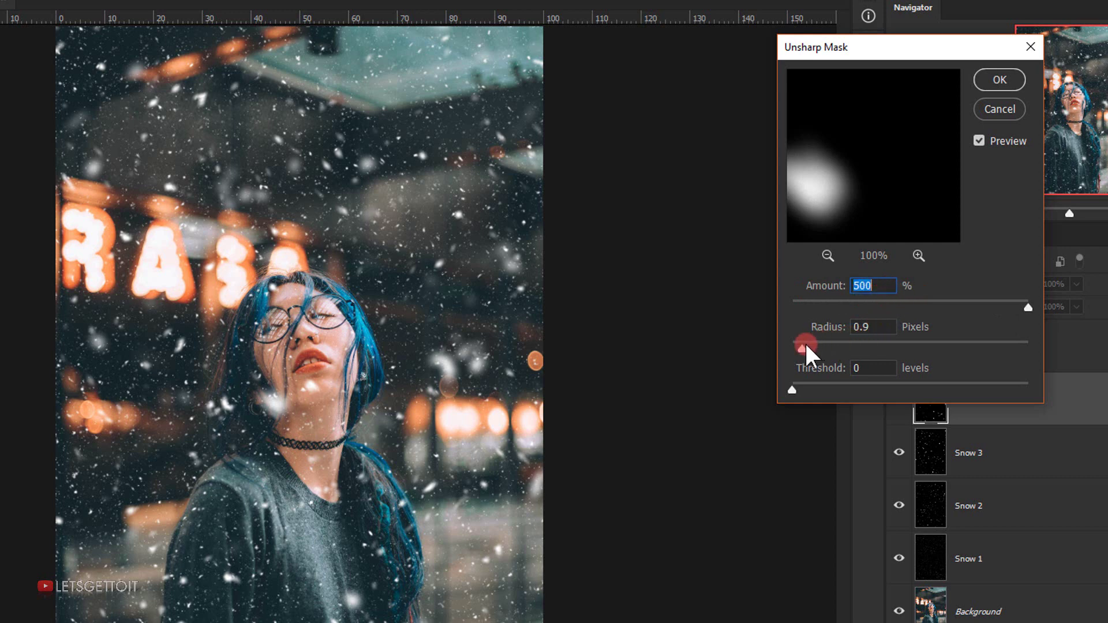
drag(802, 348, 862, 349)
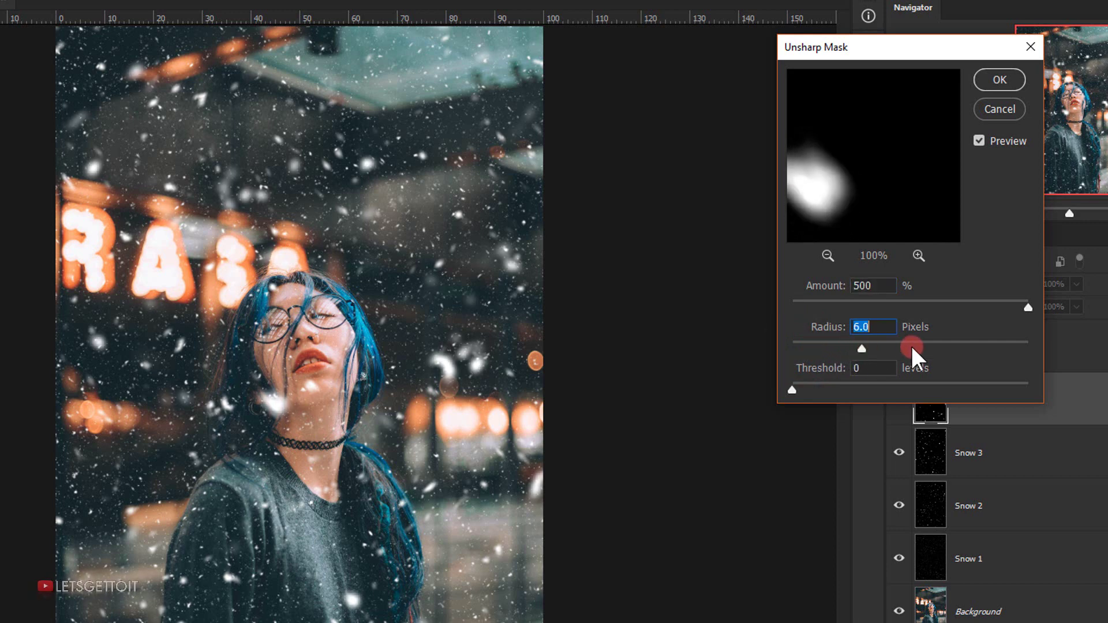
click(1004, 84)
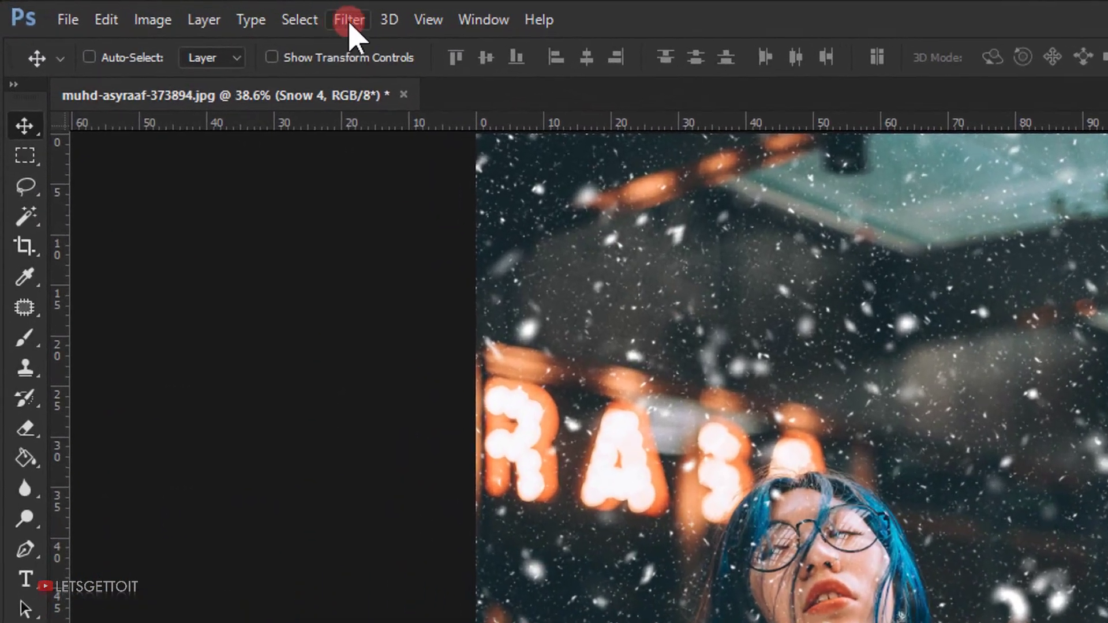
Apply a Triangle-type Wave distortion to Snow 4, randomizing the pattern five times
click(181, 10)
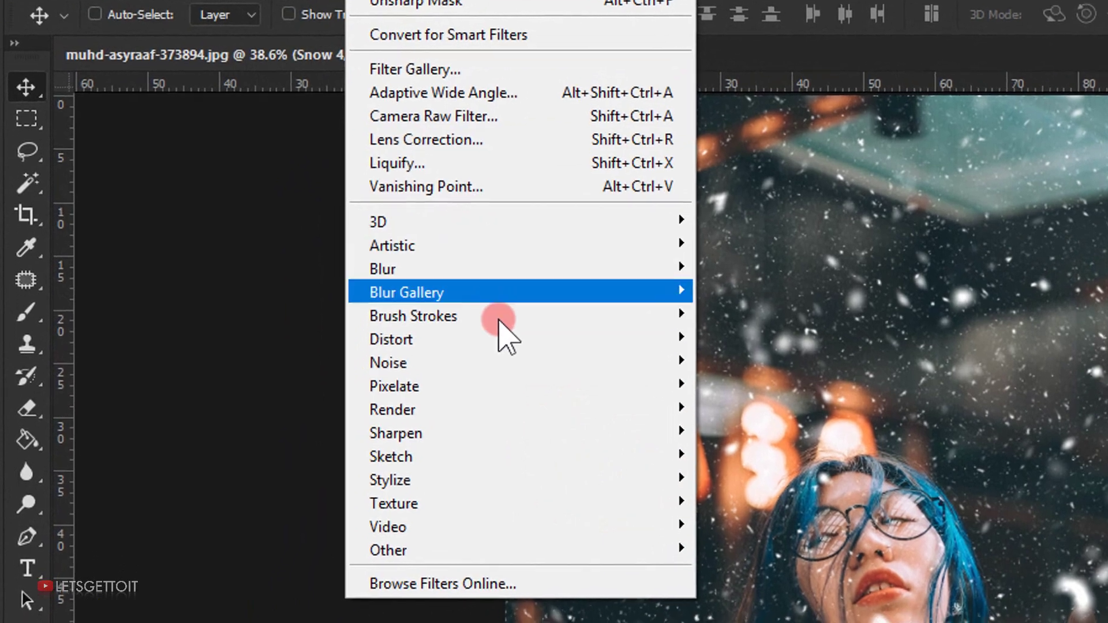
mouse_move(485, 363)
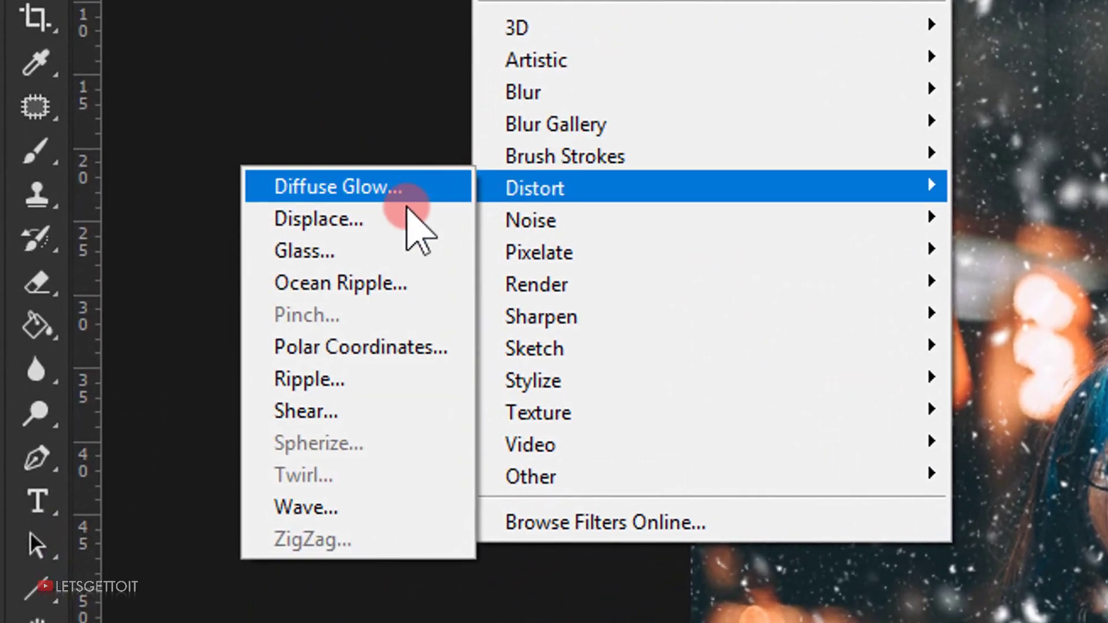
click(312, 507)
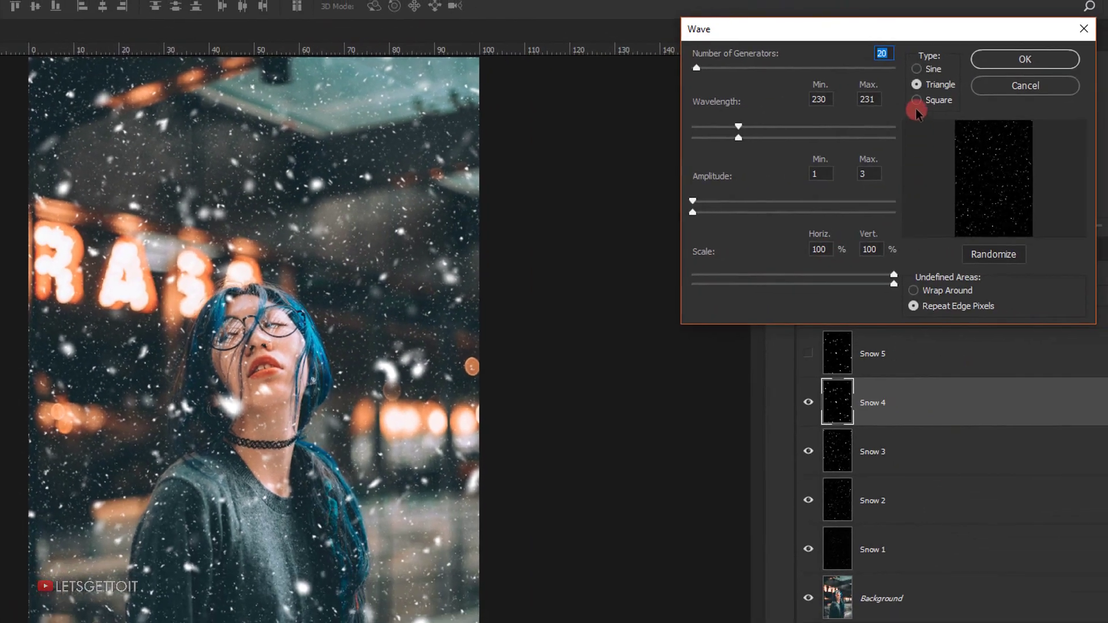
click(917, 84)
click(1001, 258)
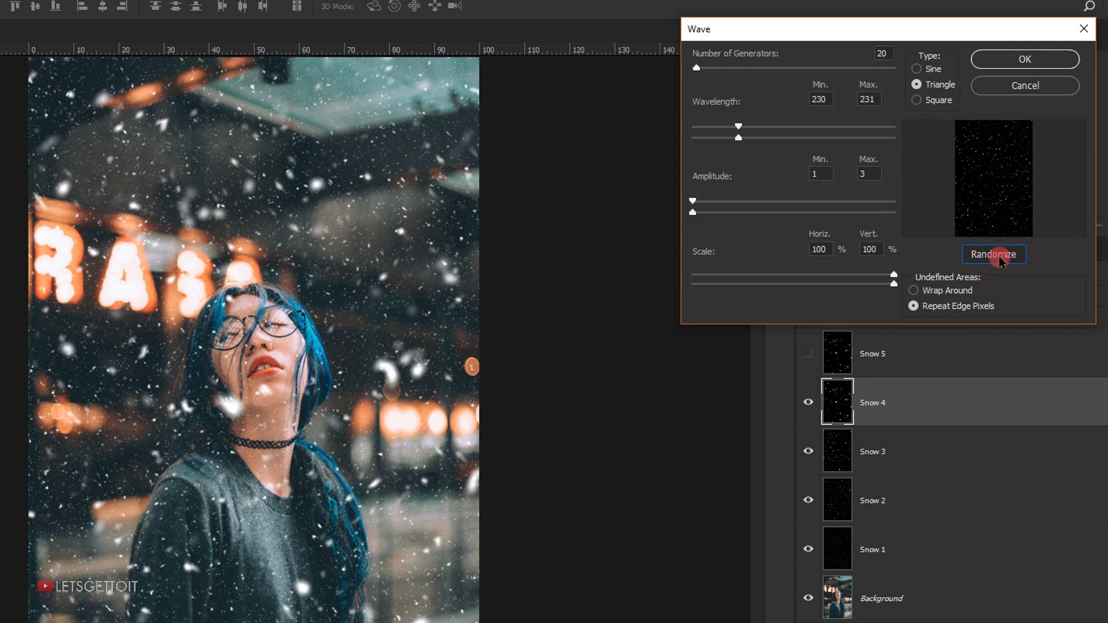
click(1001, 260)
click(1001, 260)
click(1001, 260)
click(1001, 260)
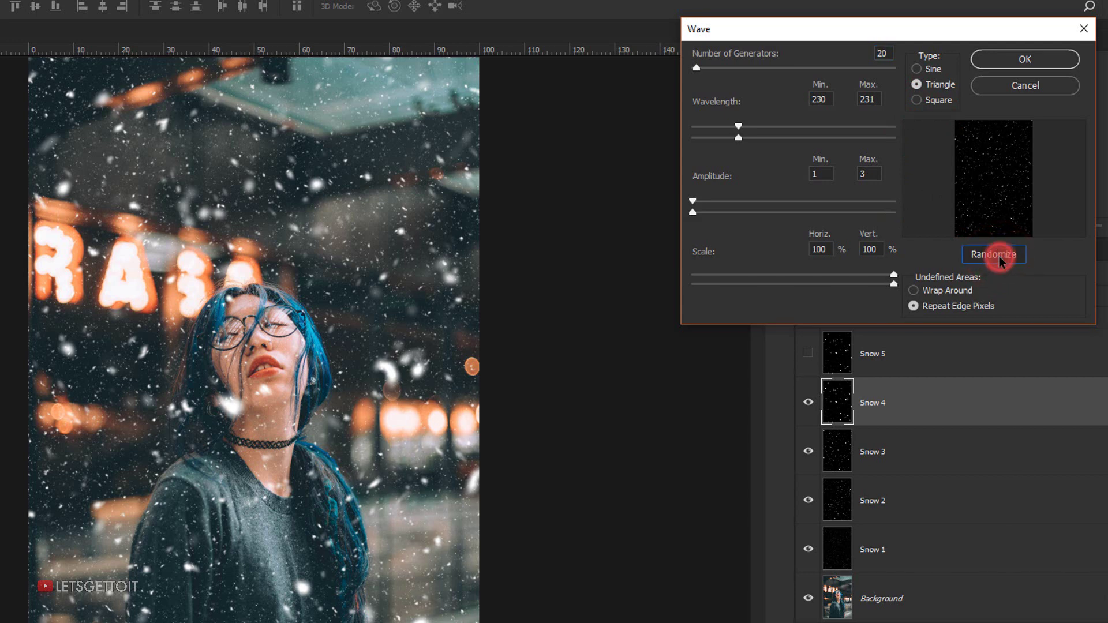
click(1049, 61)
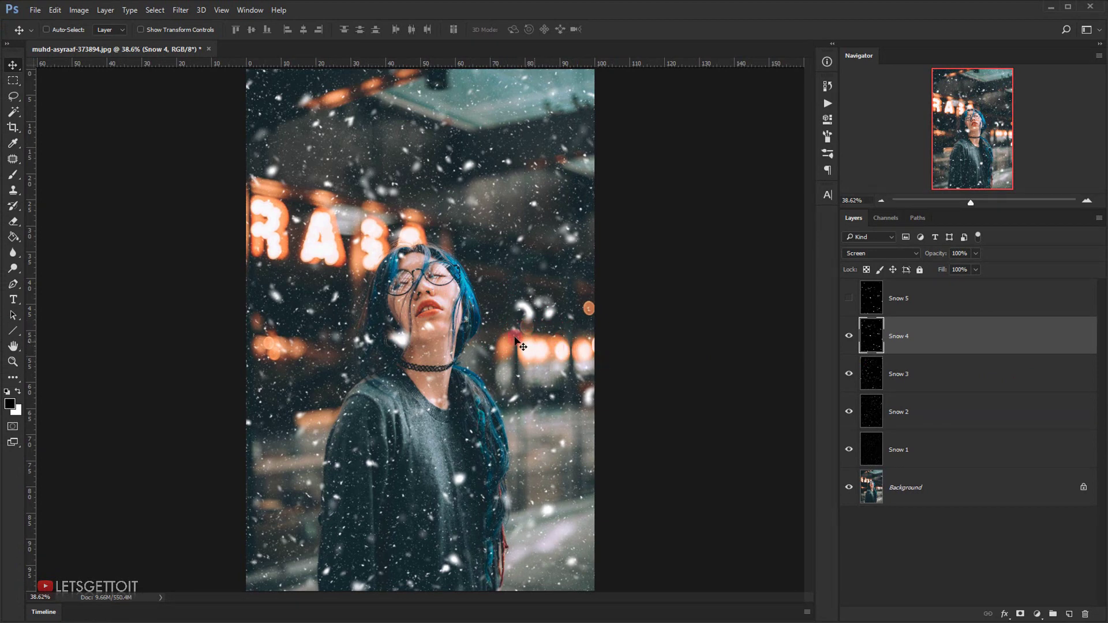
Select and unhide Snow 5, then bring up the Lens Blur filter
click(922, 305)
click(848, 299)
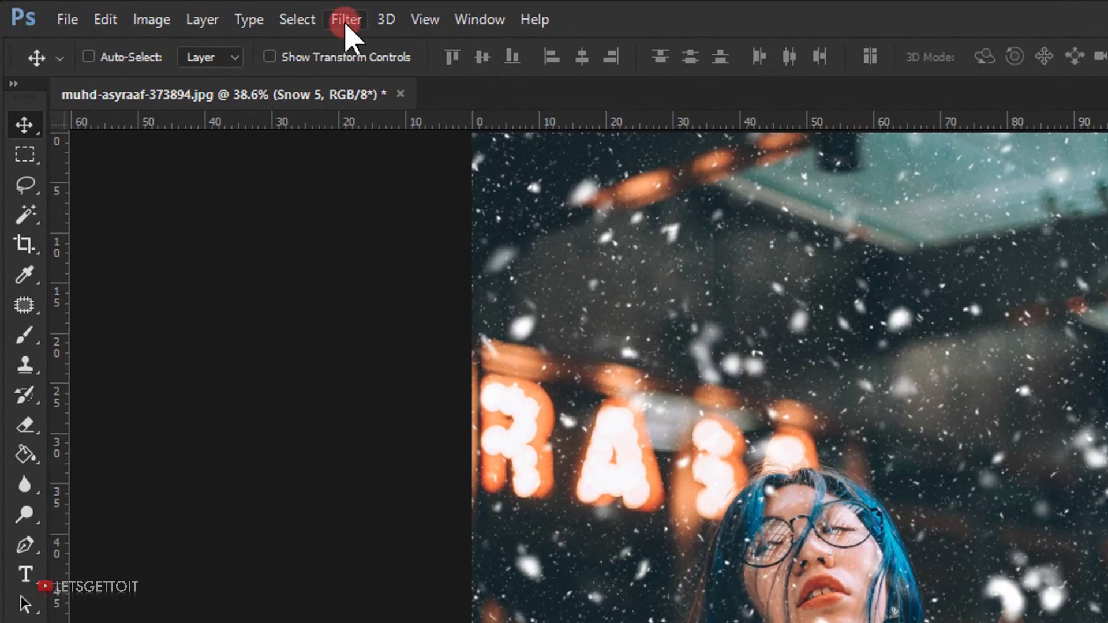
click(181, 10)
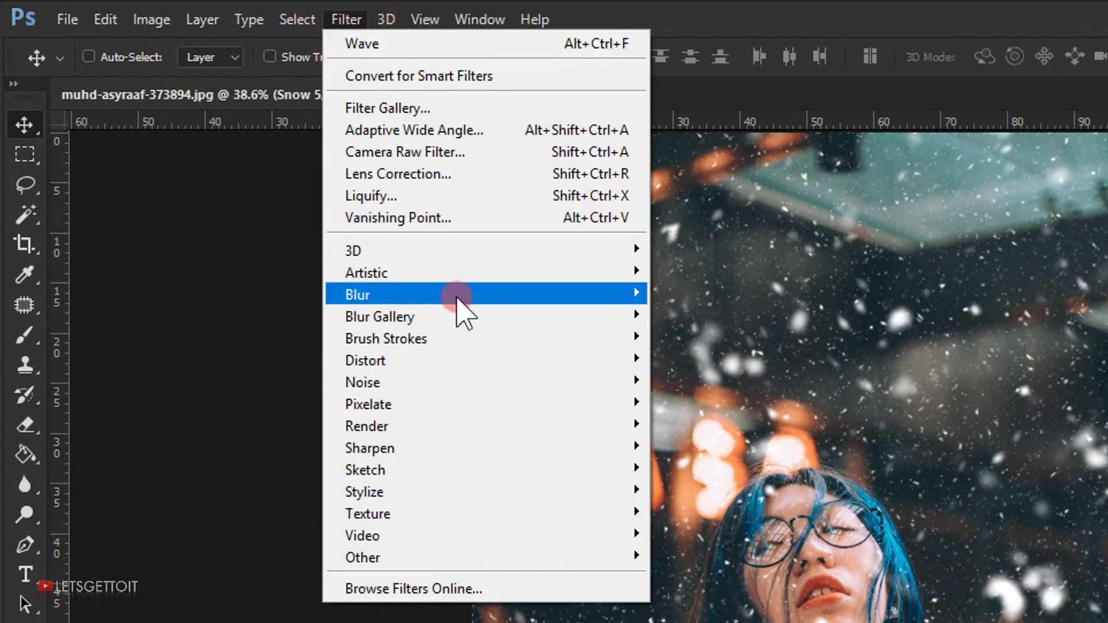
mouse_move(456, 306)
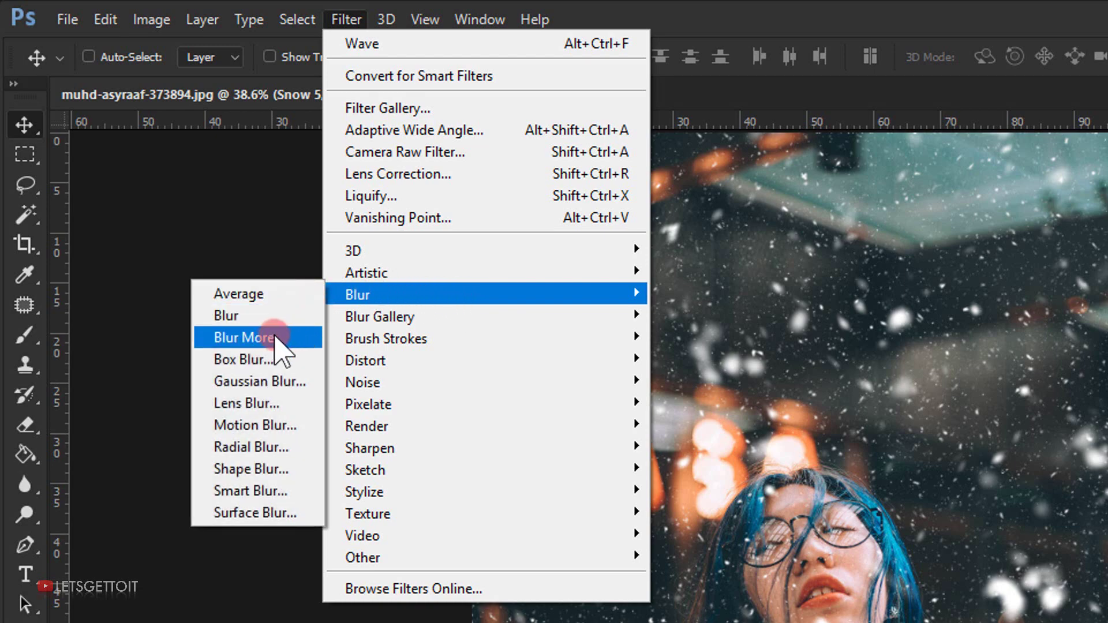
click(248, 403)
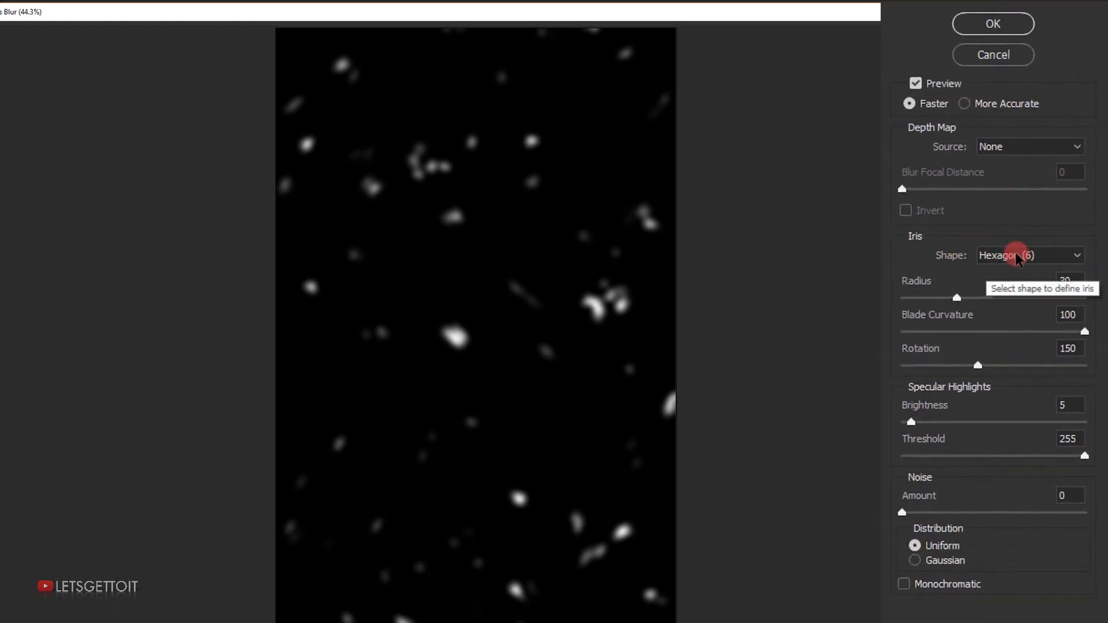
Lens-blur Snow 5 with Radius 90, Blade Curvature 90, Rotation 50, Brightness 100, Threshold 255
click(1067, 283)
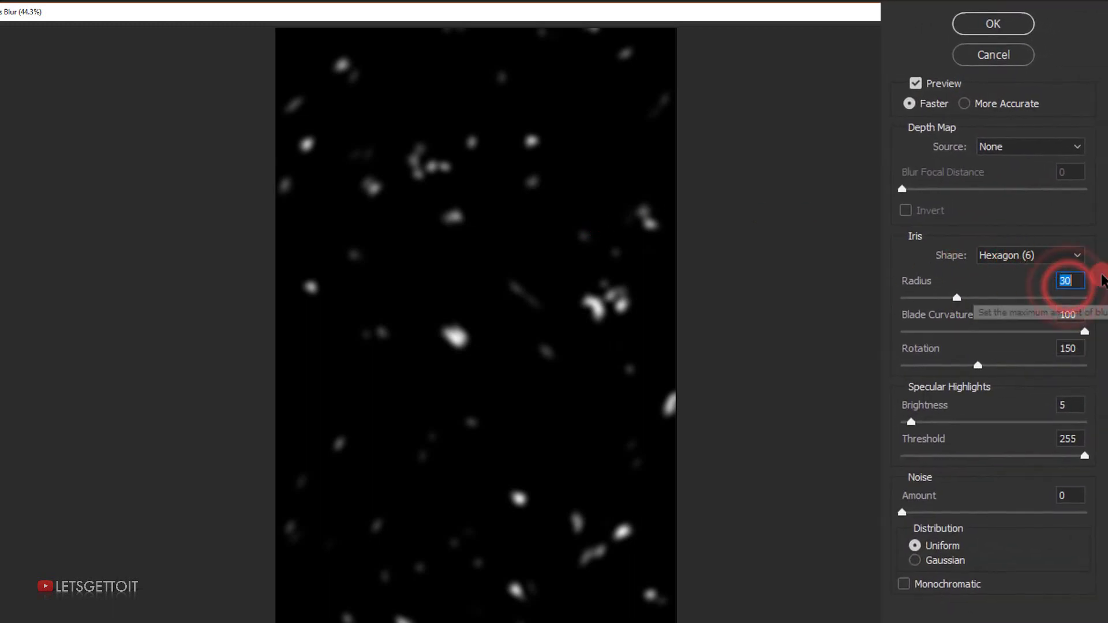
text(90)
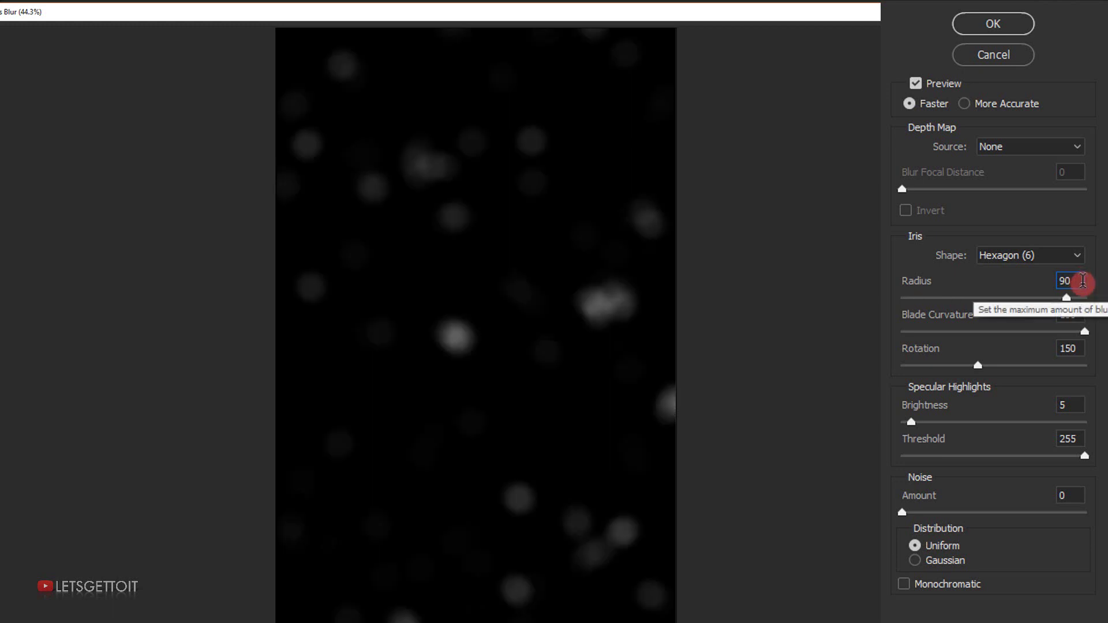
click(1084, 314)
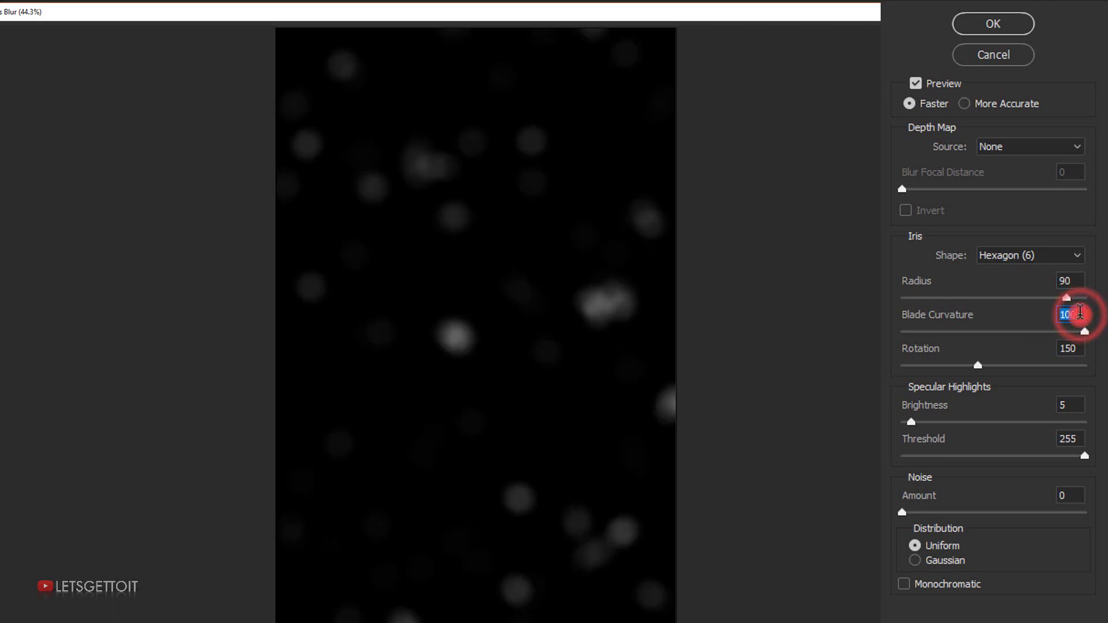
text(9)
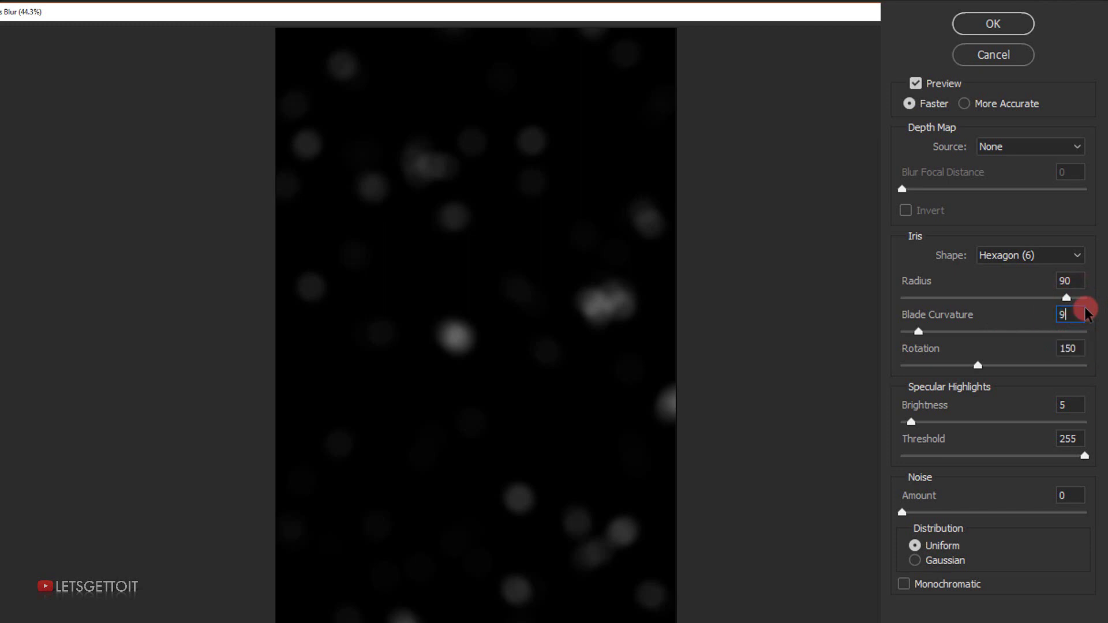
text(0)
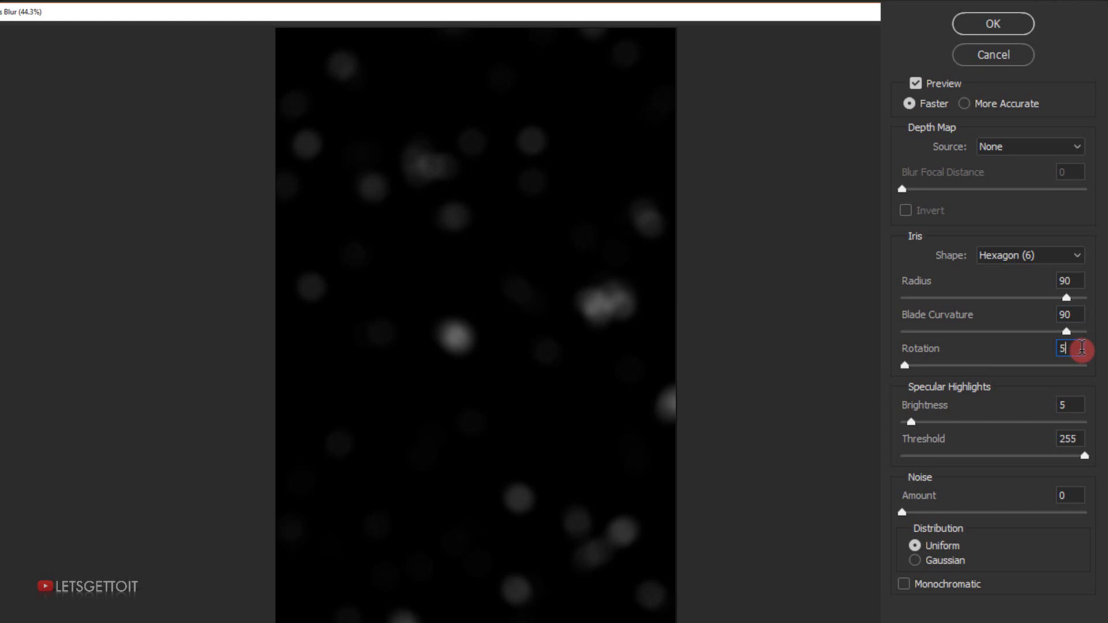
click(1082, 348)
text(50)
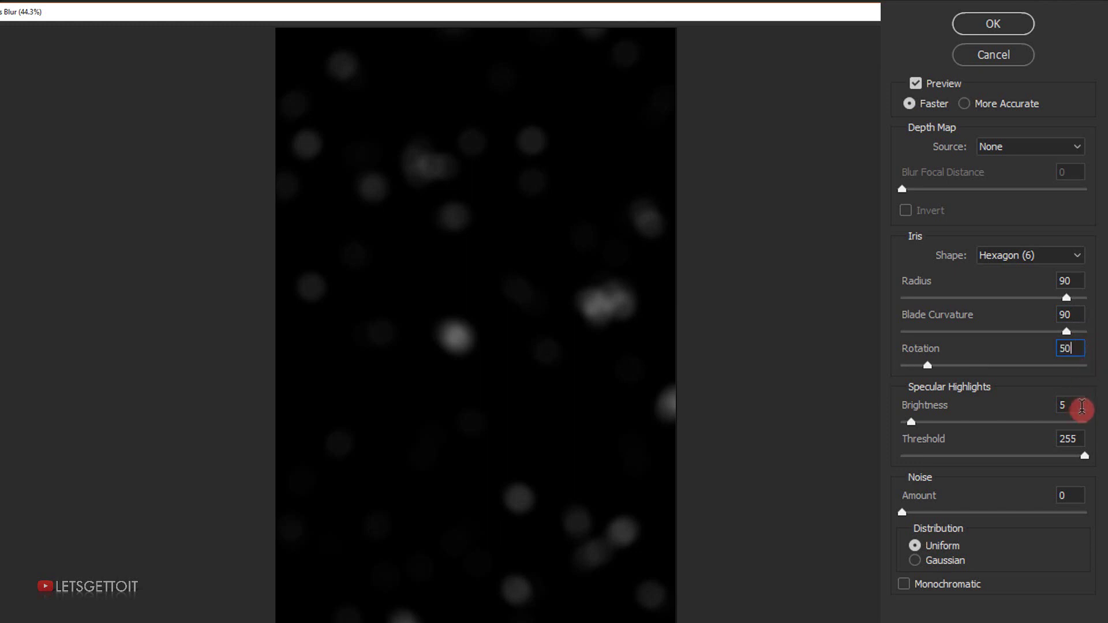
click(1077, 404)
text(100)
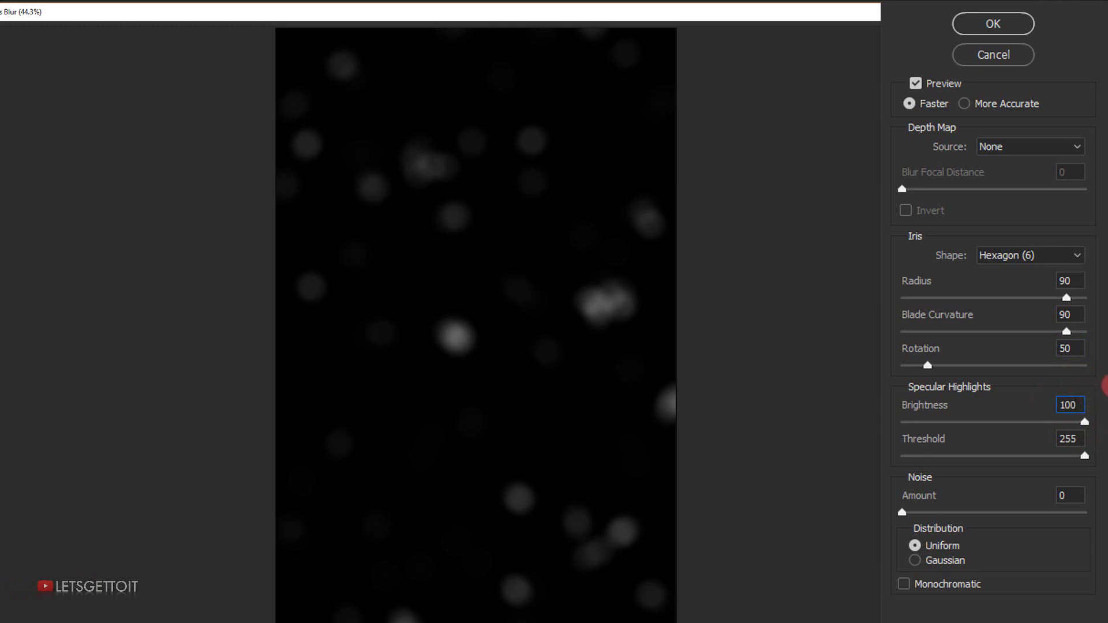
click(1076, 439)
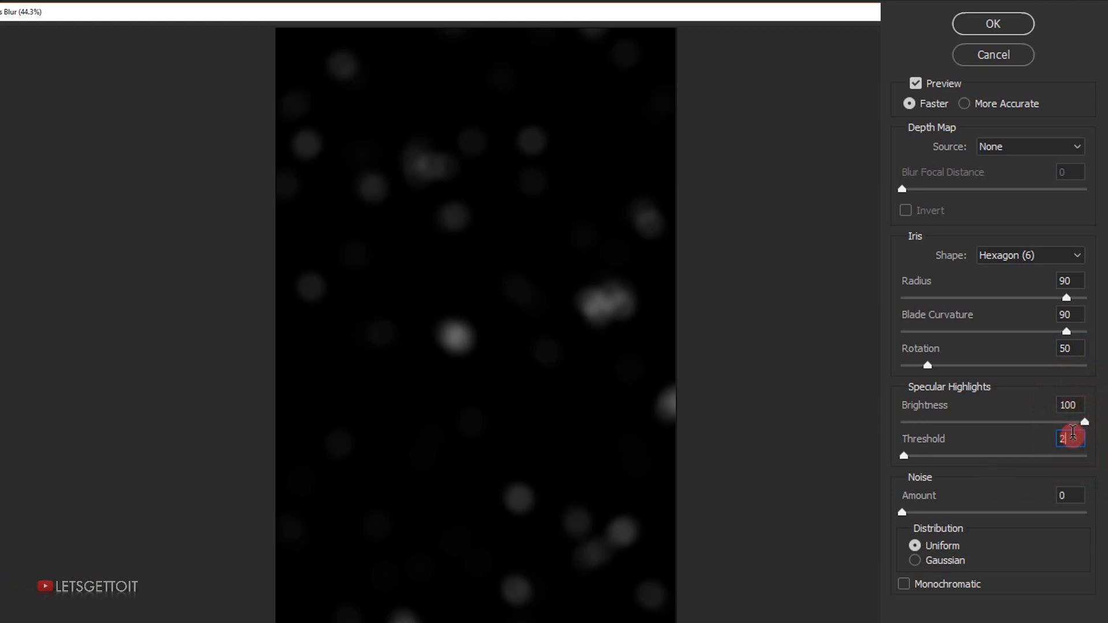
text(2)
text(55)
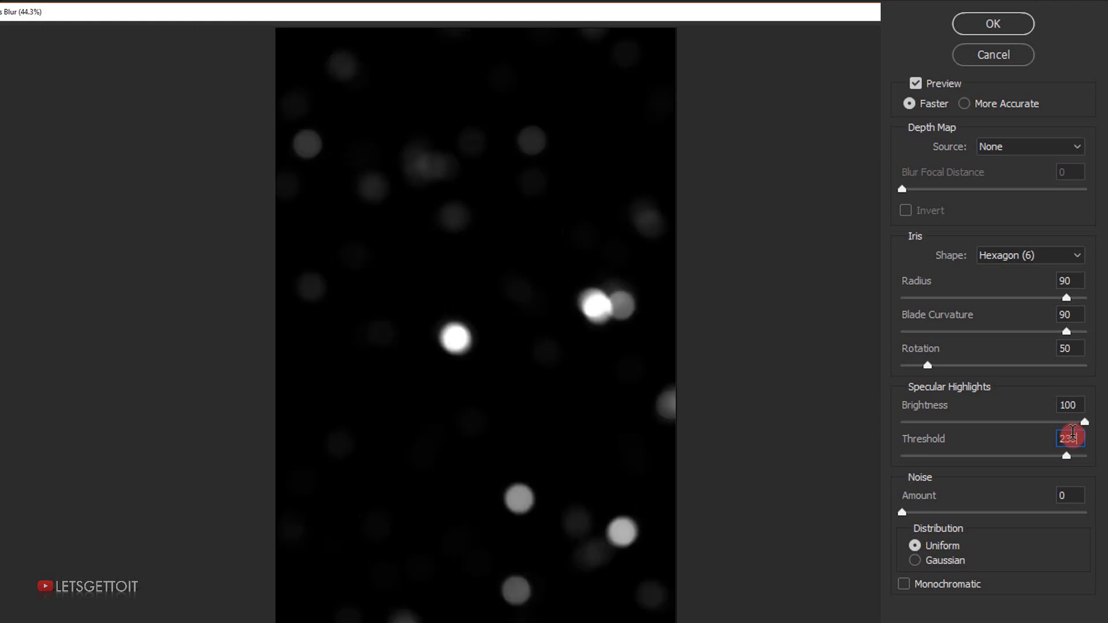
text(0)
click(993, 23)
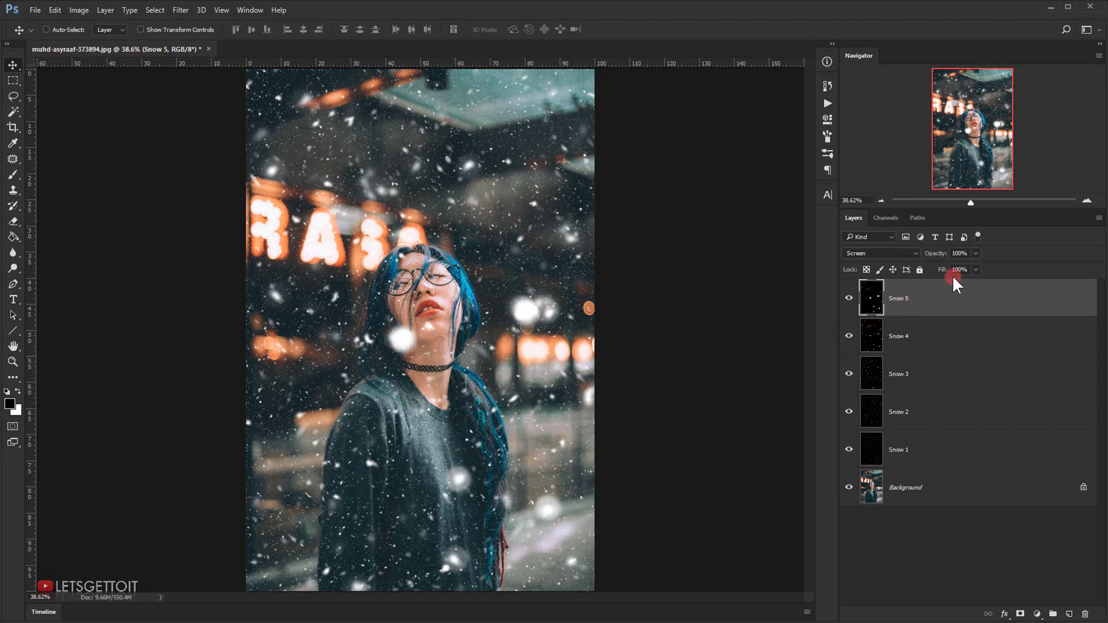
Lower Snow 5's opacity to 70%
drag(941, 255, 926, 257)
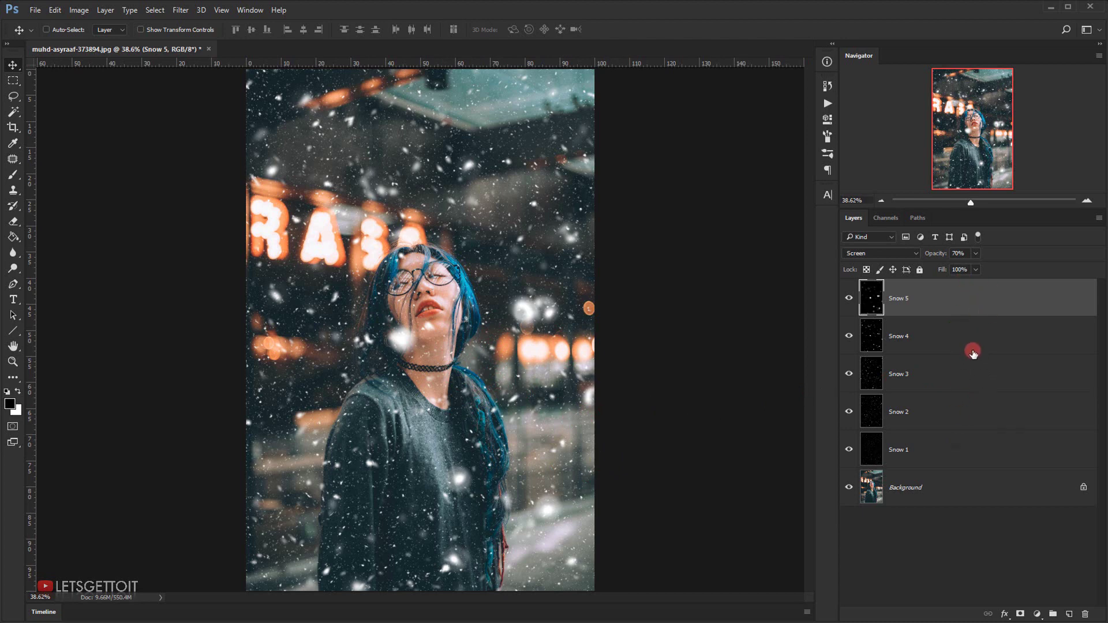
Group the five snow layers as SNOW and add a white layer mask to the group
shift+click(933, 454)
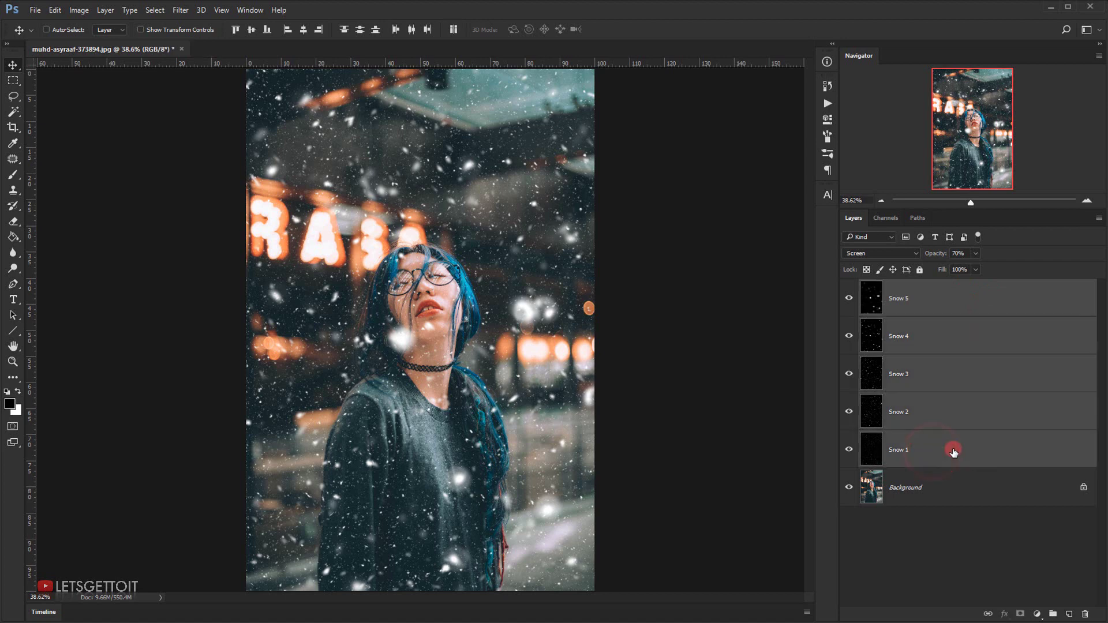
key(ctrl+g)
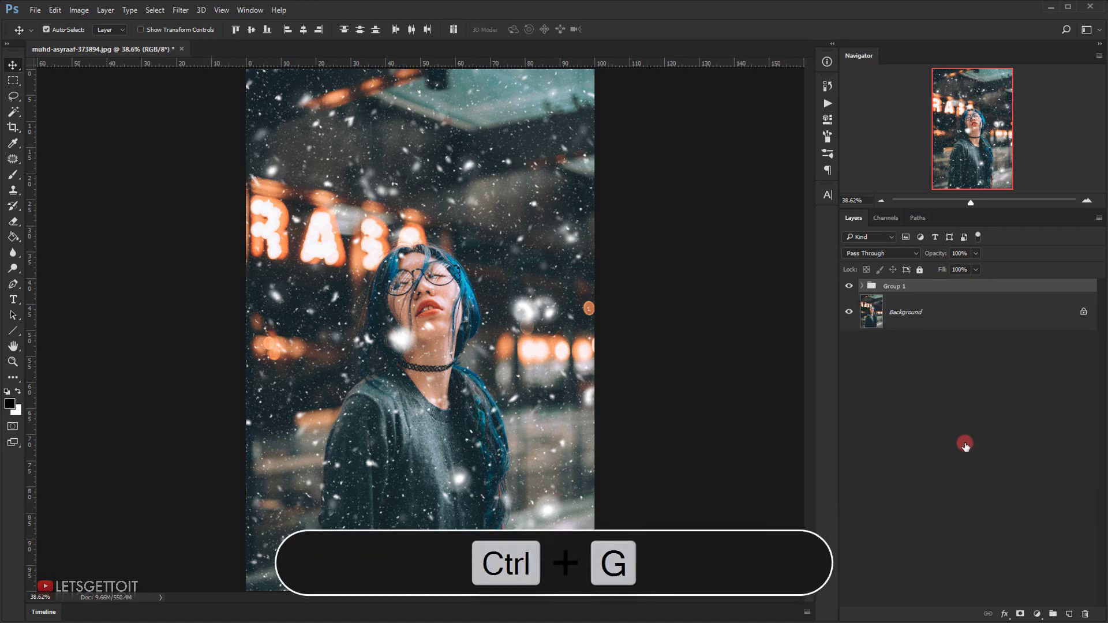
double_click(894, 287)
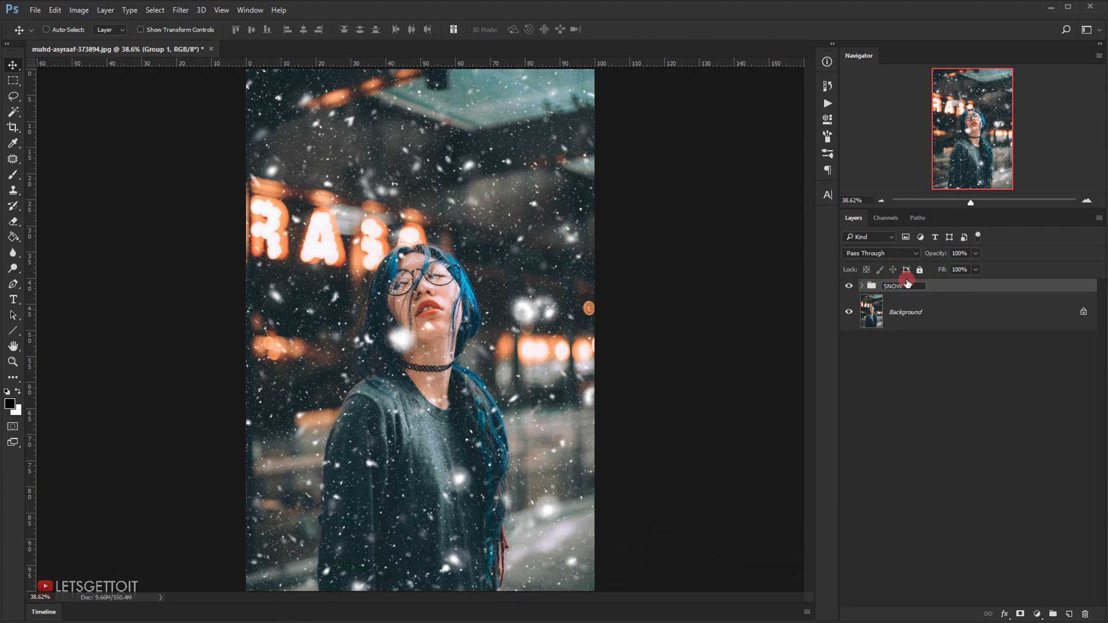
key(Return)
click(1020, 614)
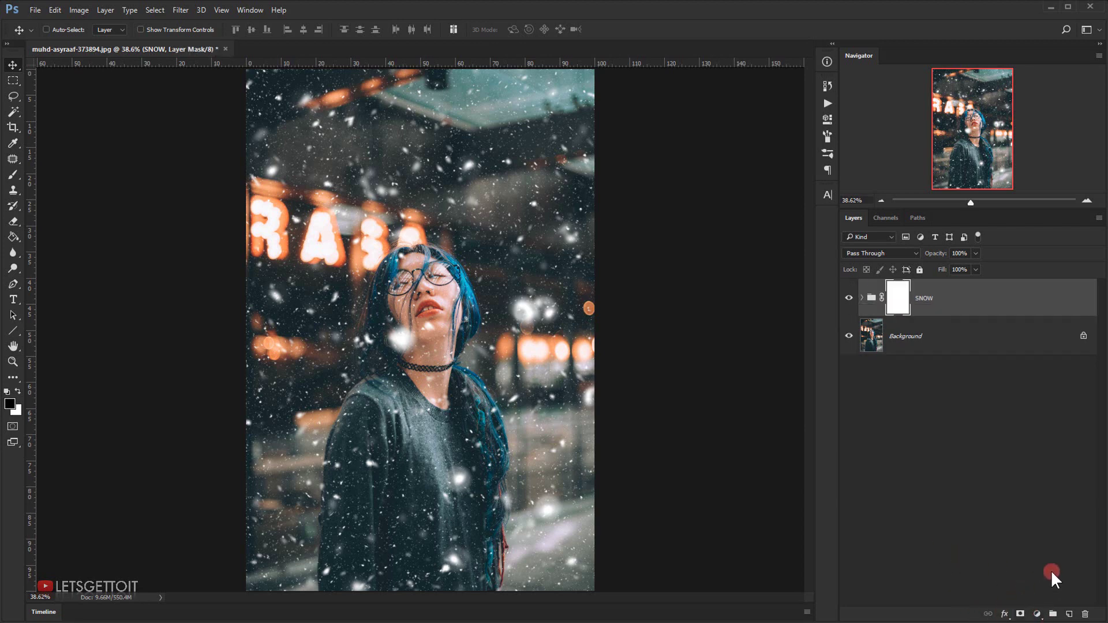
Paint black on the SNOW mask with a smaller brush to hide flakes over the face and chin
click(13, 177)
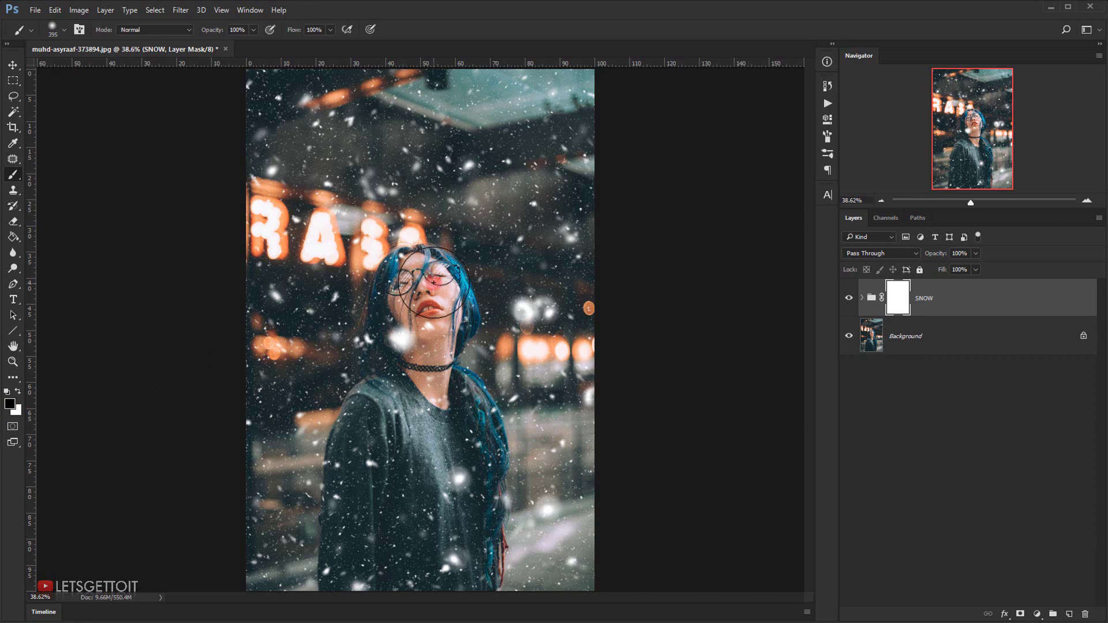
drag(434, 282, 430, 281)
scroll(437, 281, up, 1)
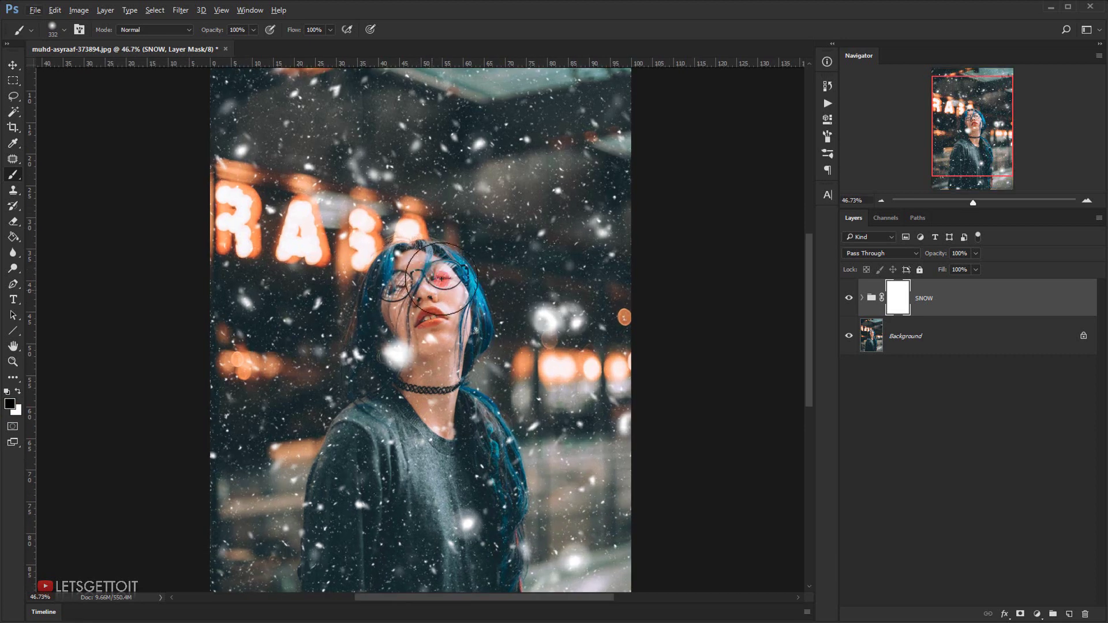
scroll(441, 279, up, 1)
scroll(433, 248, up, 1)
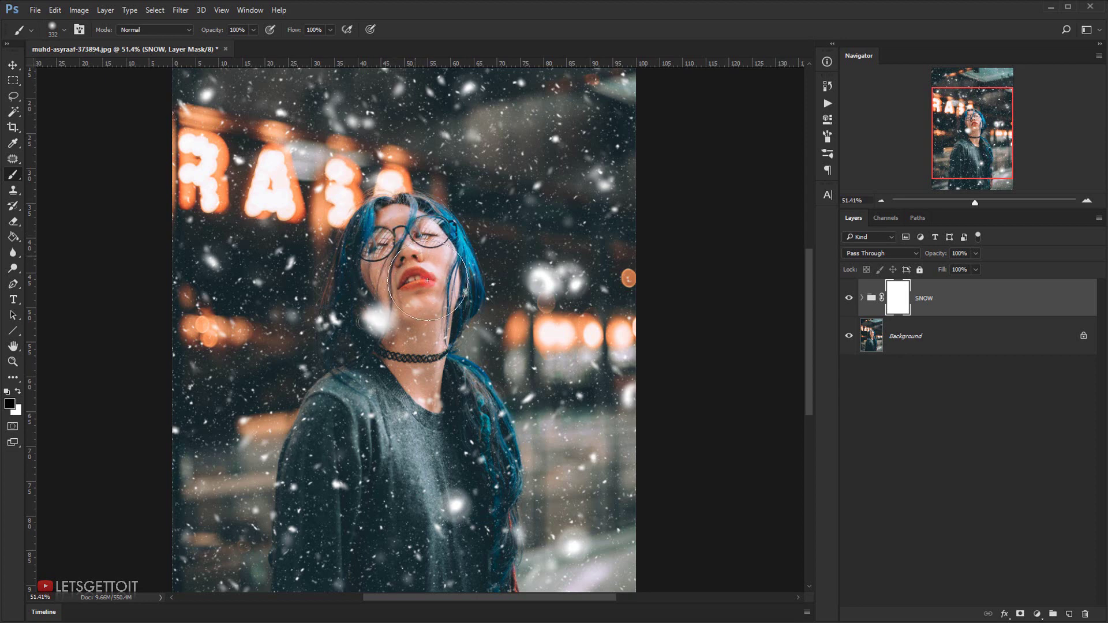
mouse_move(428, 281)
mouse_down()
mouse_move(396, 302)
mouse_move(406, 318)
mouse_move(405, 251)
mouse_move(427, 279)
mouse_move(424, 334)
mouse_move(415, 264)
mouse_move(391, 238)
mouse_move(419, 301)
mouse_move(428, 293)
mouse_move(421, 300)
mouse_move(480, 325)
mouse_move(438, 314)
mouse_move(438, 299)
mouse_move(482, 288)
mouse_move(412, 306)
mouse_move(430, 271)
mouse_up()
scroll(428, 294, down, 1)
scroll(428, 294, down, 2)
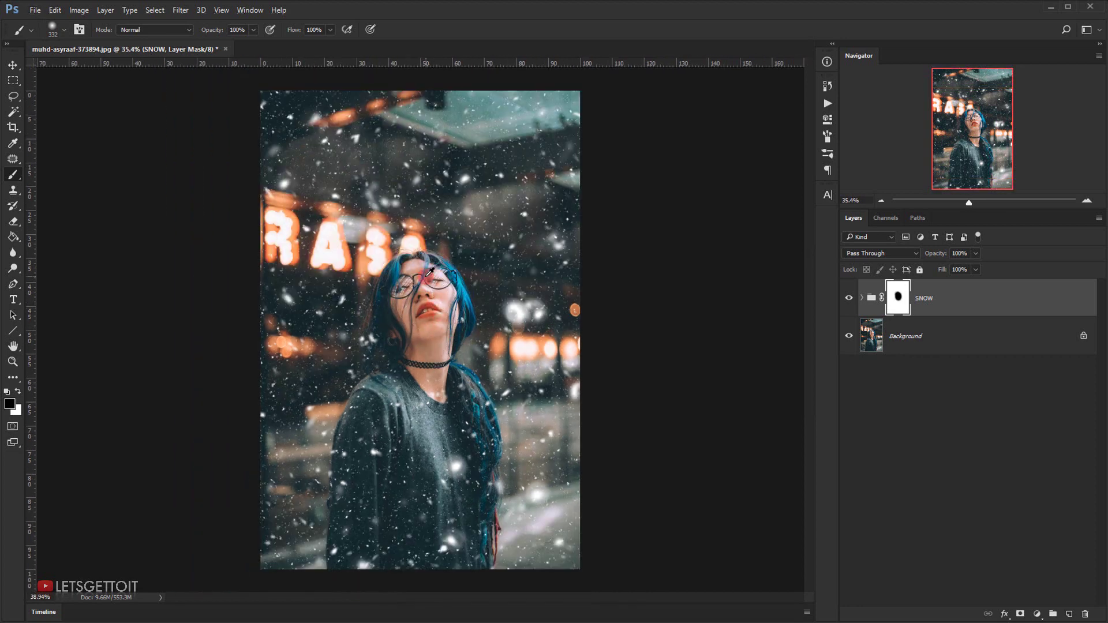
scroll(430, 270, up, 2)
Touch up the mask along the left jaw and right of the face, then compare with the group hidden
click(395, 353)
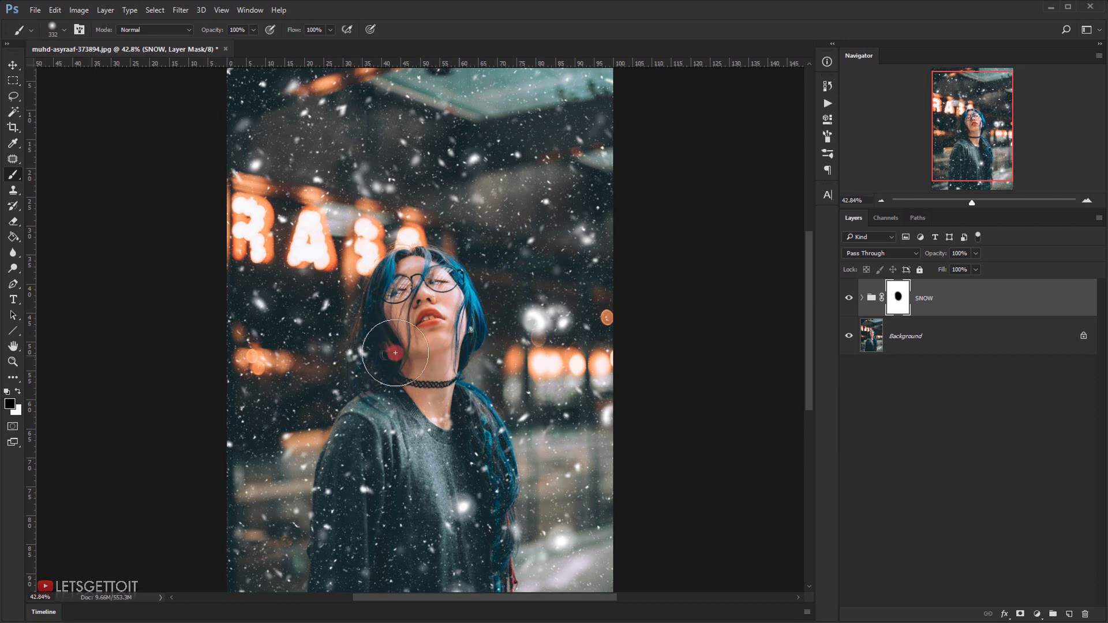
scroll(427, 326, down, 2)
click(516, 300)
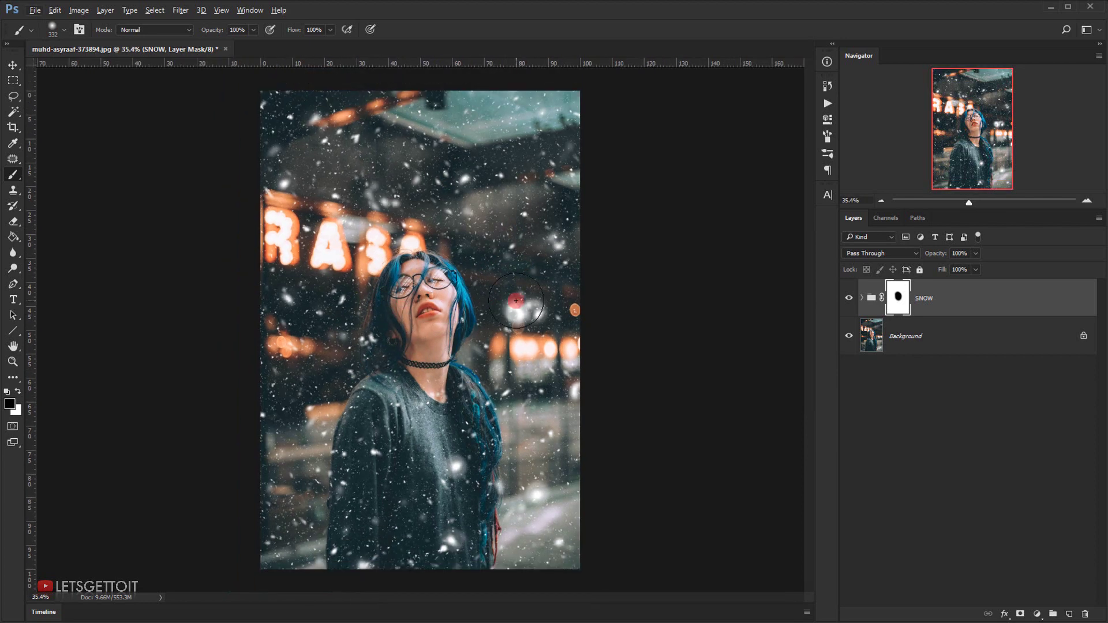
scroll(516, 300, up, 1)
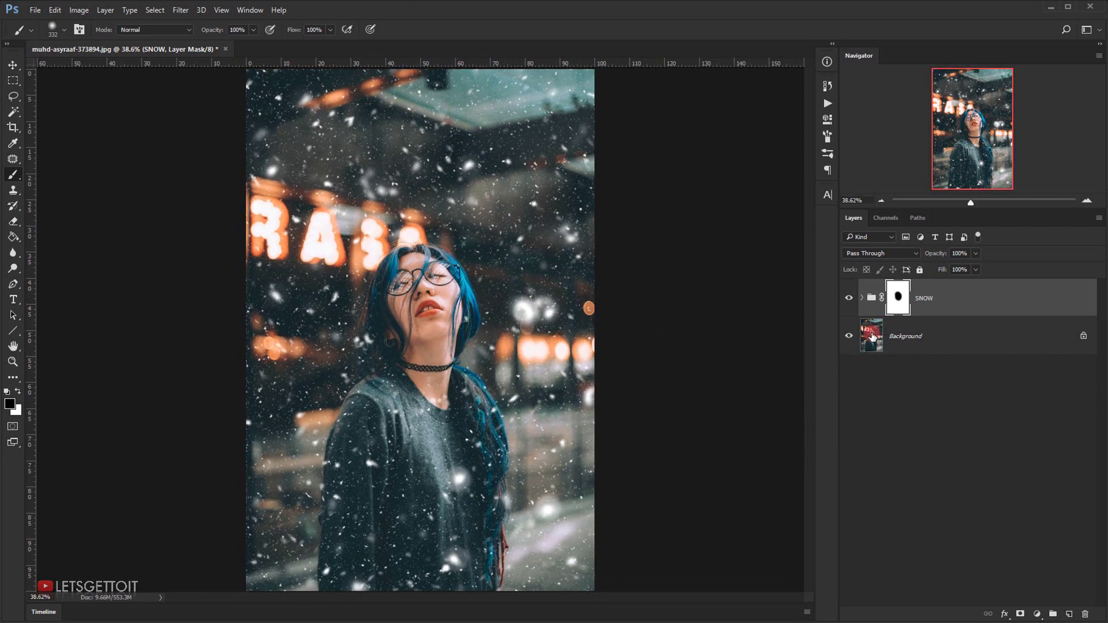
click(847, 301)
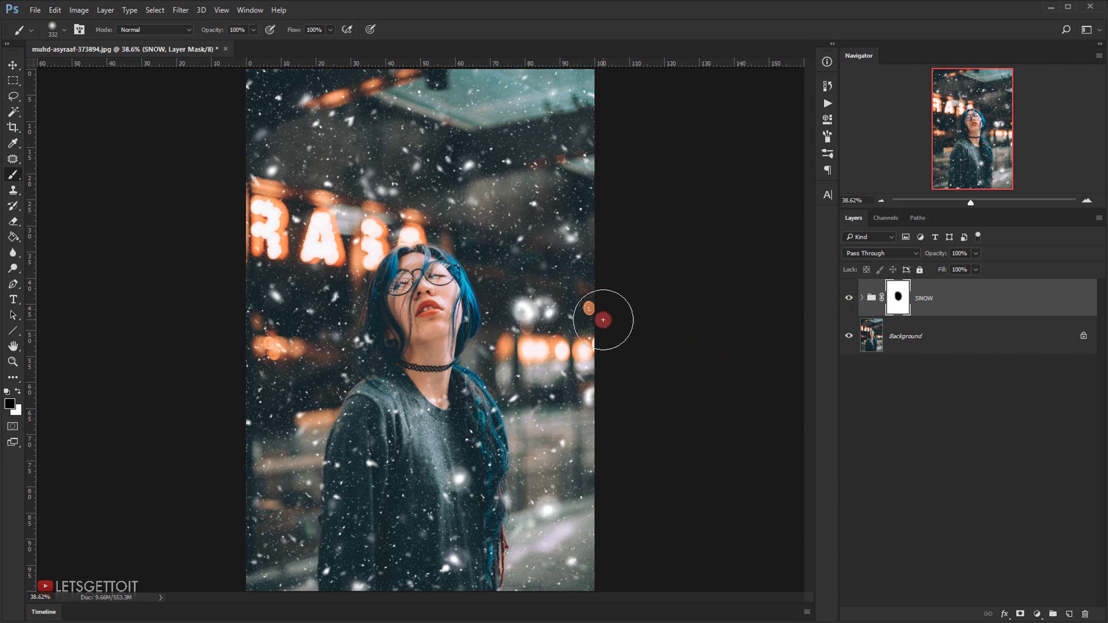
mouse_move(404, 290)
mouse_down()
mouse_move(451, 314)
mouse_move(431, 292)
mouse_move(404, 296)
mouse_up()
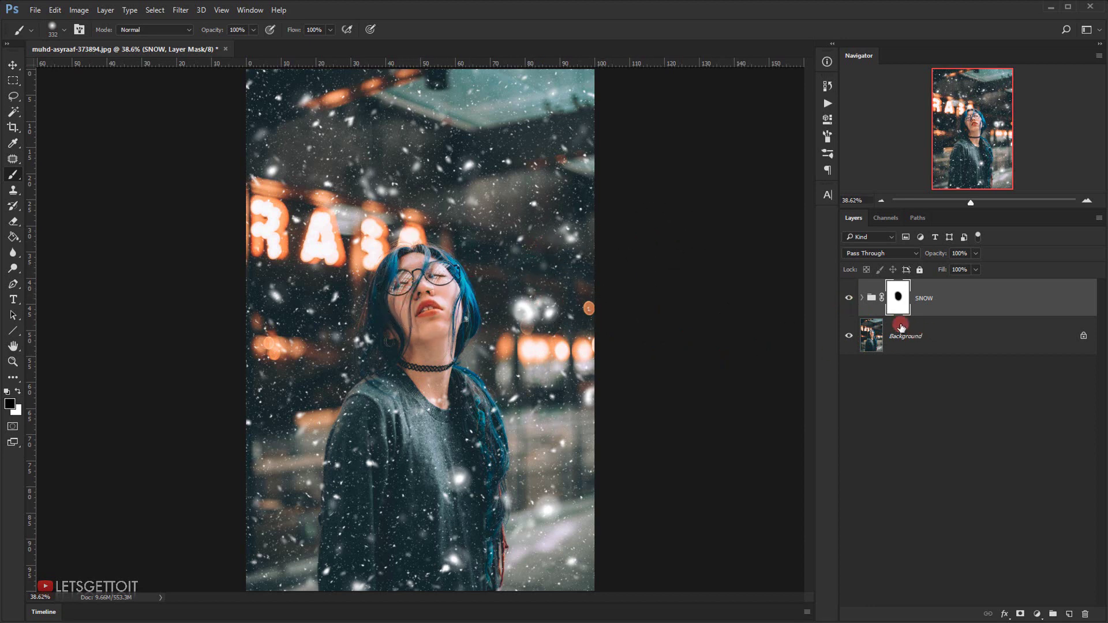
click(845, 303)
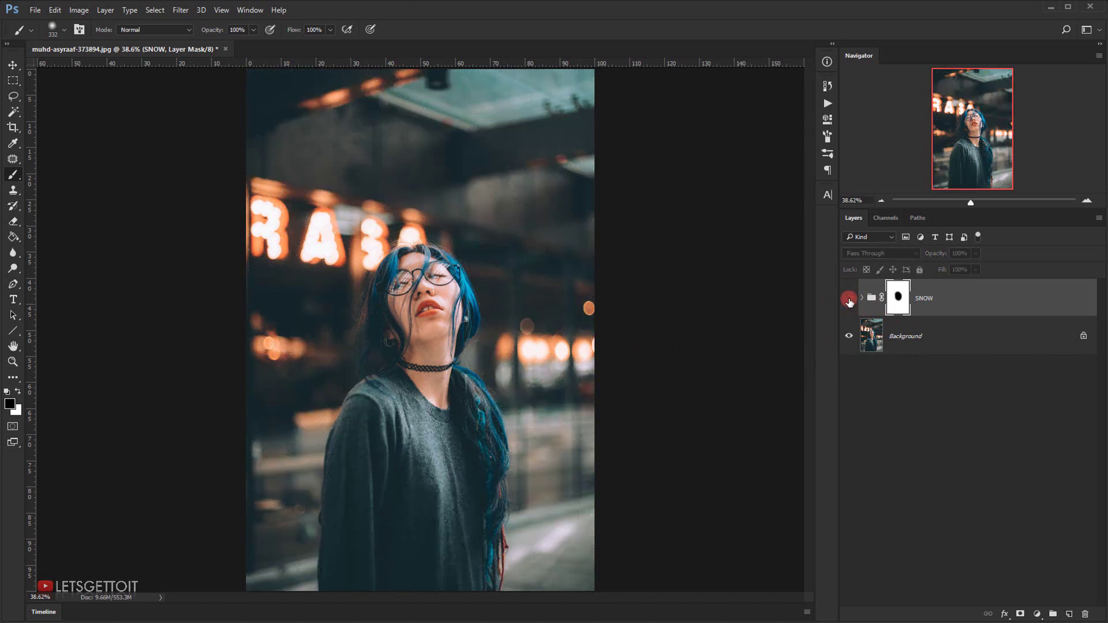
click(849, 300)
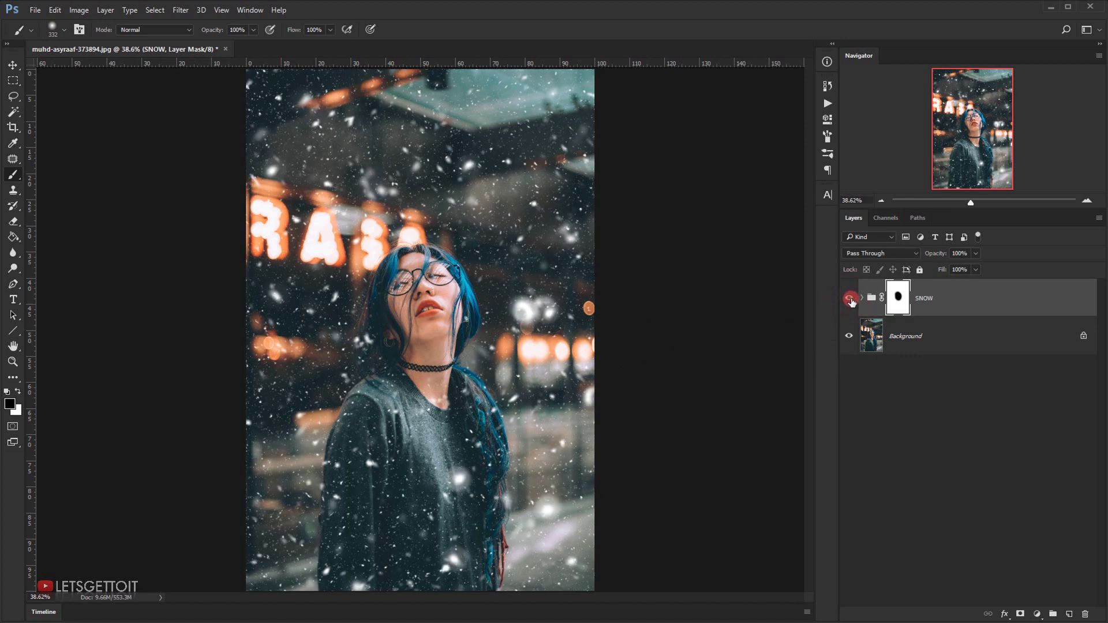
drag(894, 321, 966, 335)
mouse_move(821, 335)
mouse_down()
mouse_move(947, 354)
mouse_move(464, 356)
mouse_move(454, 333)
mouse_move(508, 358)
mouse_move(931, 355)
mouse_up()
Add a Levels adjustment above Background with midtones 0.84 and RGB output capped at 216
click(935, 346)
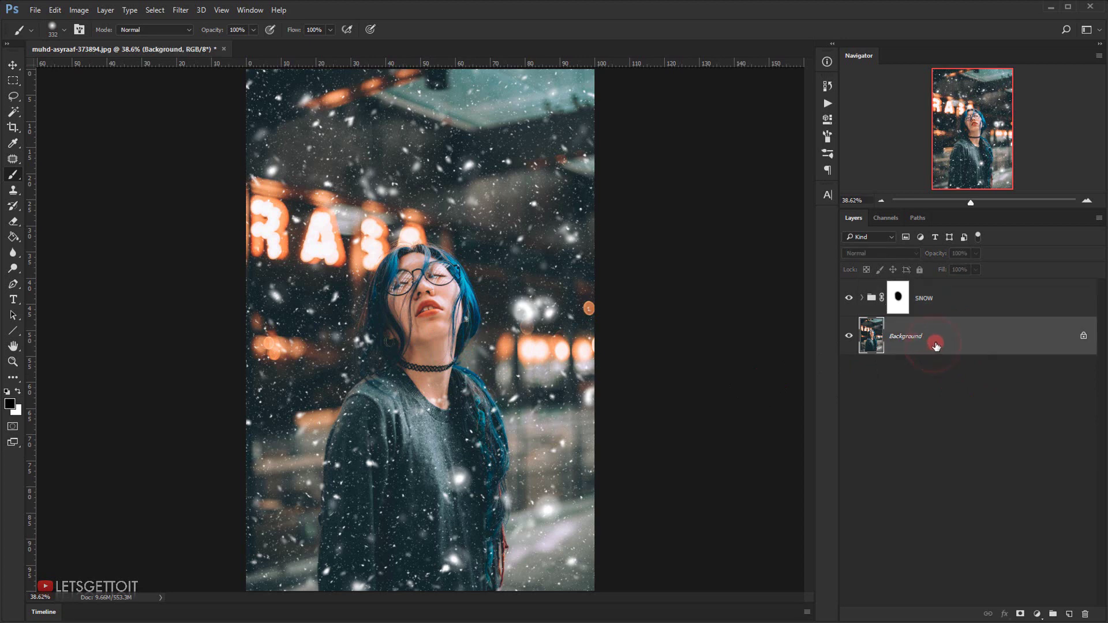
click(1039, 614)
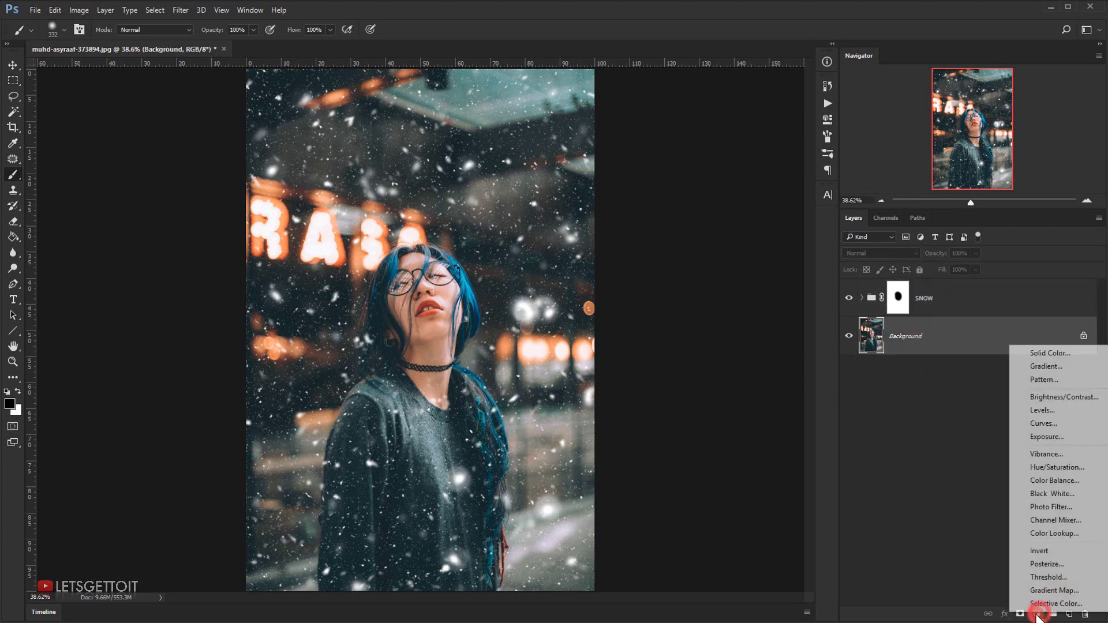
click(1052, 411)
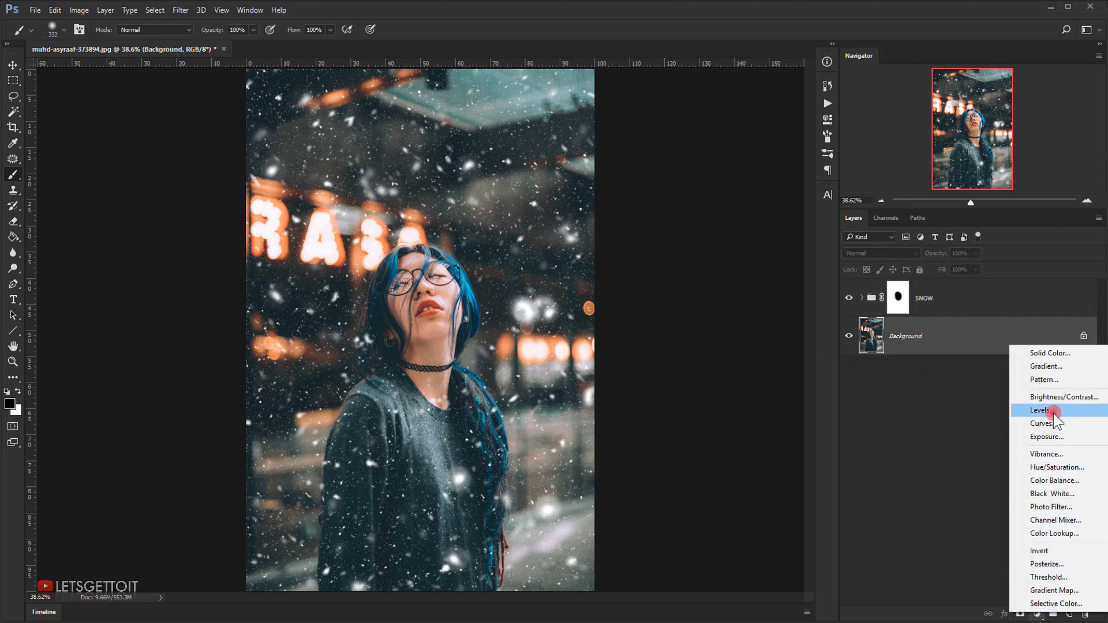
click(744, 237)
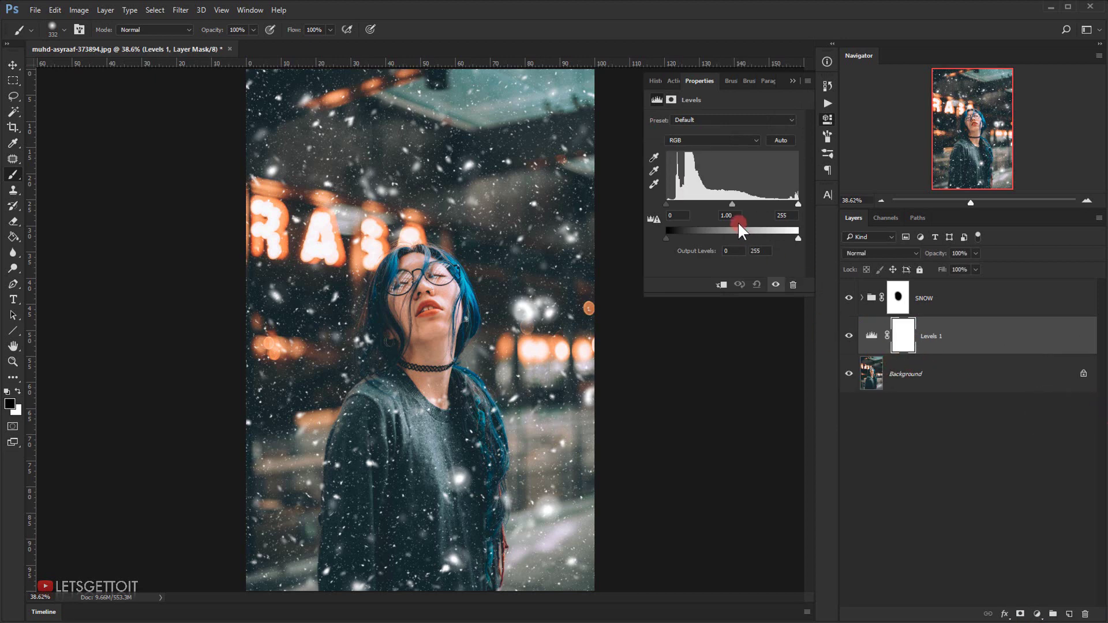
drag(733, 203, 736, 204)
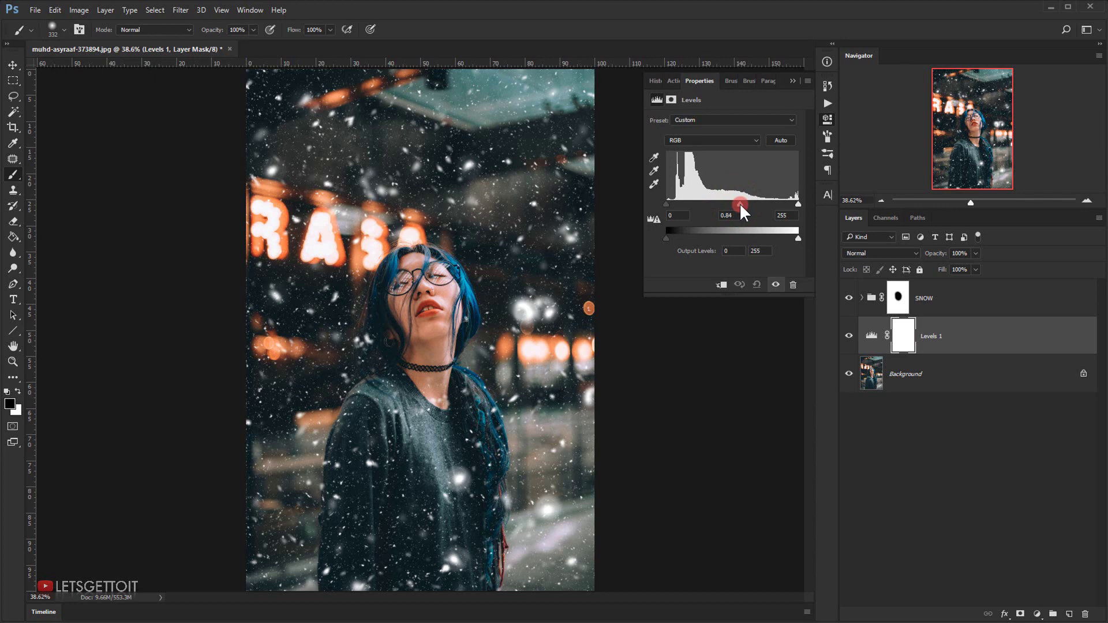
click(485, 263)
drag(799, 239, 781, 240)
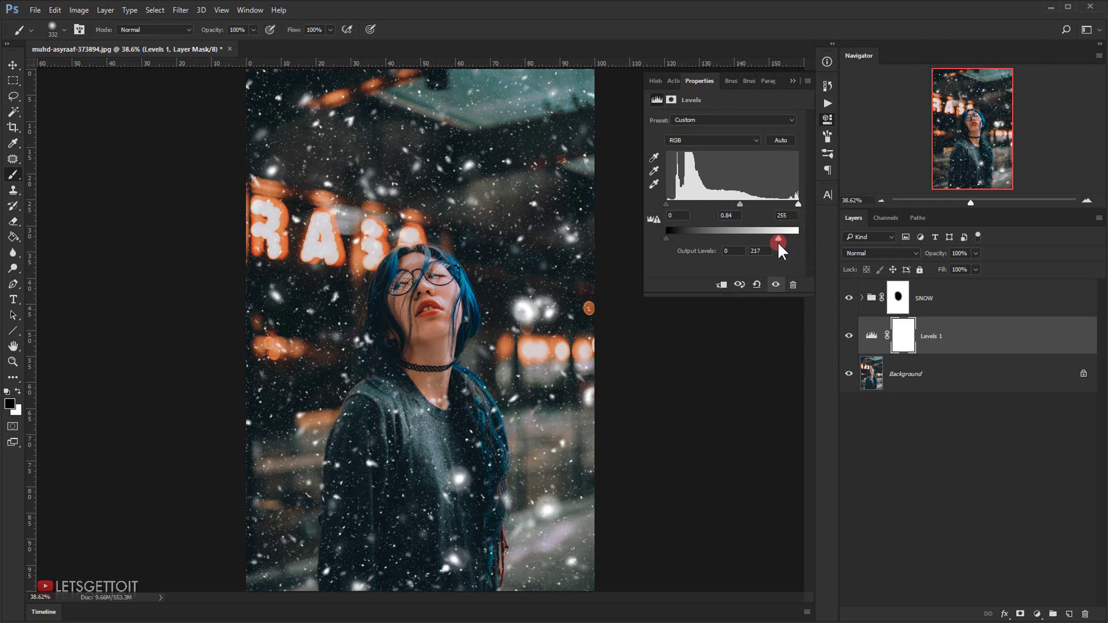
Narrow the Levels output to 15–243 in the Red channel and 20–225 in the Blue channel
click(678, 156)
click(687, 140)
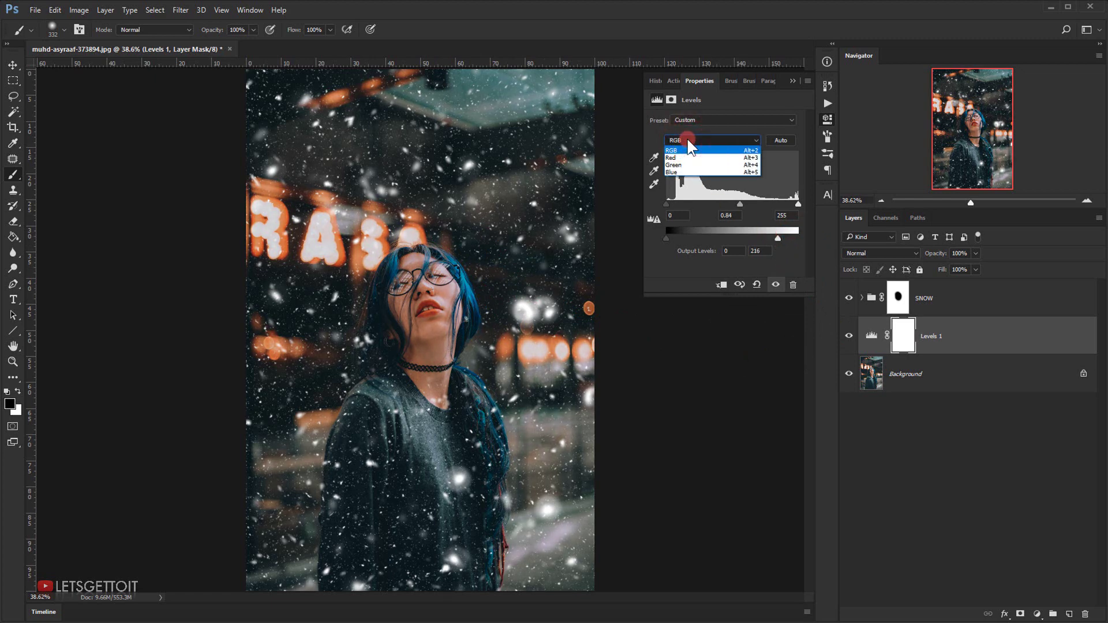
click(687, 157)
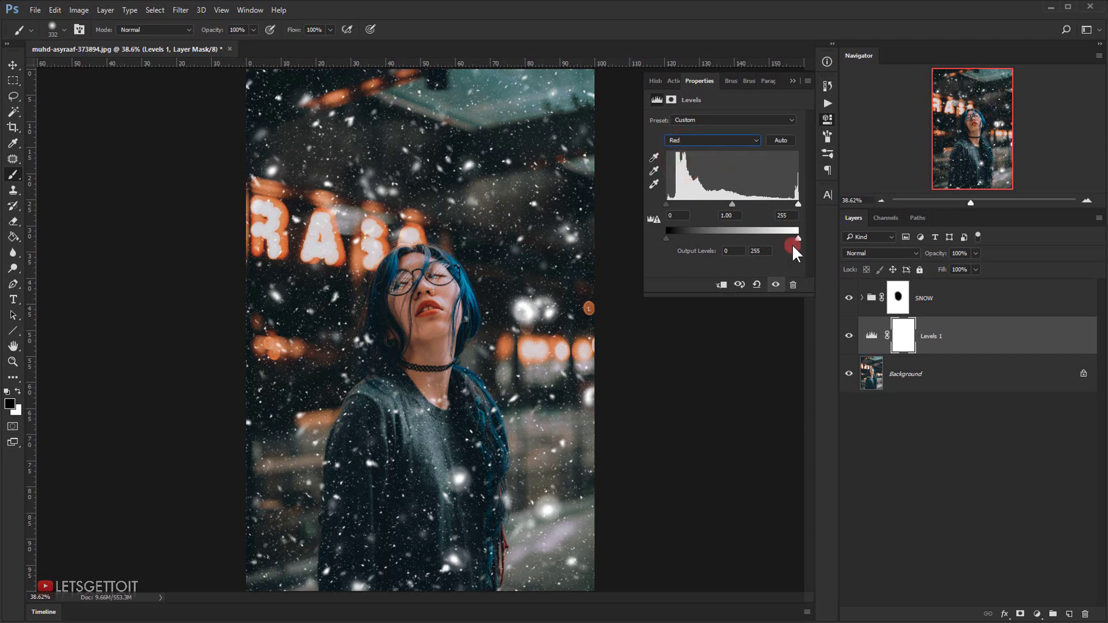
drag(670, 236, 675, 237)
click(701, 141)
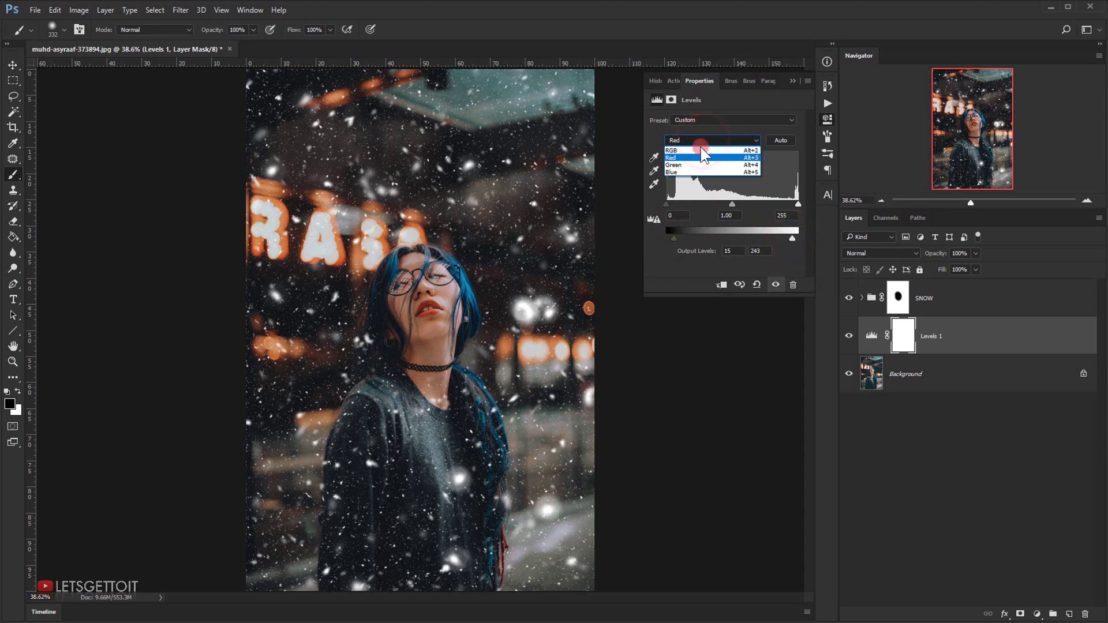
click(679, 172)
drag(670, 233, 675, 234)
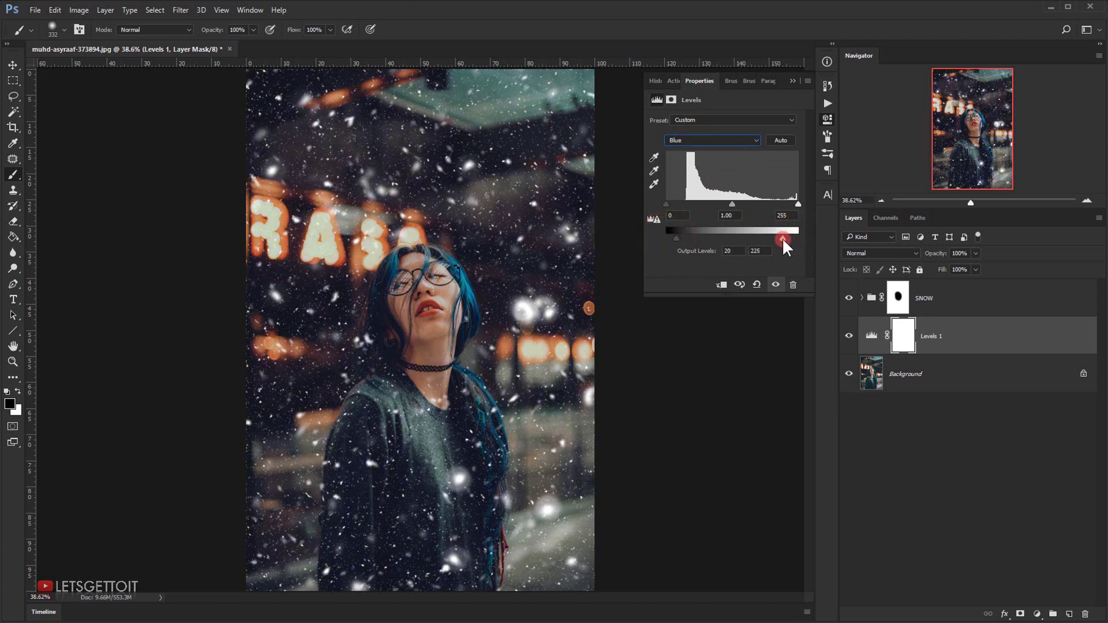
click(791, 78)
click(903, 336)
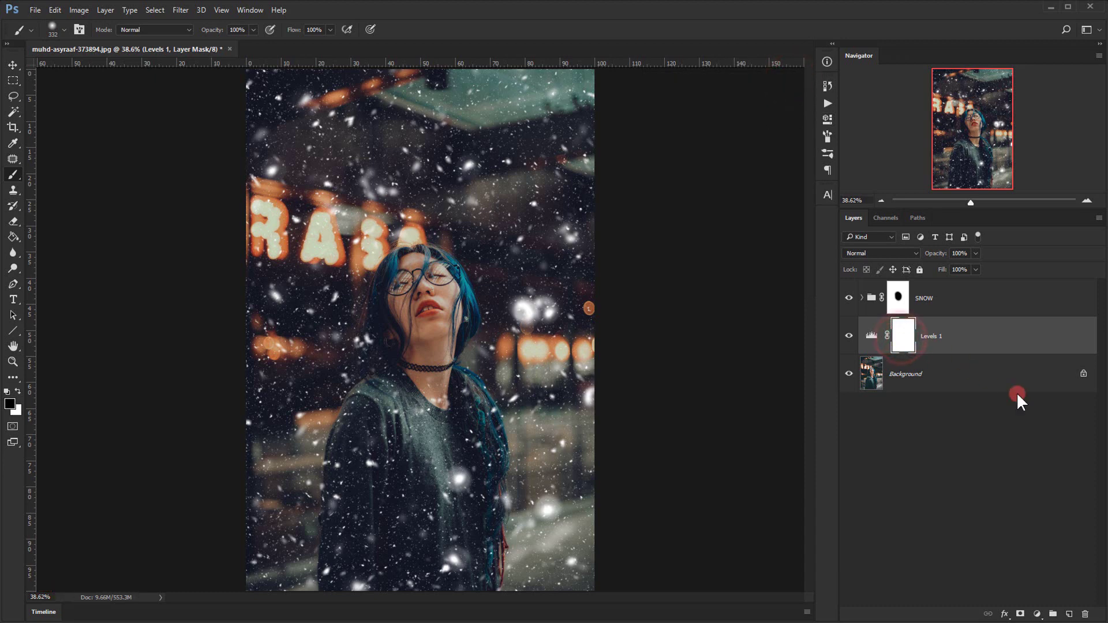
Paint a large soft dab over the face on the Levels 1 mask
mouse_move(392, 325)
mouse_down()
mouse_move(428, 338)
mouse_move(510, 334)
mouse_up()
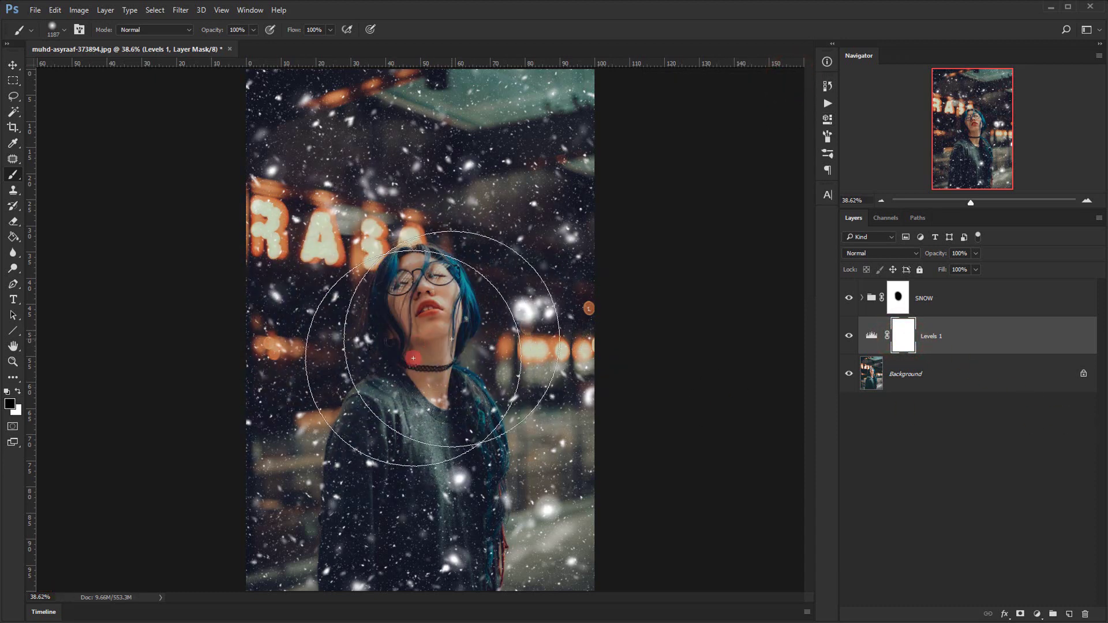
click(423, 332)
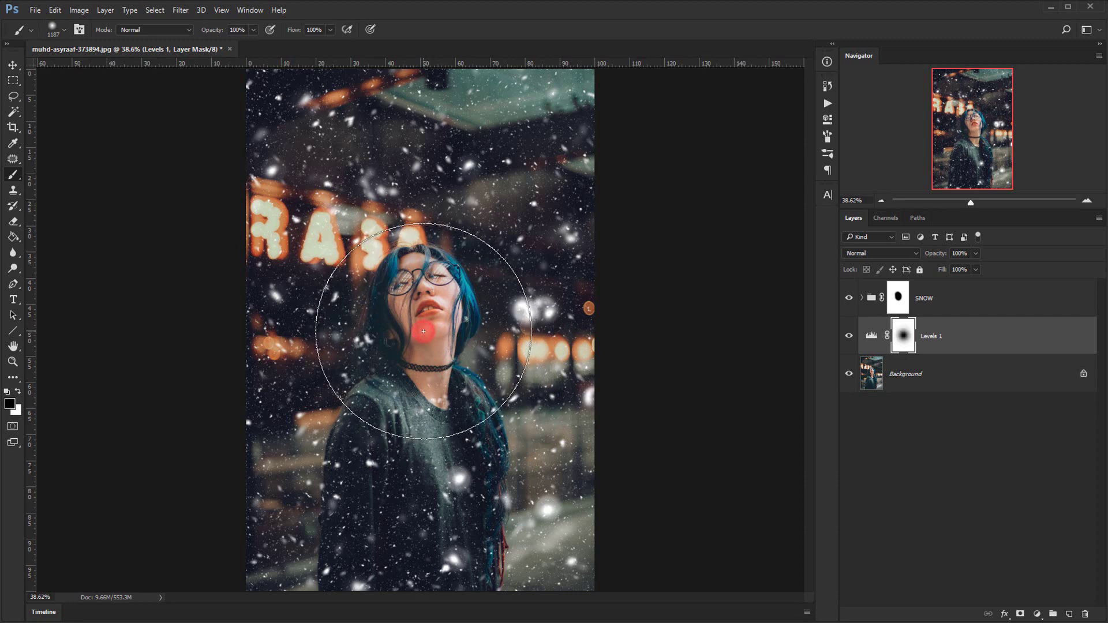
drag(424, 332, 432, 334)
click(928, 431)
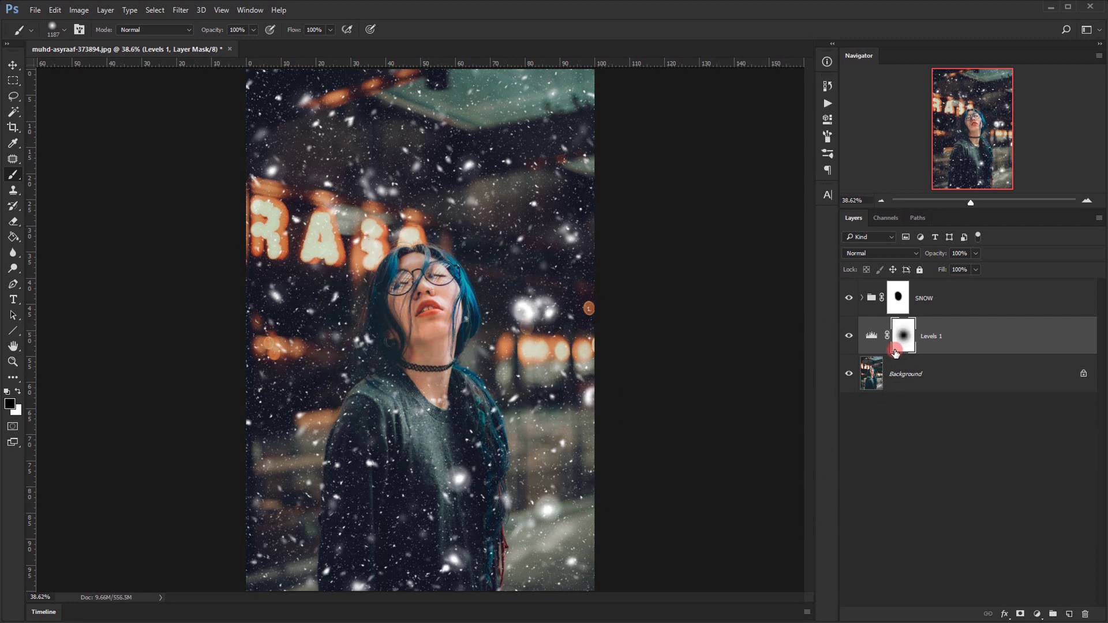
Free-transform the mask dab, stretching it taller and wider to form a radial shape
key(ctrl+t)
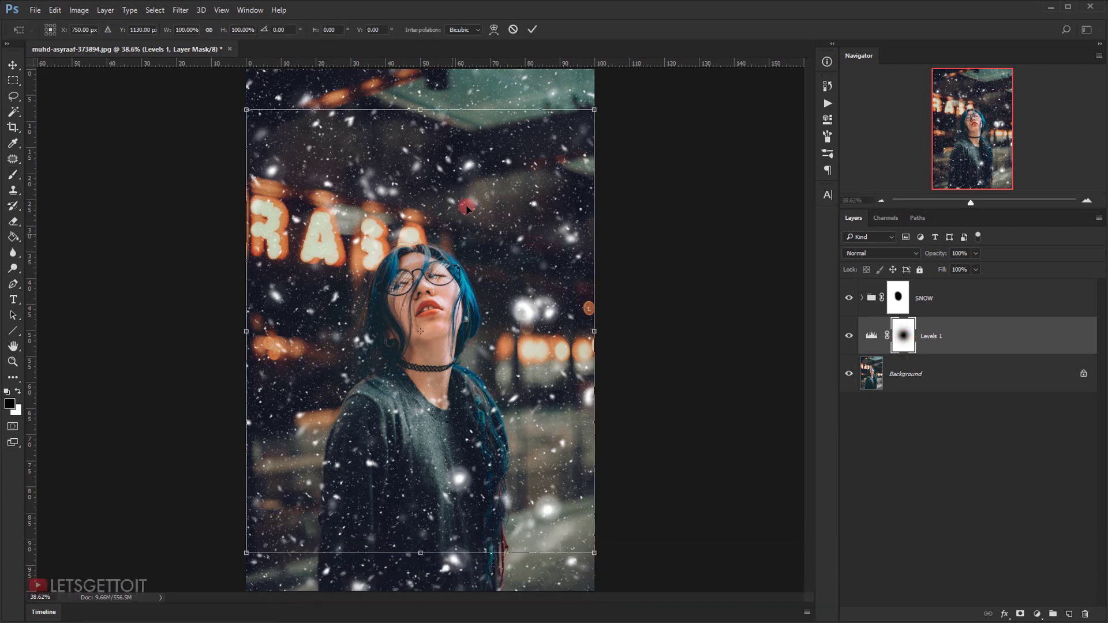
click(427, 166)
drag(420, 146, 416, 51)
scroll(461, 136, down, 2)
drag(420, 118, 409, 32)
drag(530, 332, 705, 331)
scroll(513, 309, up, 2)
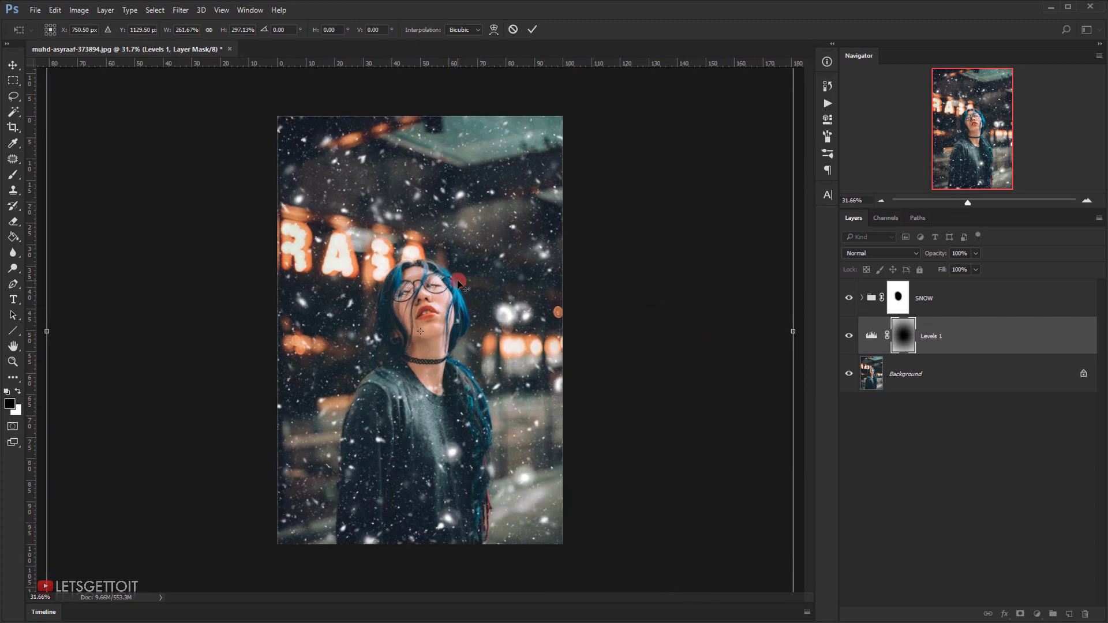
click(533, 31)
Invert the Levels 1 mask and lower the layer opacity to 75%
key(b)
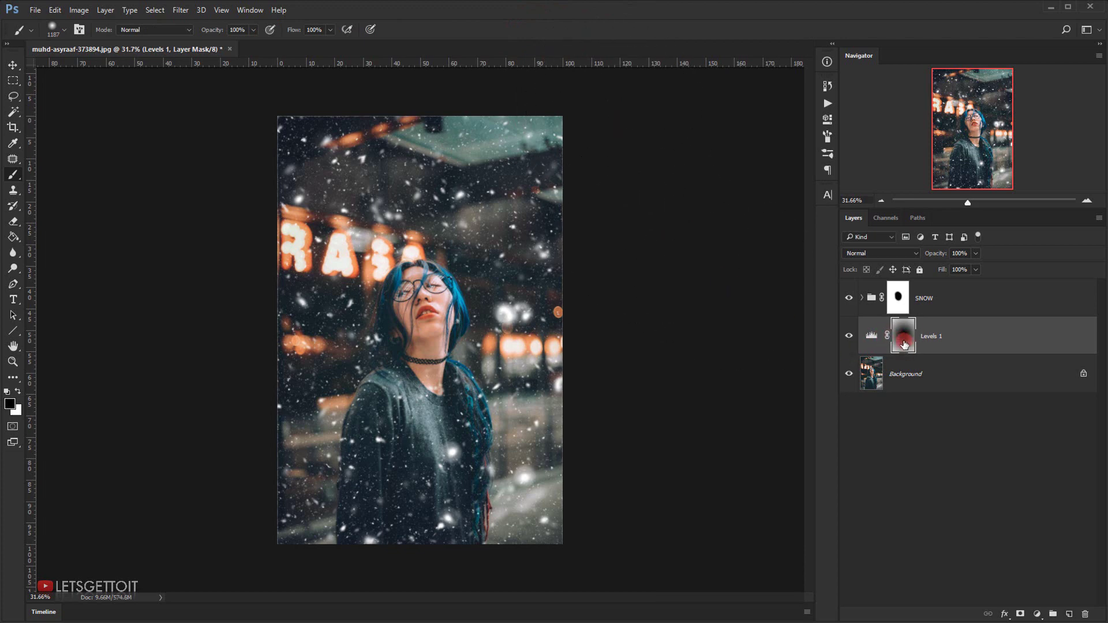
key(ctrl+i)
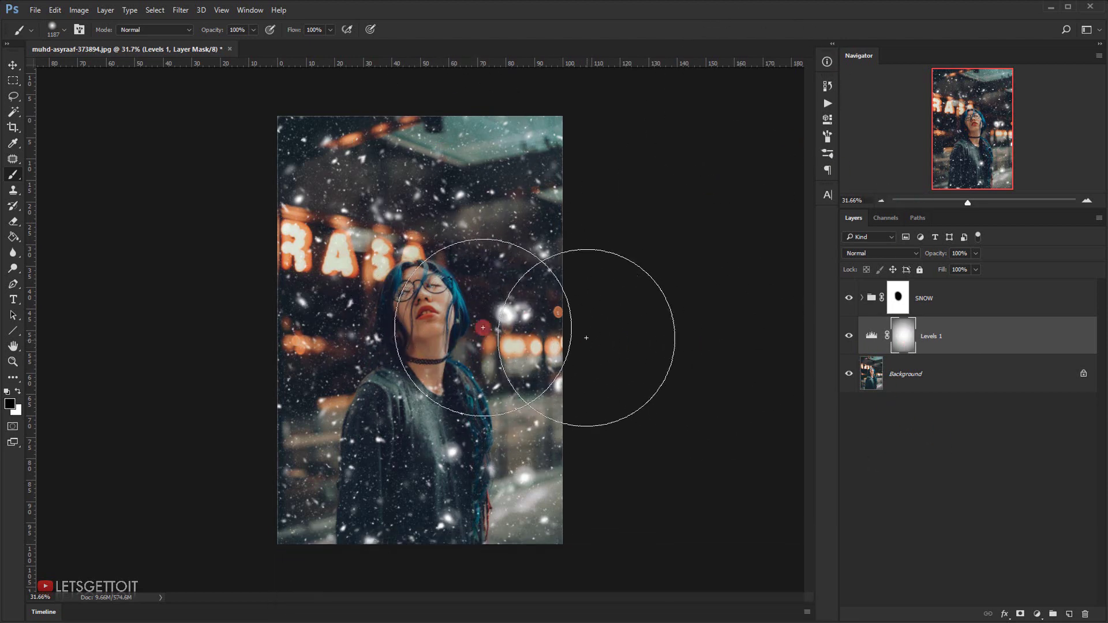
click(927, 289)
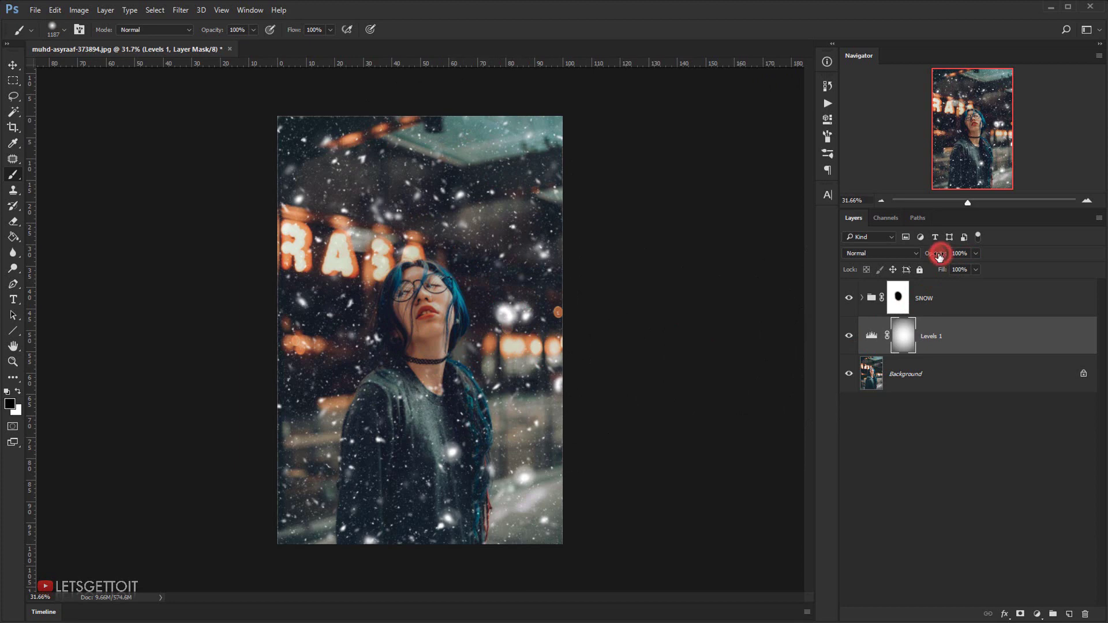
drag(939, 256, 934, 256)
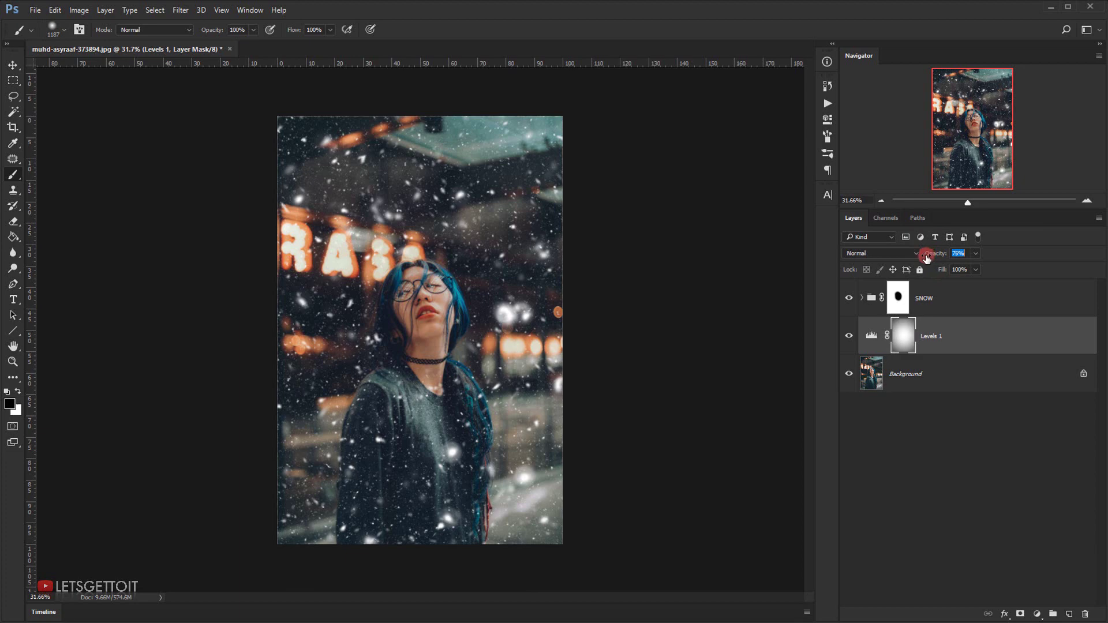
Deselect the layer, fit the image in the window, and hide all panels
click(1009, 427)
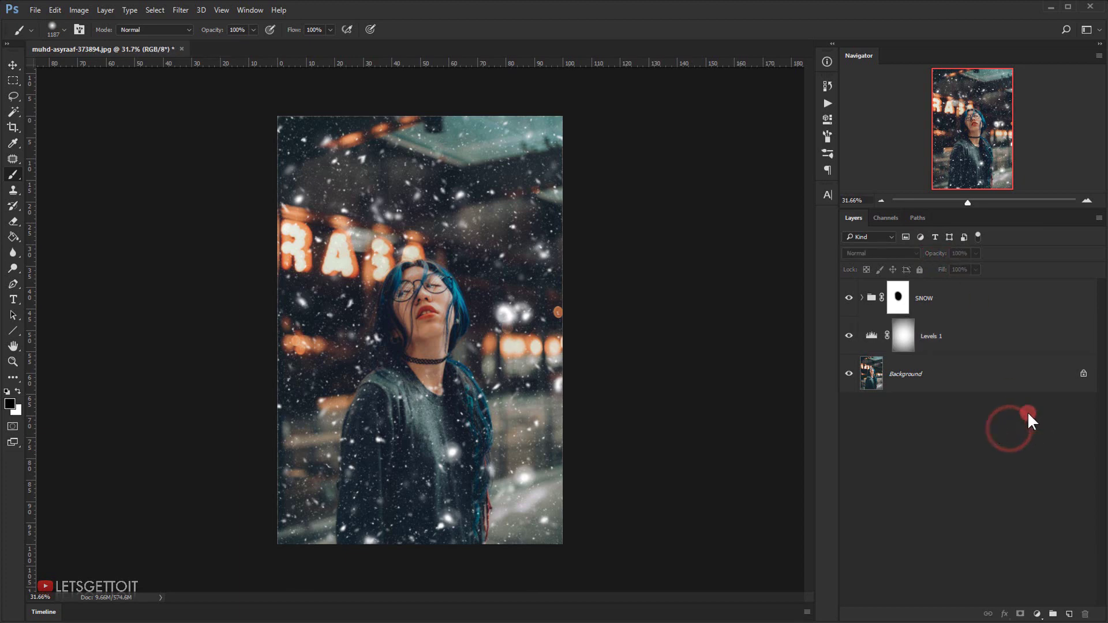
key(ctrl+plus)
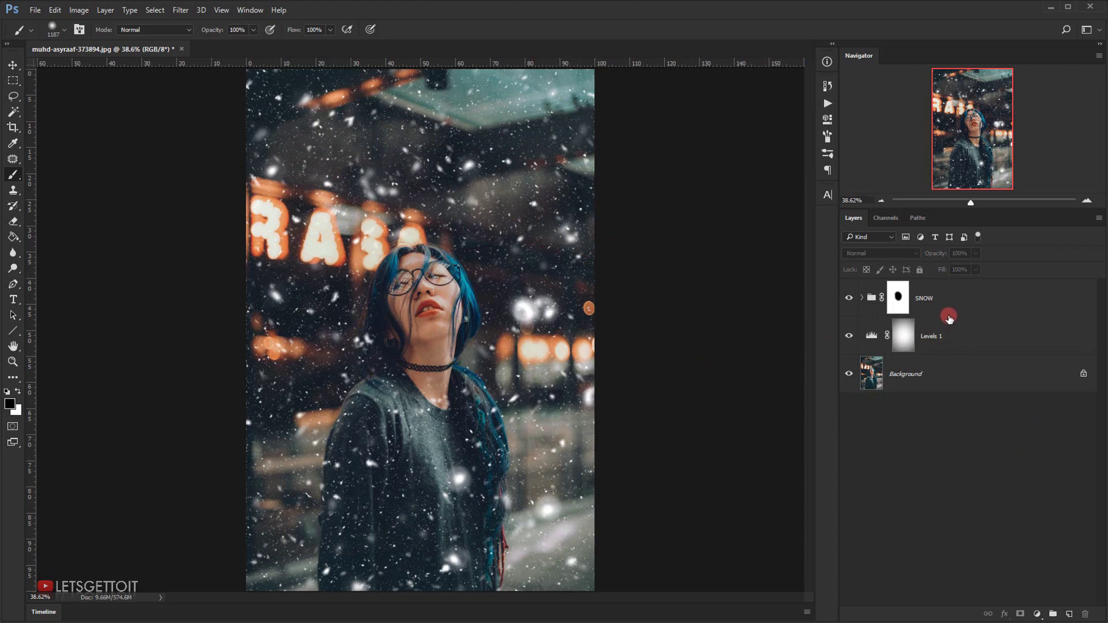
key(Tab)
scroll(950, 318, up, 1)
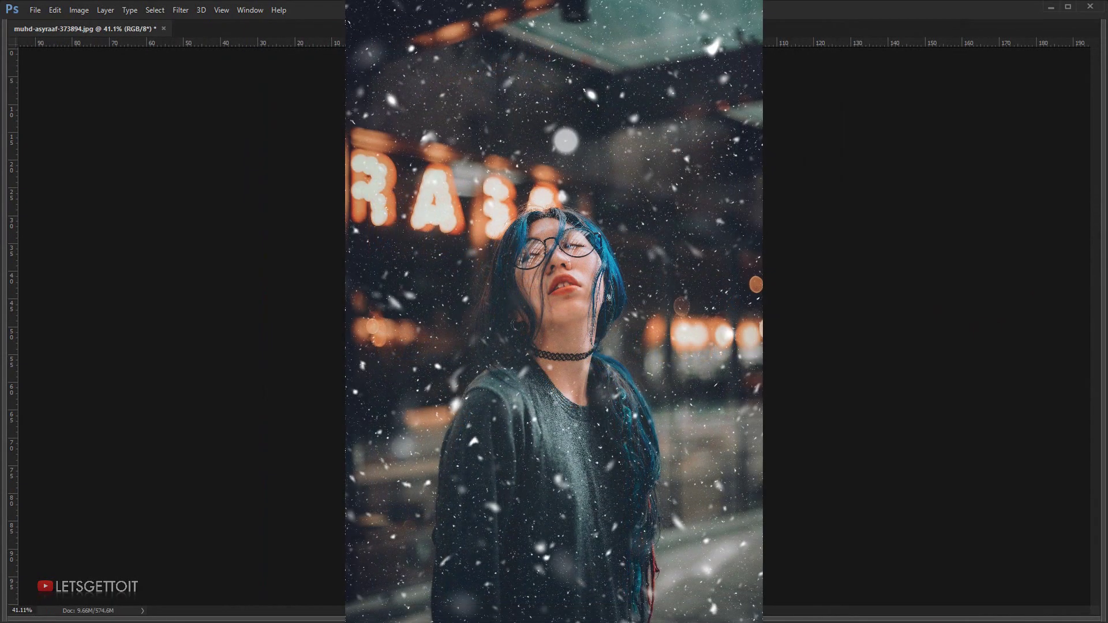